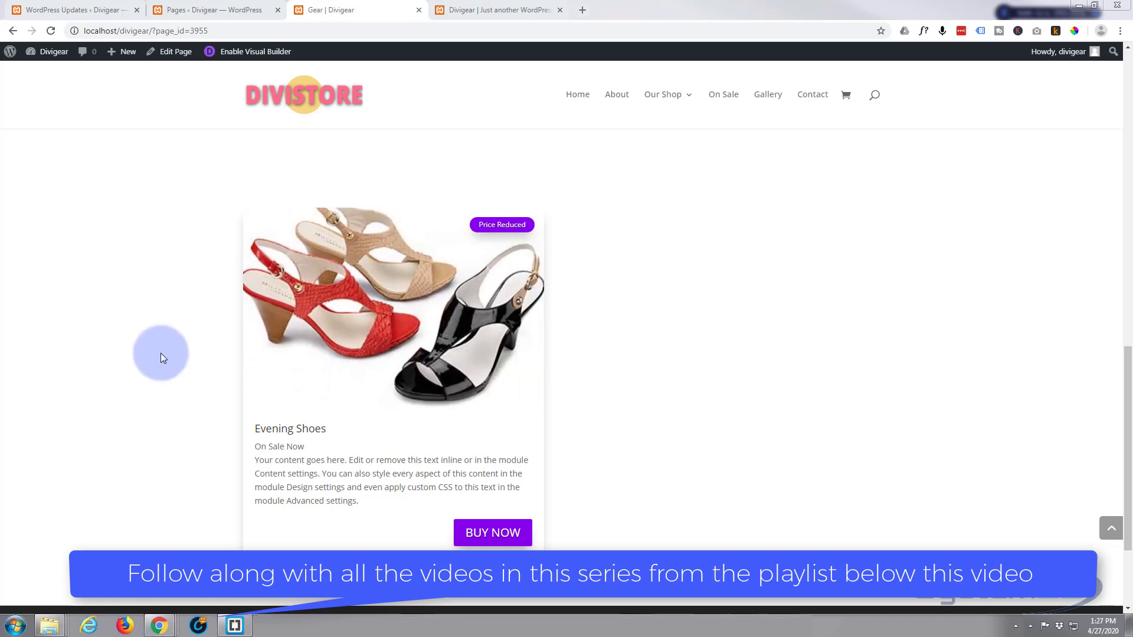
Check the shoe card's product link, then return to Gear and enable the Visual Builder.
left_click(493, 537)
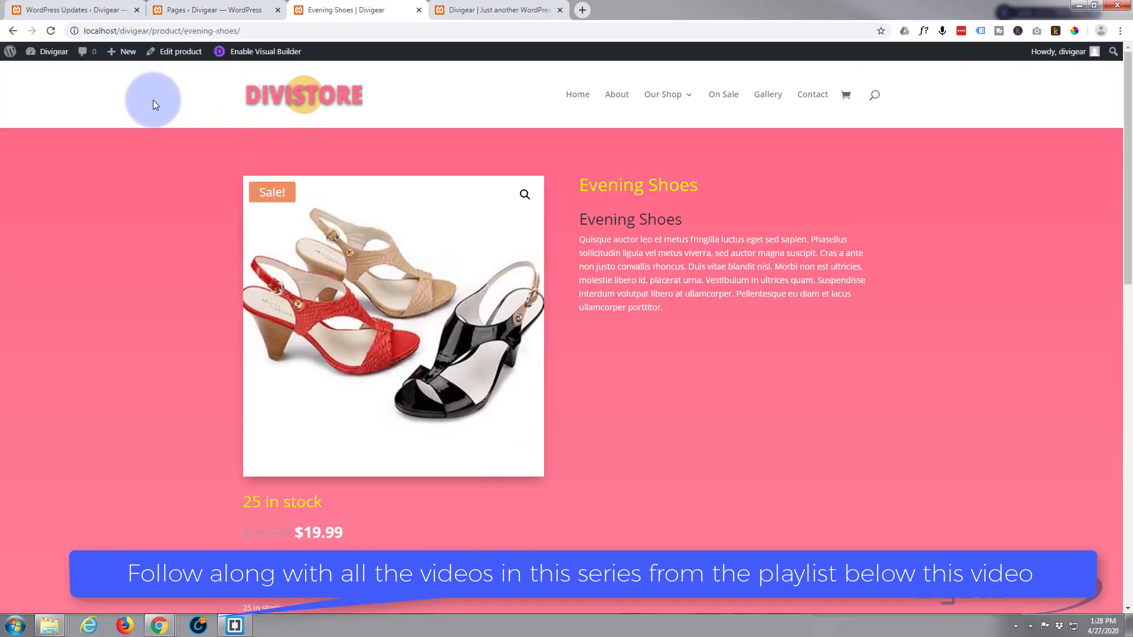
left_click(12, 31)
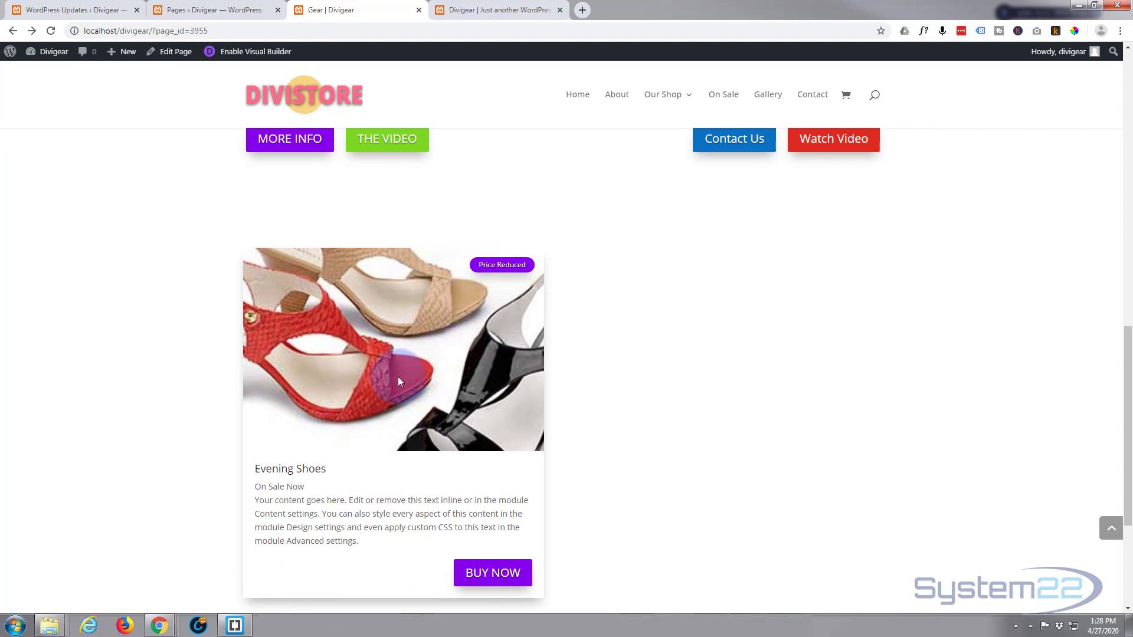
left_click(262, 55)
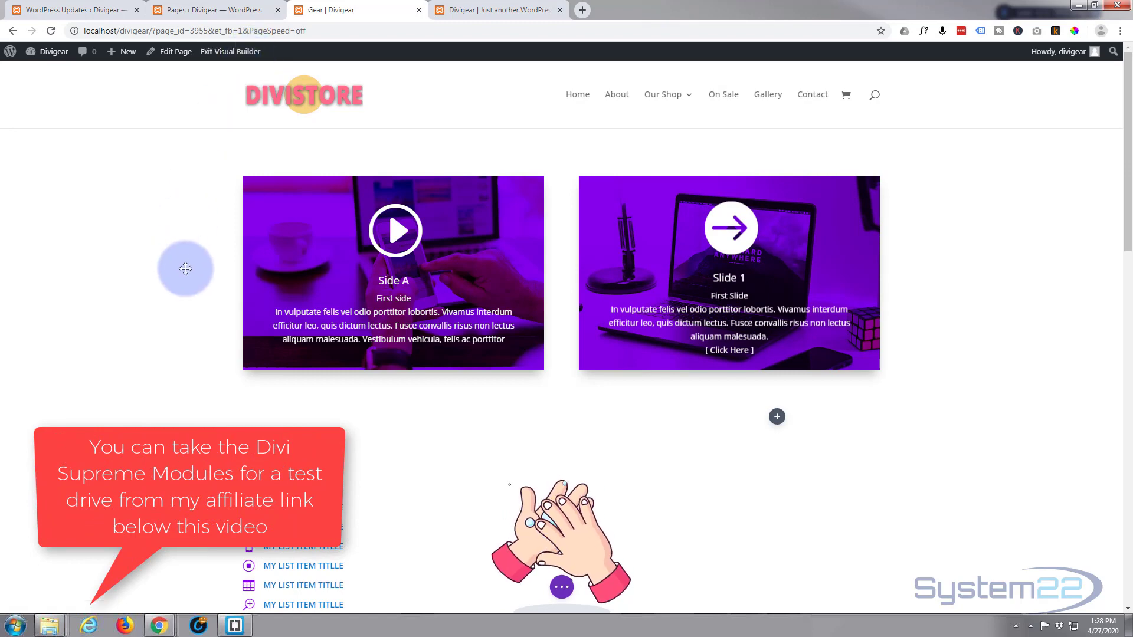
scroll(182, 105, "down", 3)
scroll(180, 105, "down", 3)
scroll(189, 277, "down", 4)
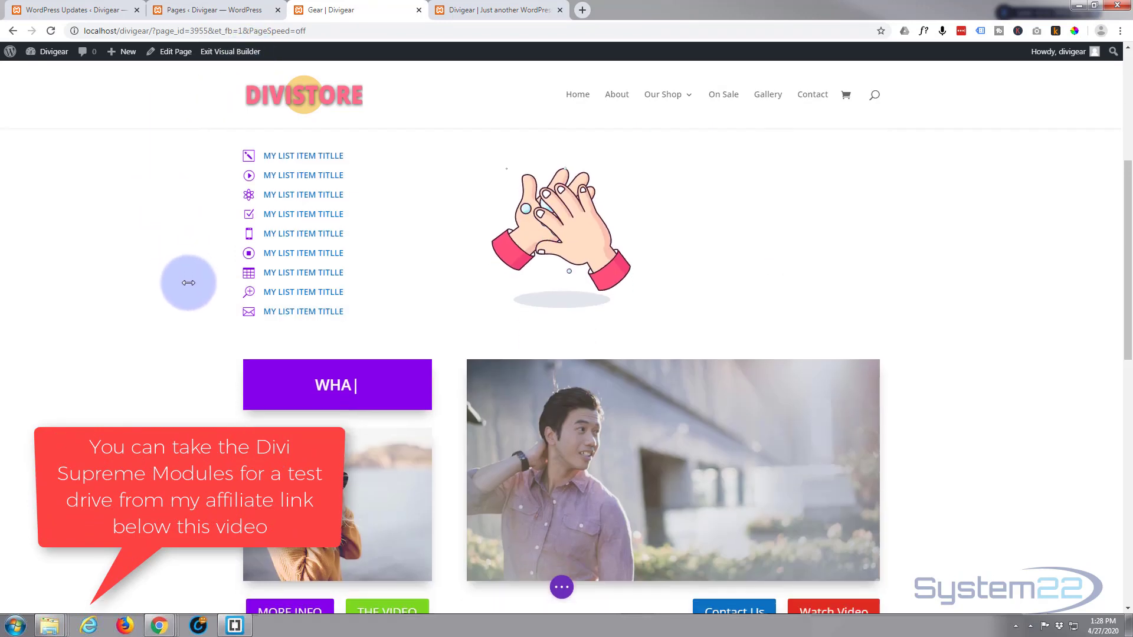
scroll(189, 283, "down", 3)
scroll(142, 274, "down", 1)
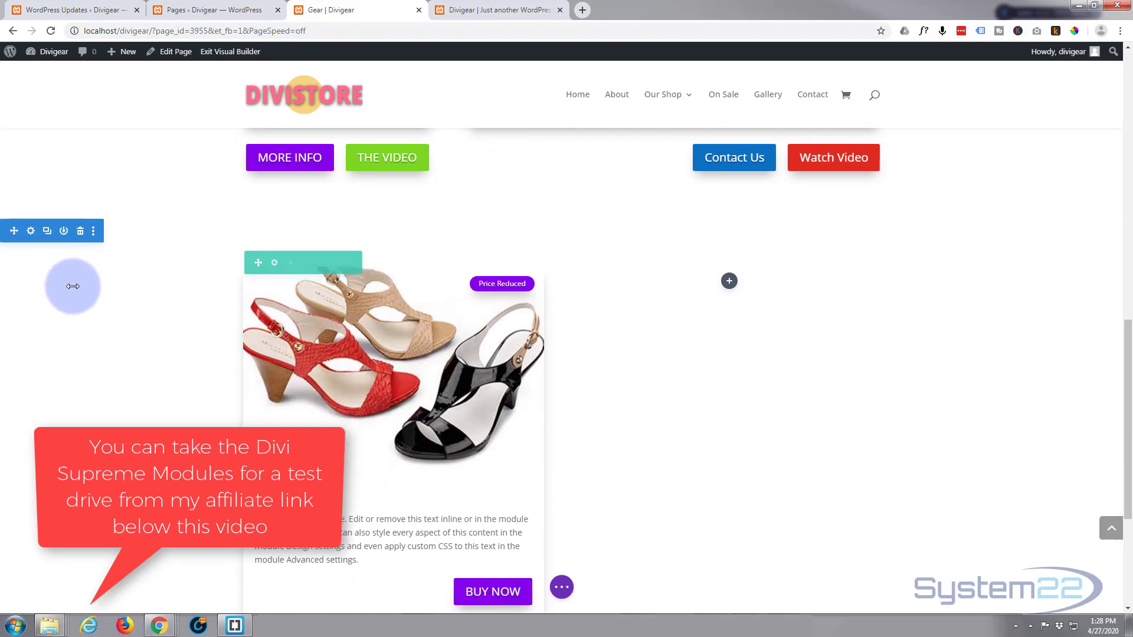
Add a module to the empty column beside the shoe card and browse the module list.
left_click(729, 282)
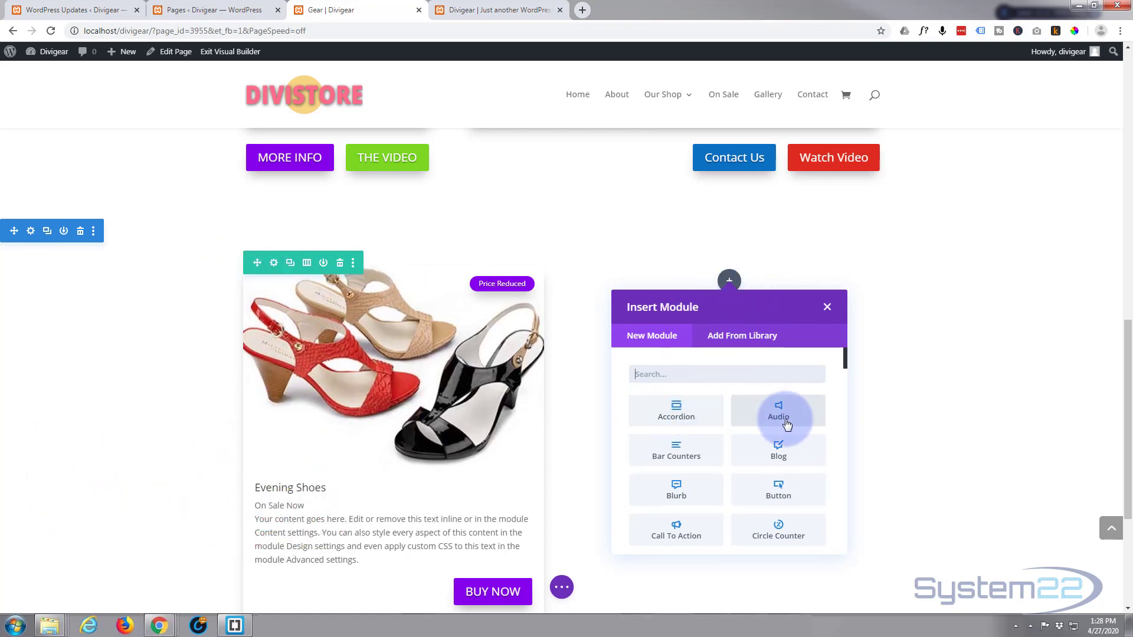
scroll(737, 459, "down", 7)
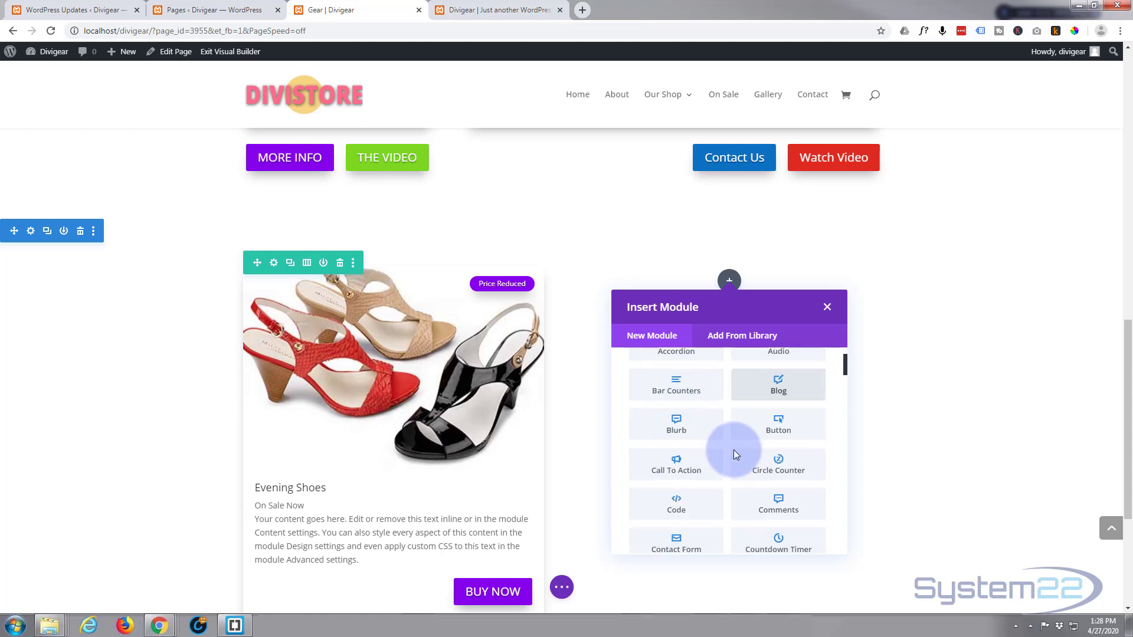
scroll(707, 442, "down", 10)
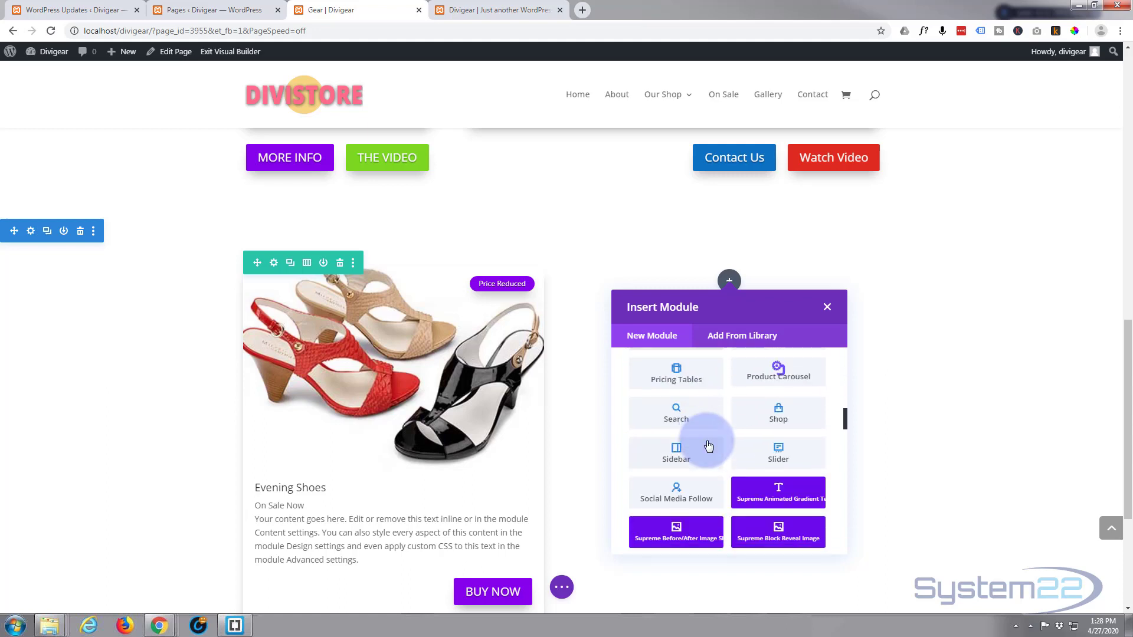
scroll(708, 443, "down", 6)
scroll(708, 444, "down", 10)
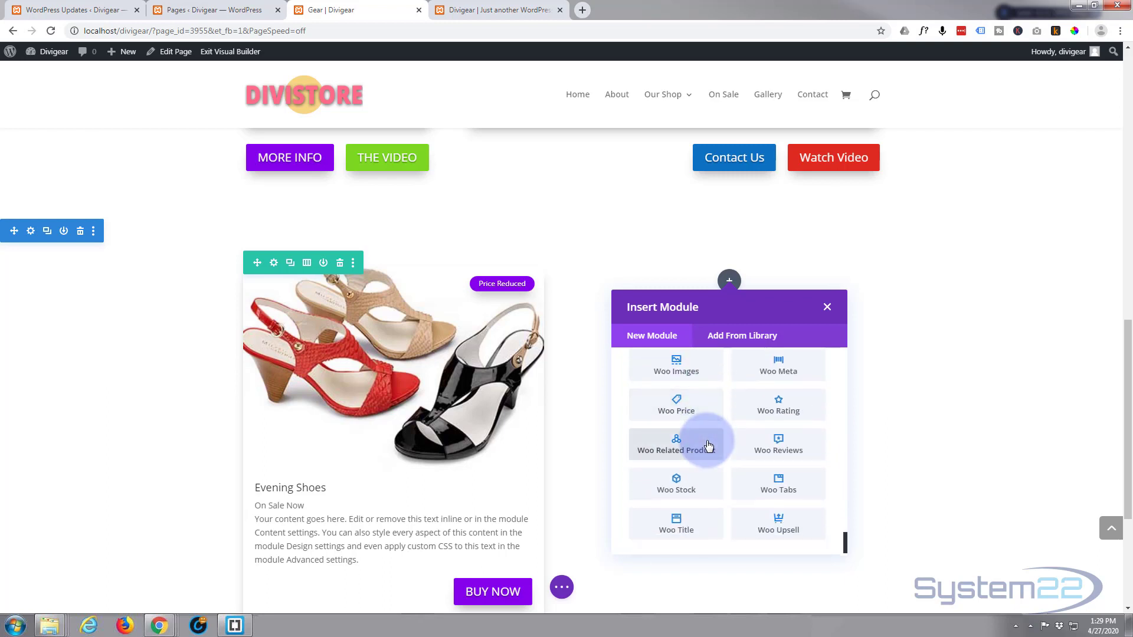
scroll(706, 441, "up", 6)
scroll(705, 436, "up", 1)
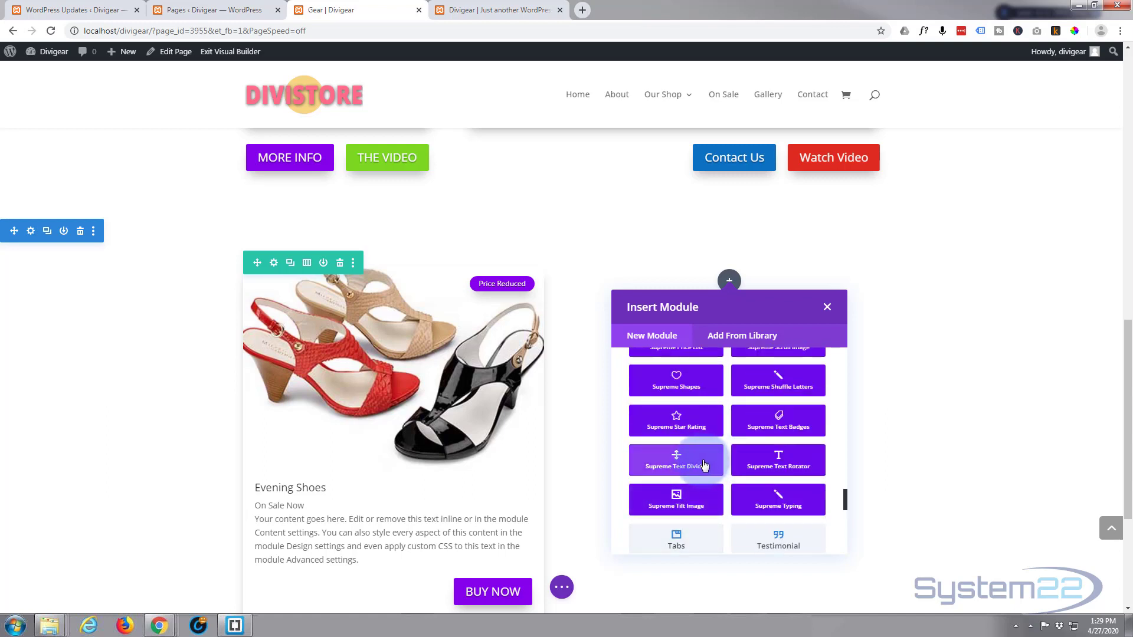
scroll(704, 465, "up", 5)
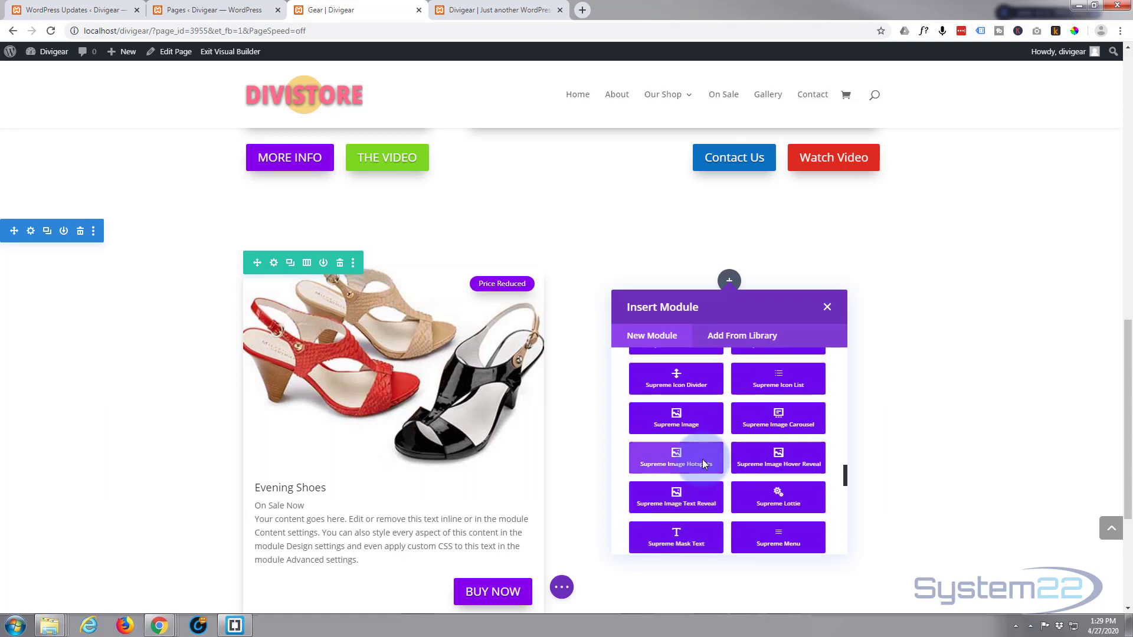
scroll(702, 463, "up", 4)
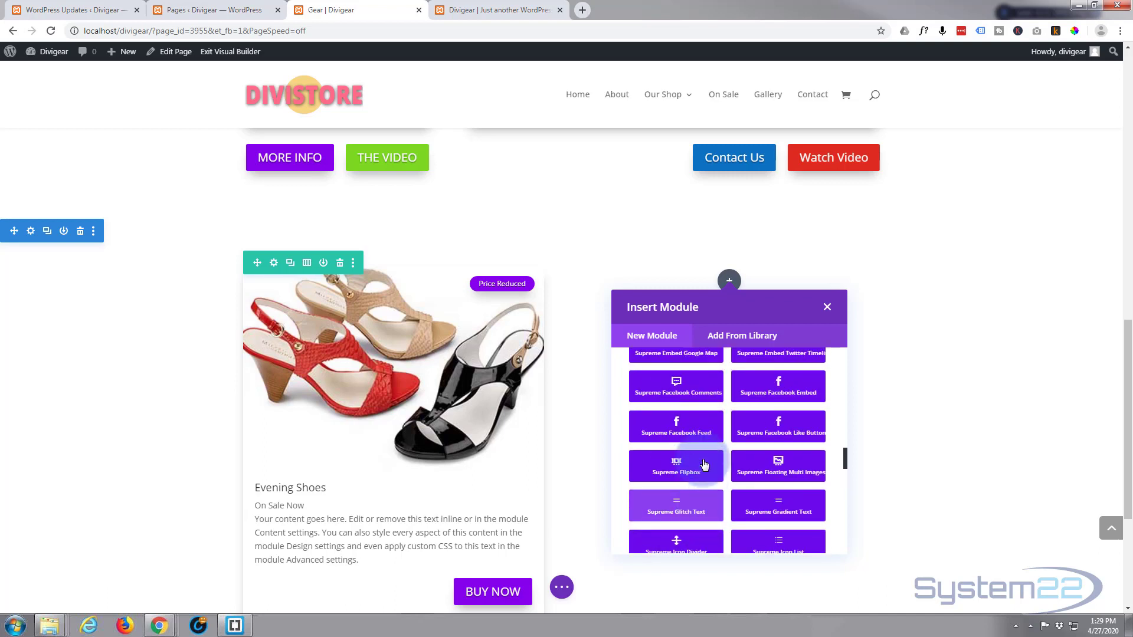
scroll(704, 465, "up", 2)
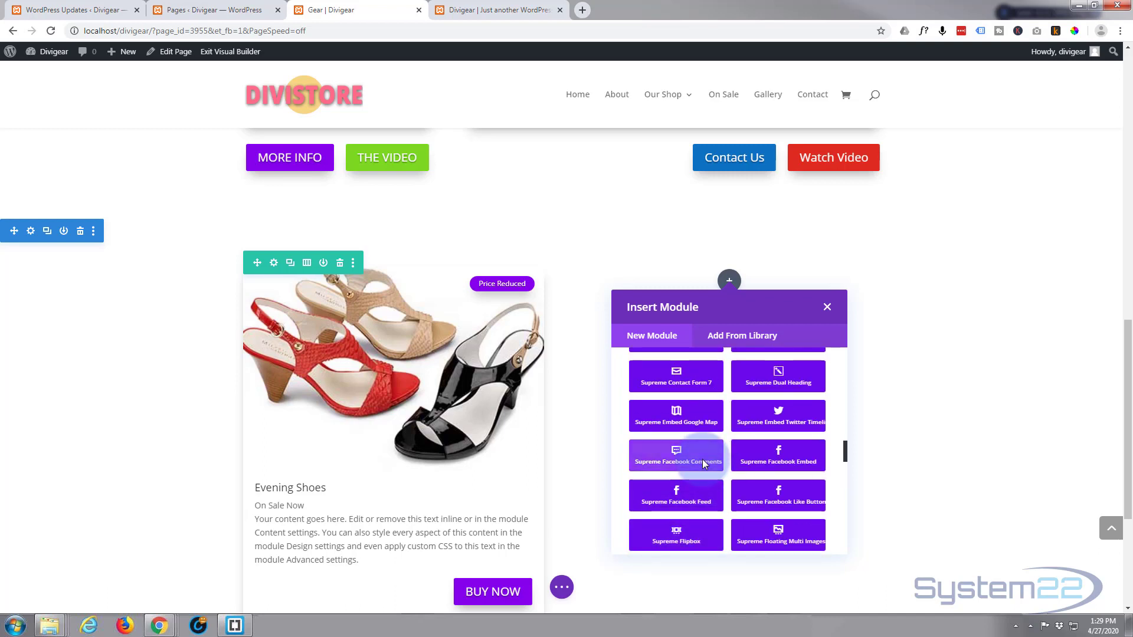
scroll(702, 464, "up", 3)
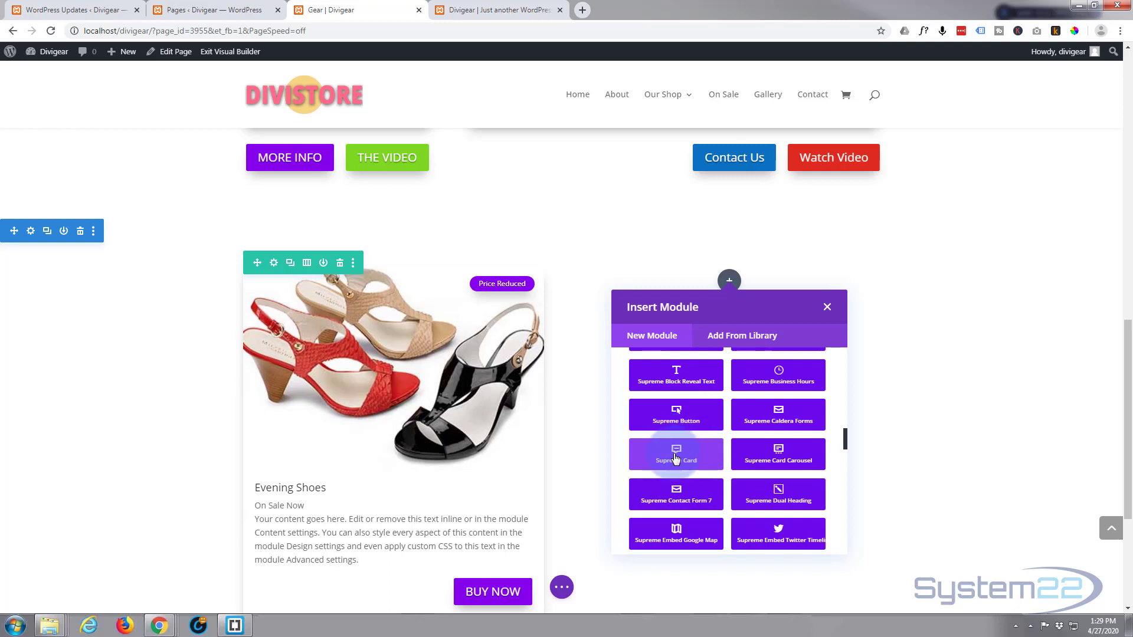
Insert a Supreme Card and try its Inline layout under Design > Layout & Alignment.
left_click(678, 456)
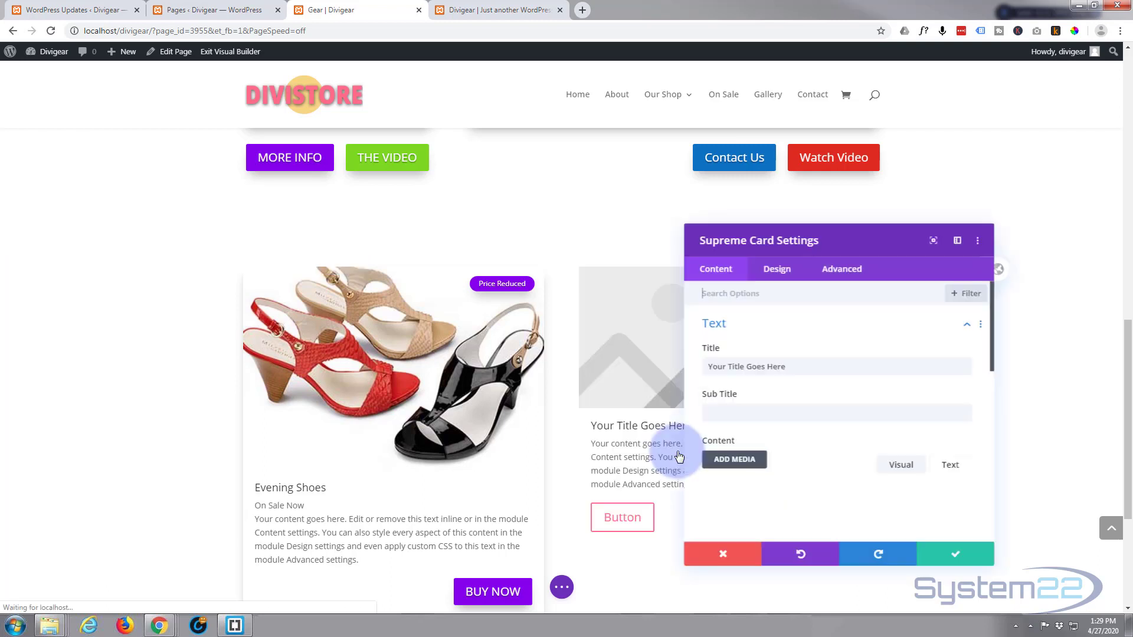
left_click_drag(872, 244, 396, 246)
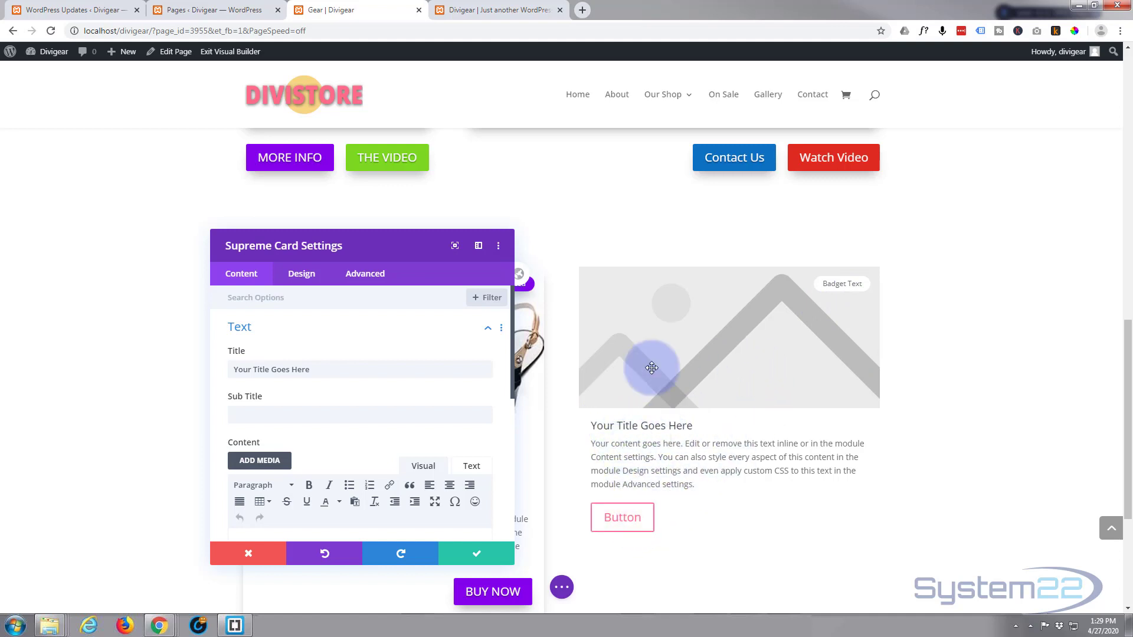
left_click(299, 276)
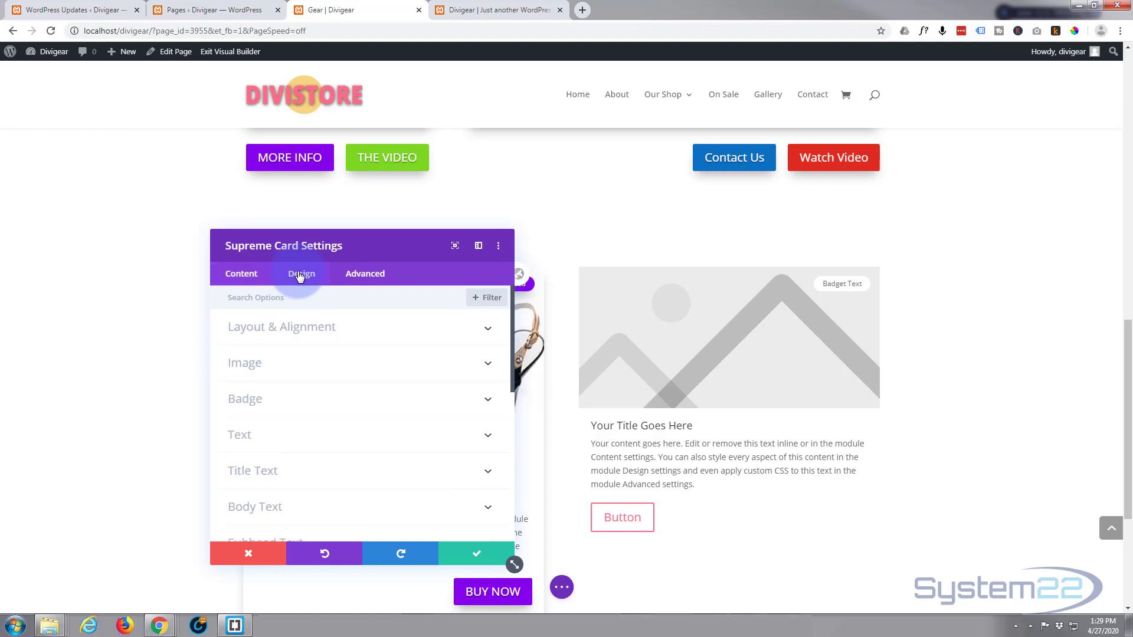
left_click(349, 328)
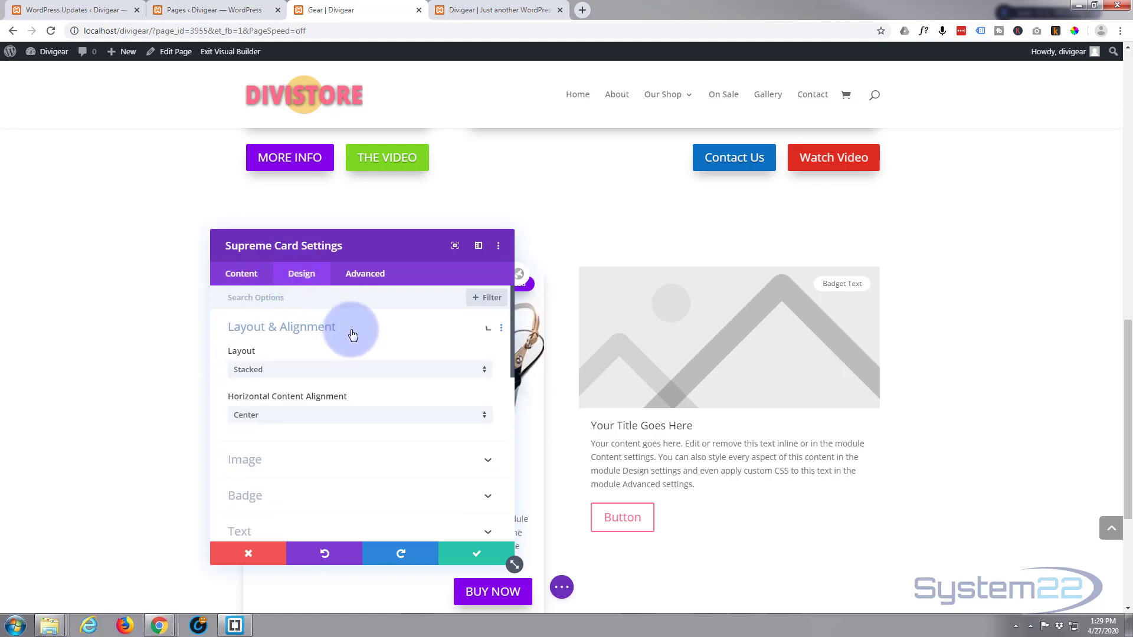
left_click(472, 374)
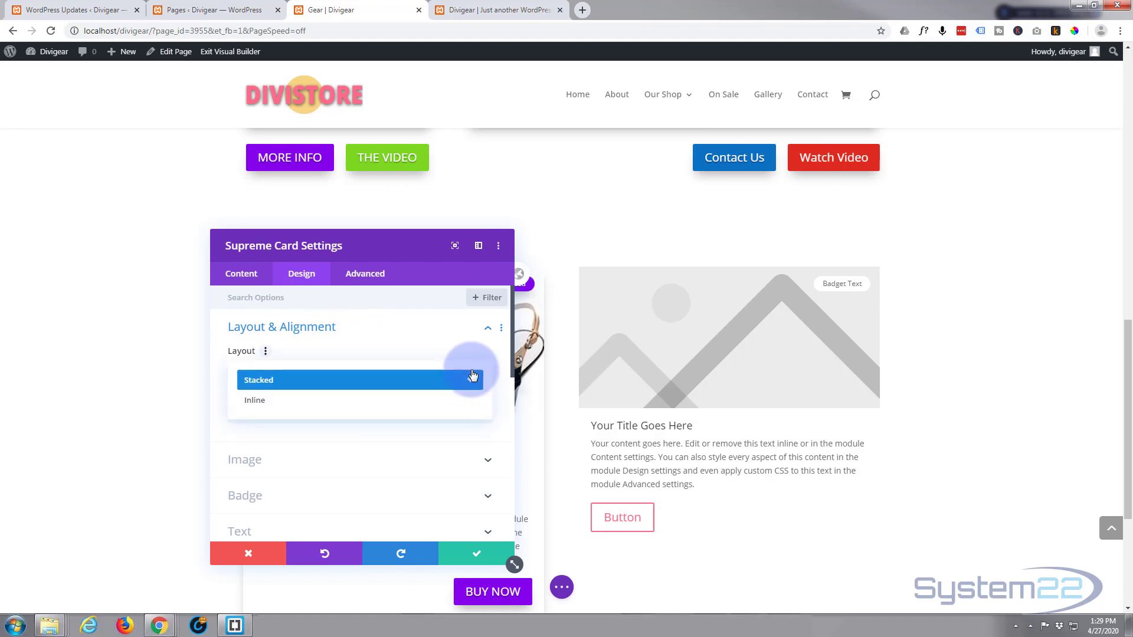
left_click(254, 403)
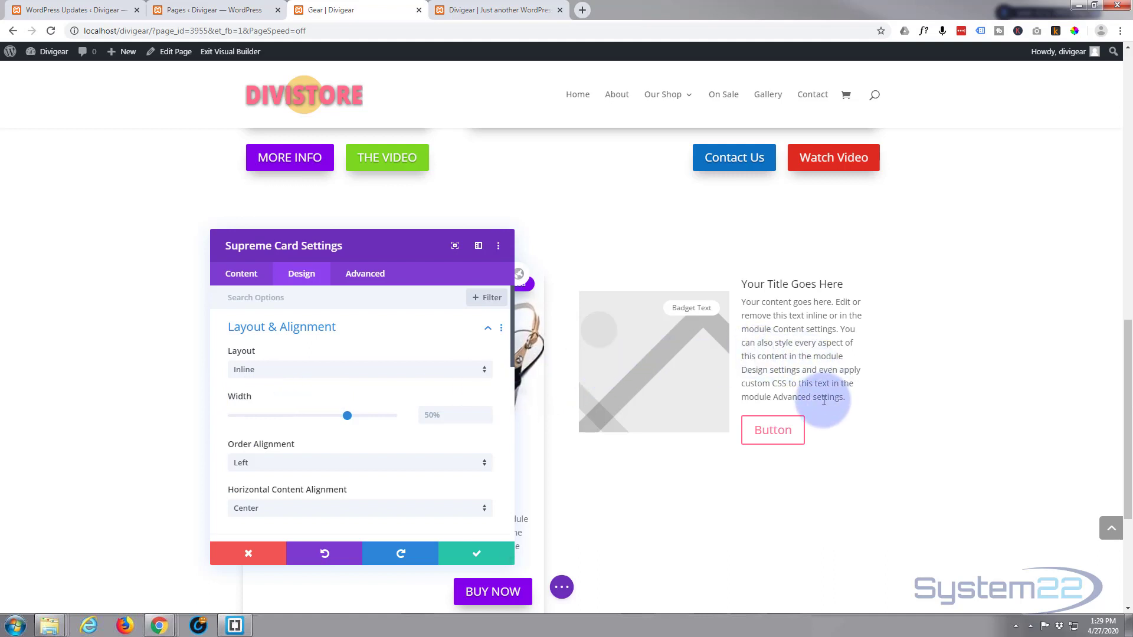
left_click(334, 376)
Return the card to the Stacked layout and title it 'Shoe Sale'.
left_click(307, 382)
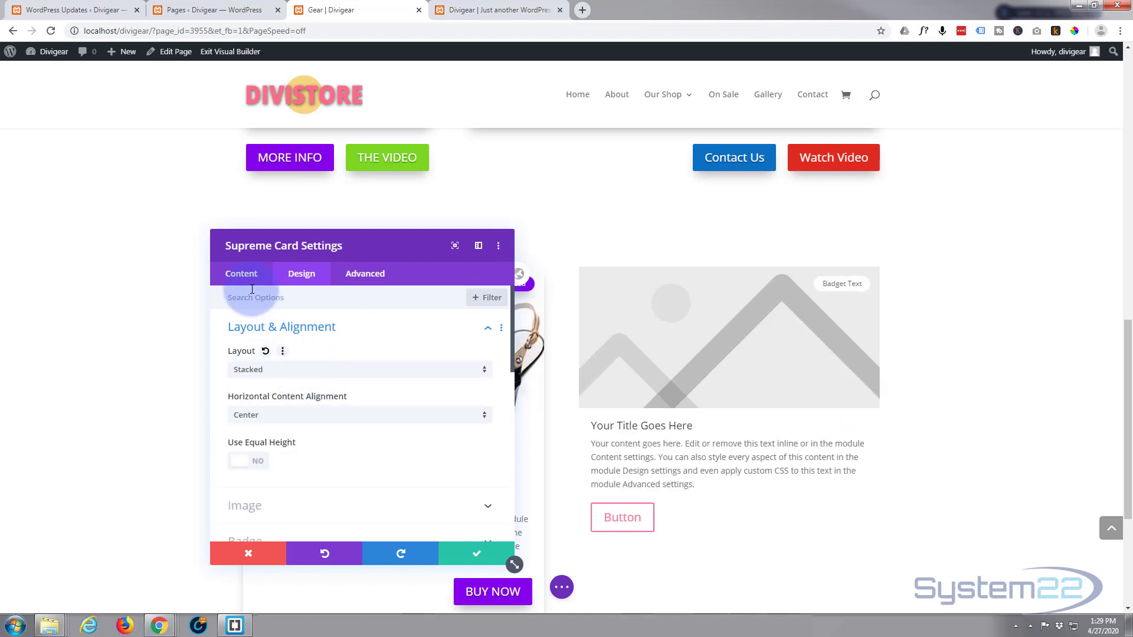
left_click(239, 275)
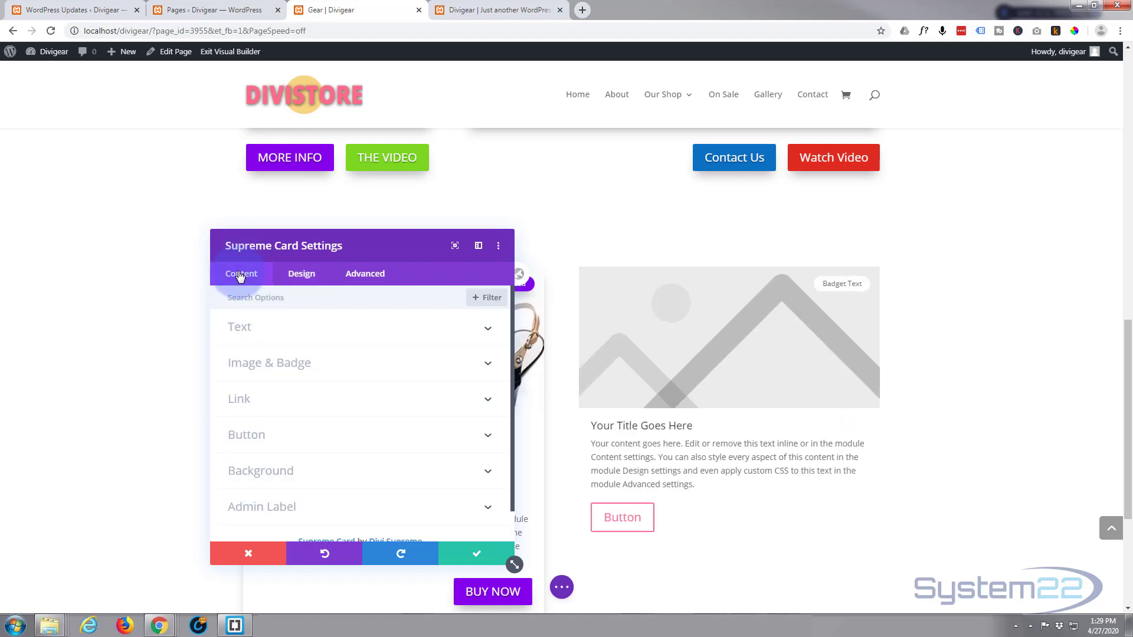
left_click(298, 329)
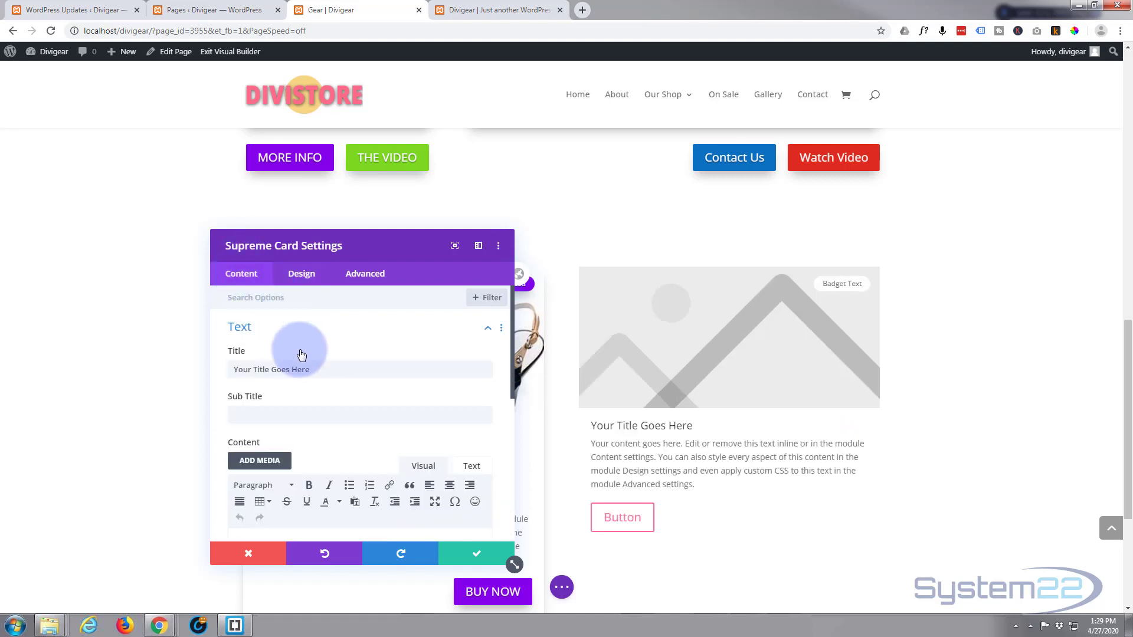
left_click_drag(314, 373, 207, 370)
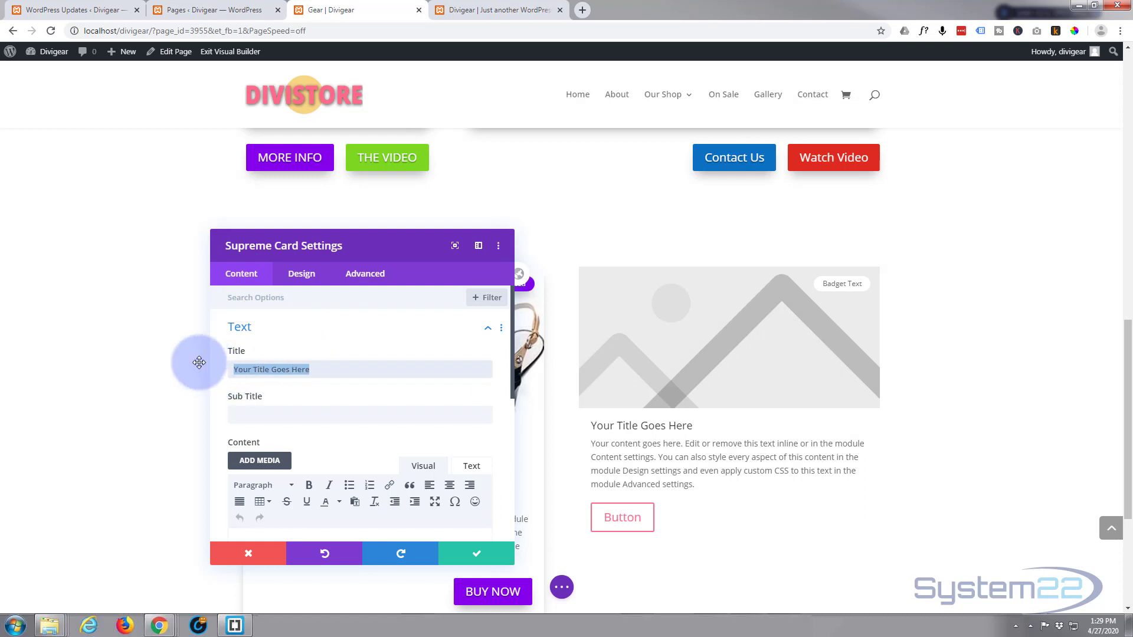
type("Shoe Sale")
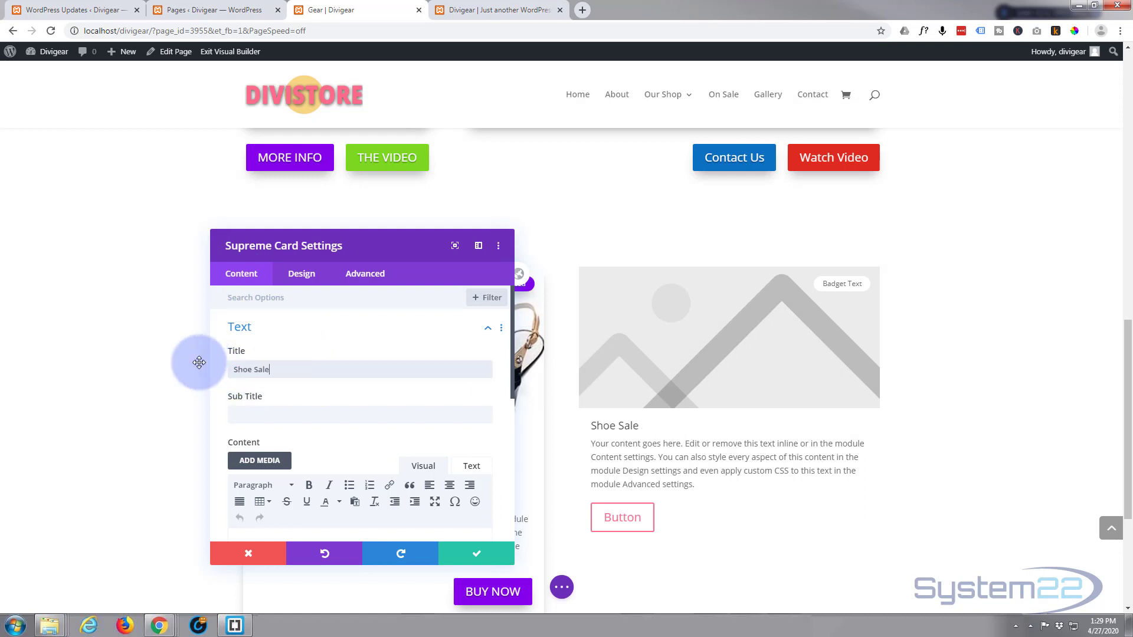
Set the card's subtitle to '3 Days Only'.
left_click(249, 413)
left_click(292, 378)
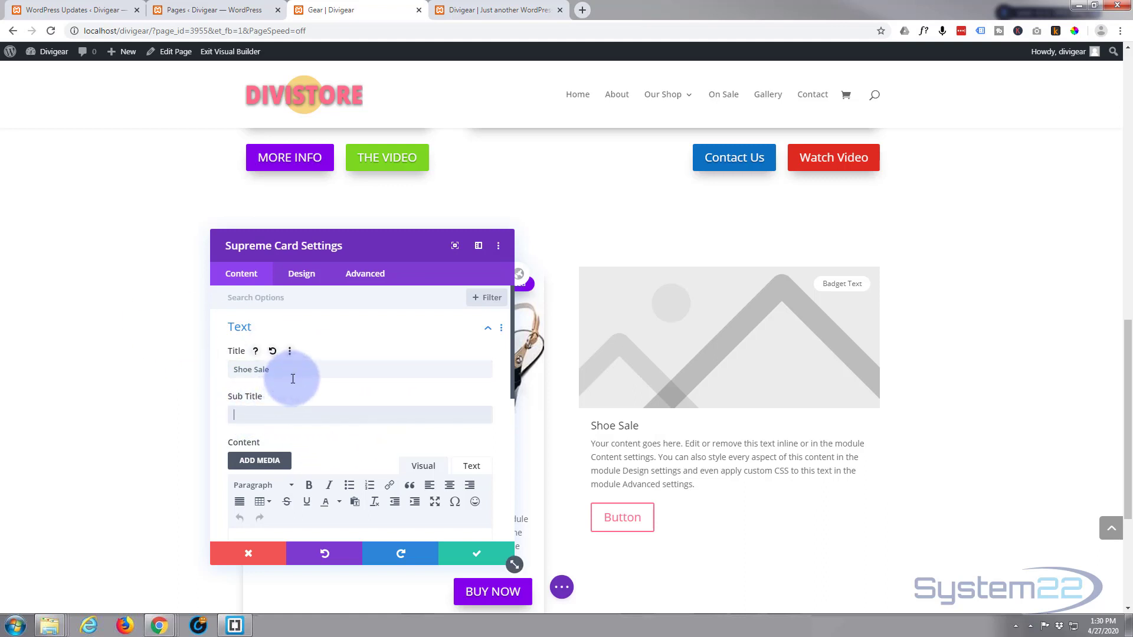
type("# Days Only")
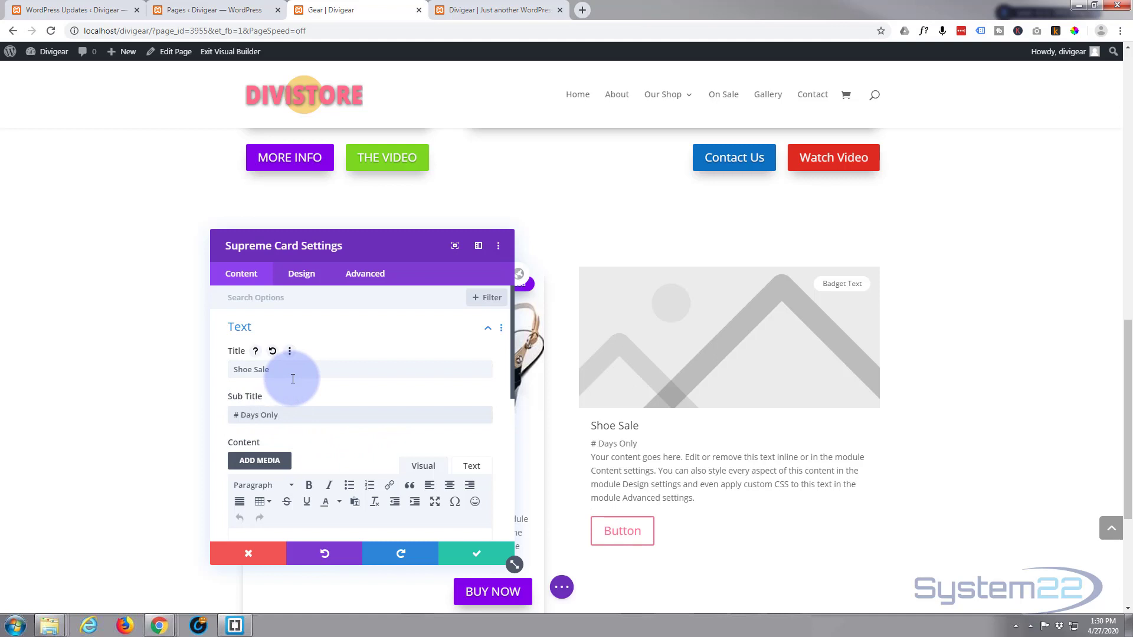
left_click(238, 393)
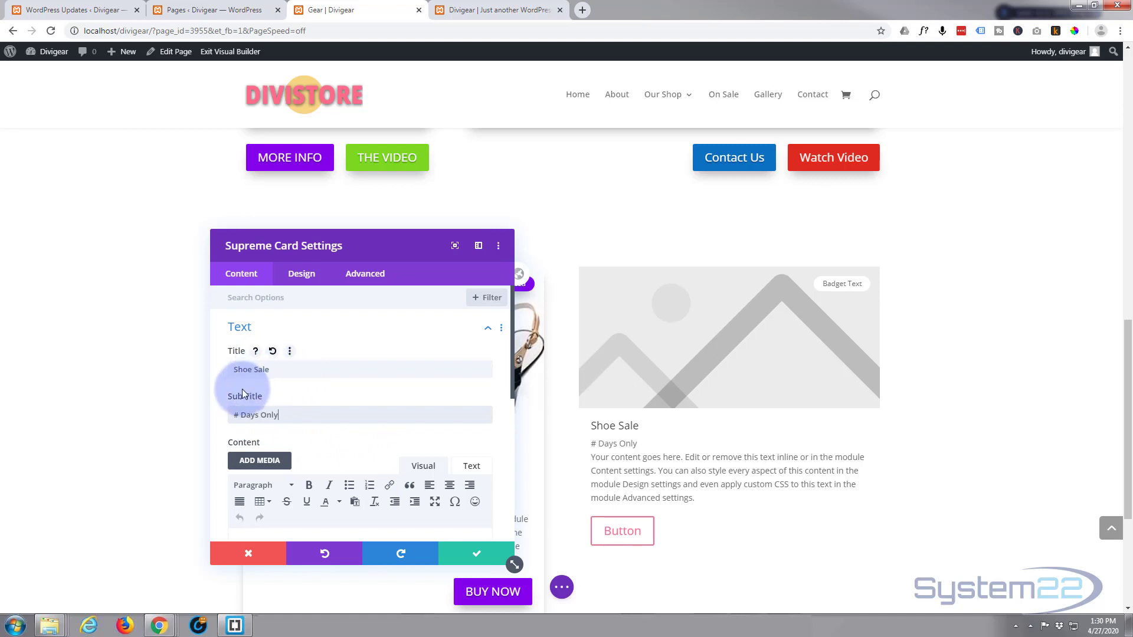
left_click(235, 416)
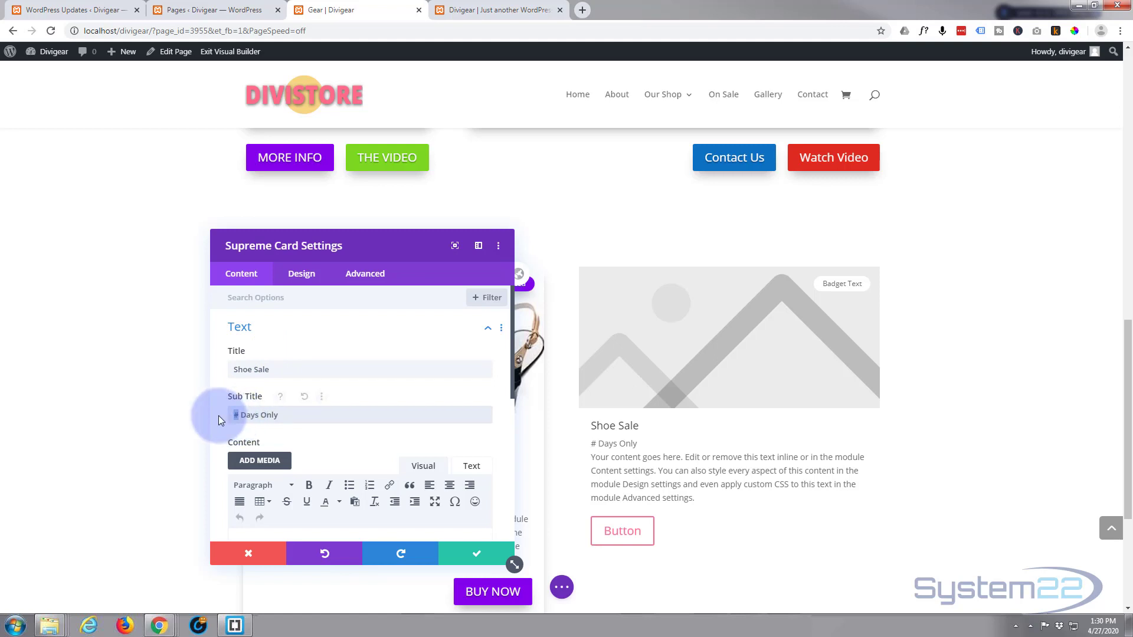
type("3")
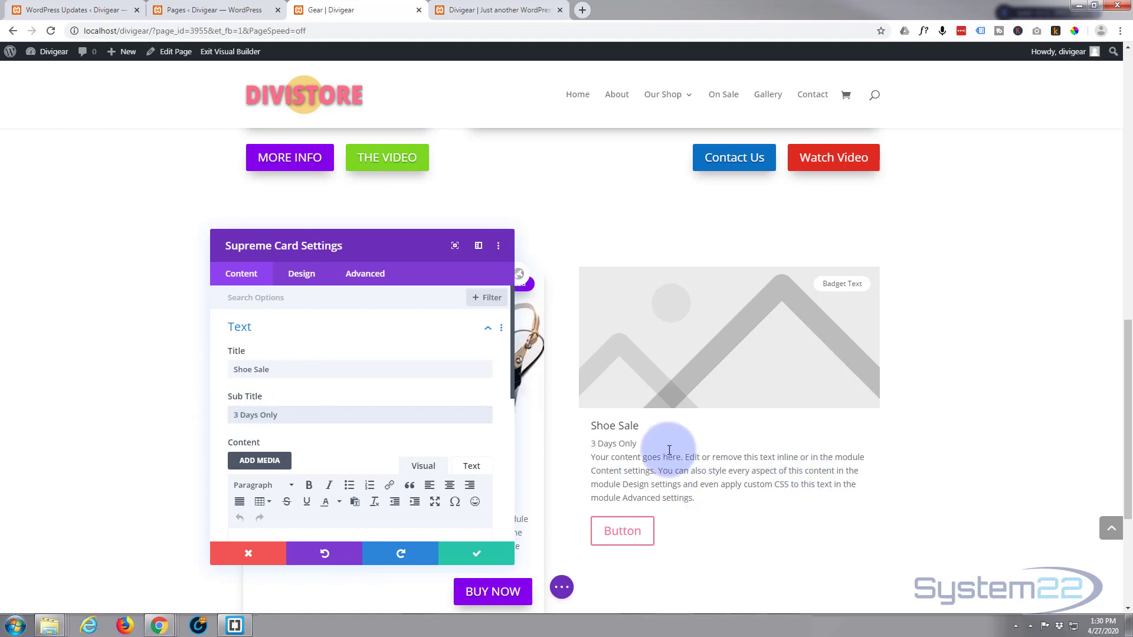
scroll(363, 426, "down", 2)
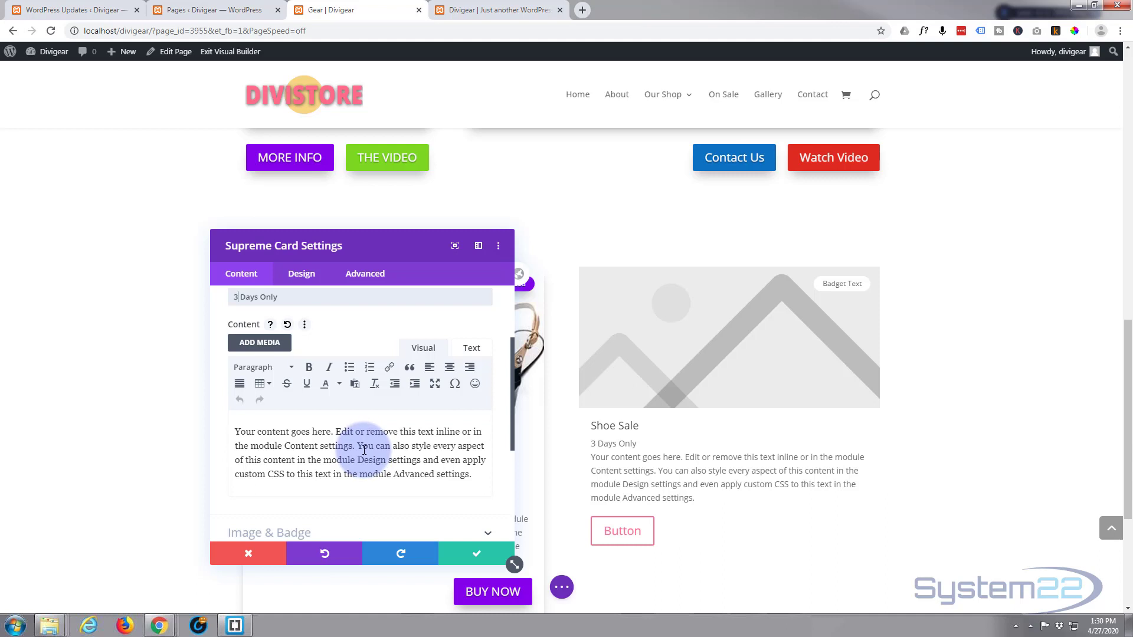
Replace the card's placeholder image with the bag3.jpg handbags photo from the Media Library.
scroll(364, 449, "down", 3)
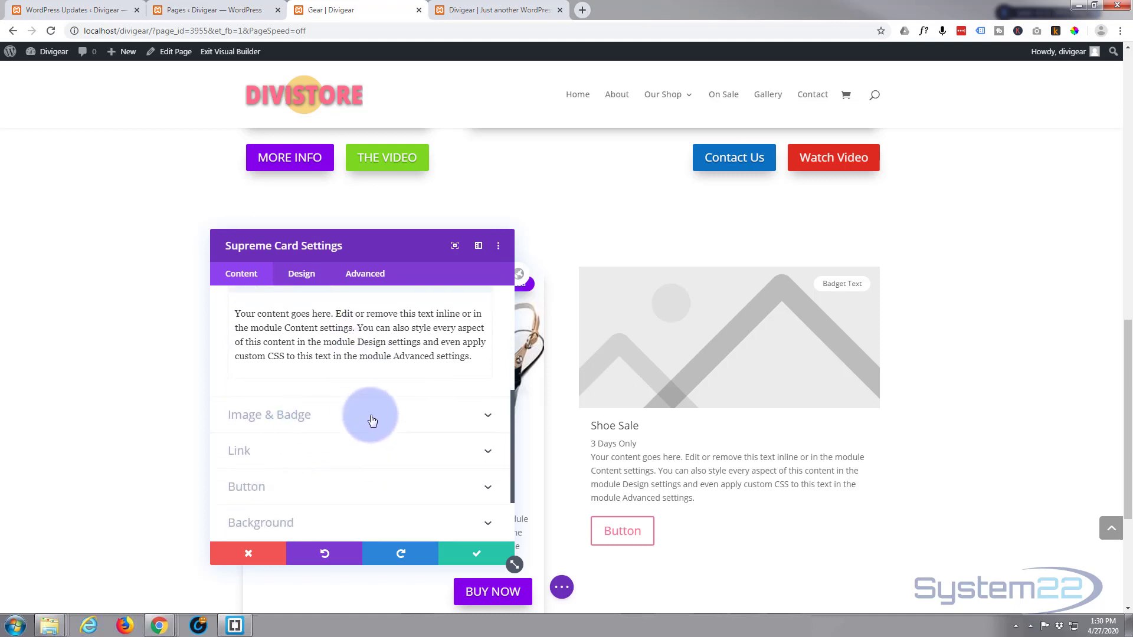
left_click(424, 421)
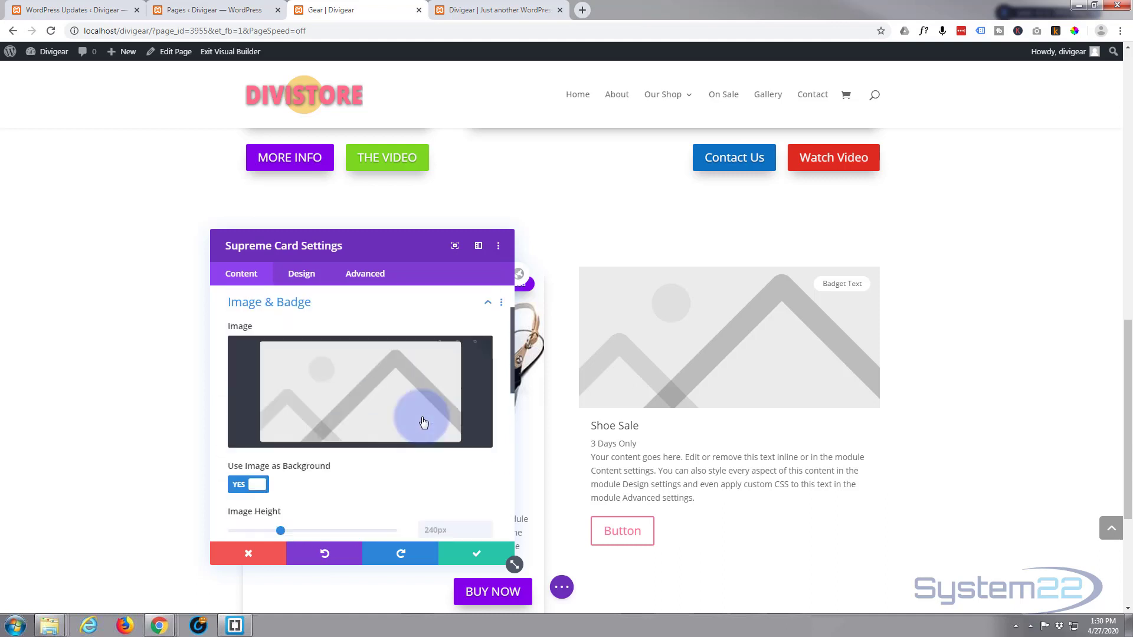
left_click(384, 420)
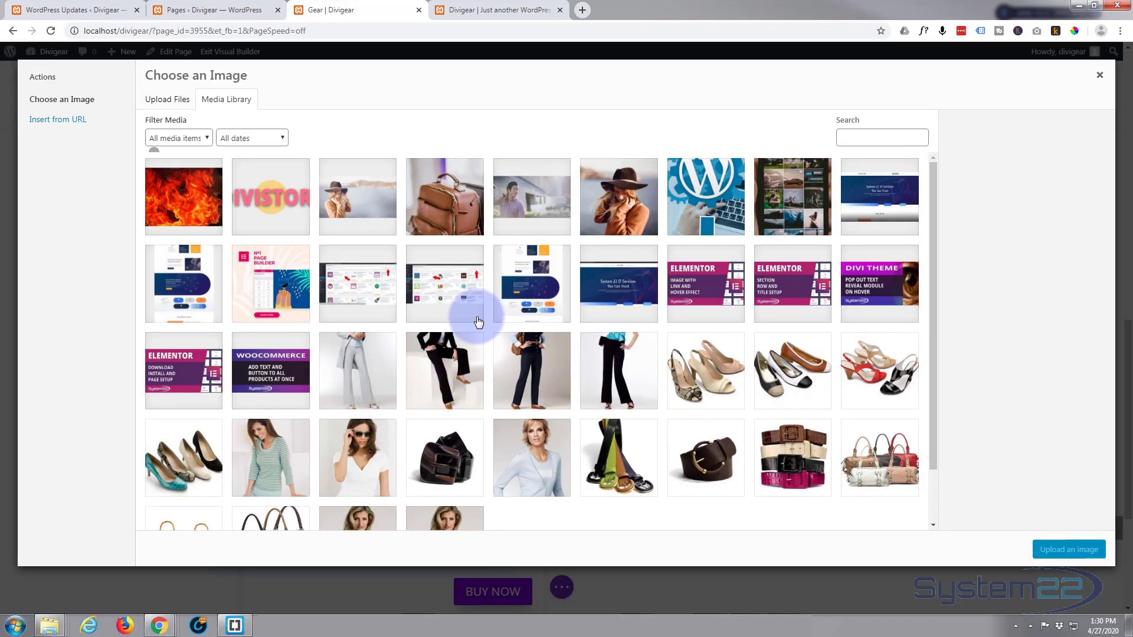
scroll(475, 315, "down", 1)
scroll(479, 322, "down", 1)
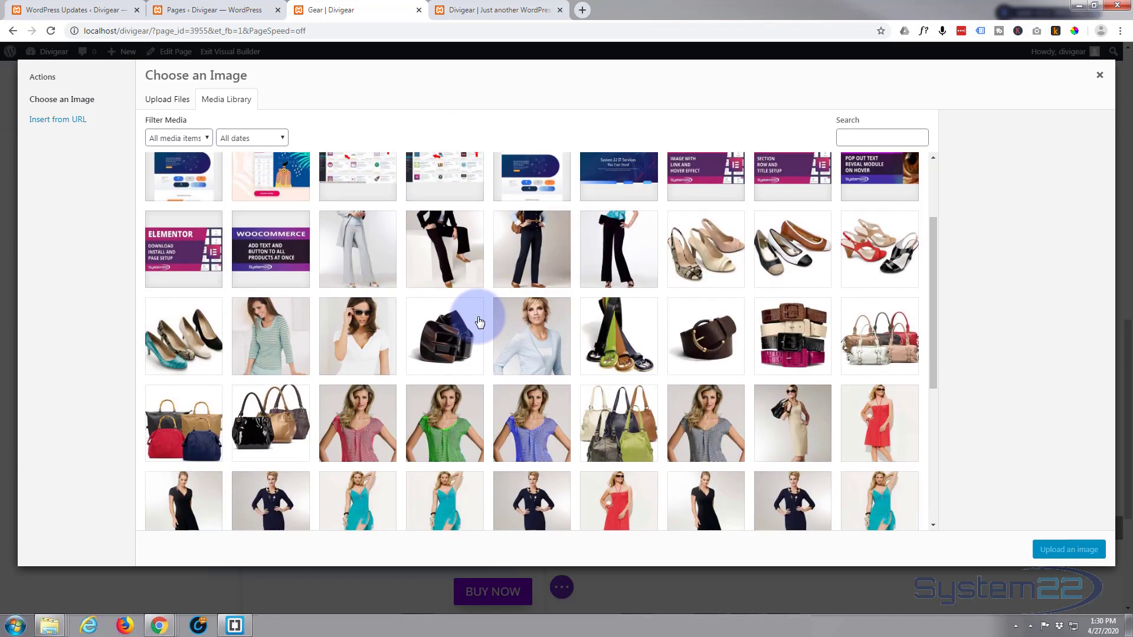
scroll(479, 321, "down", 1)
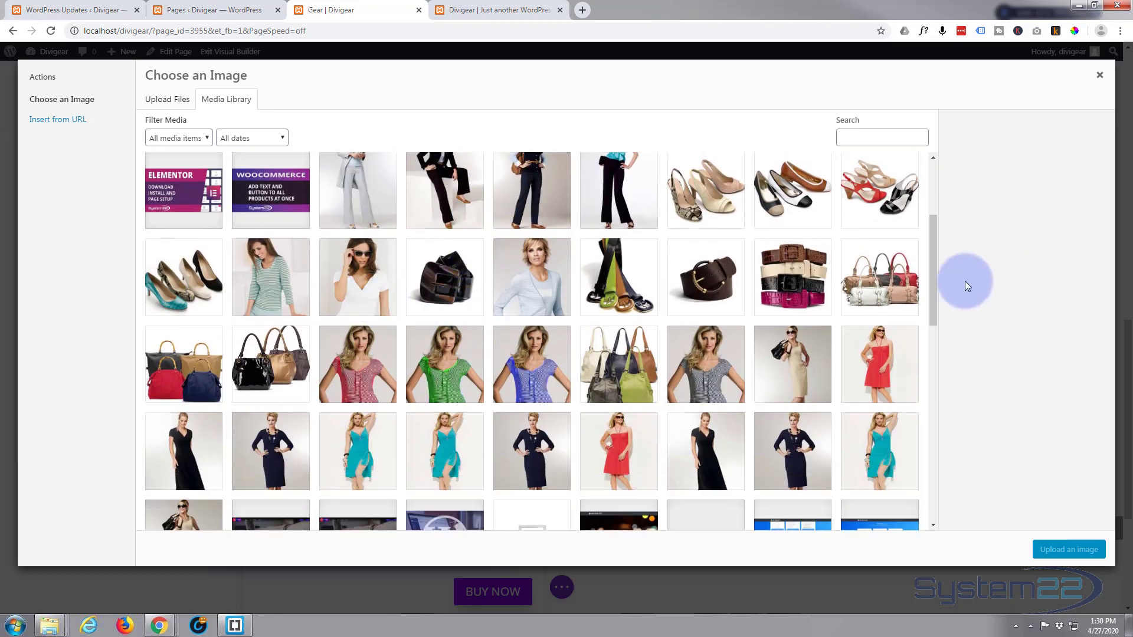
left_click(888, 287)
left_click(1067, 550)
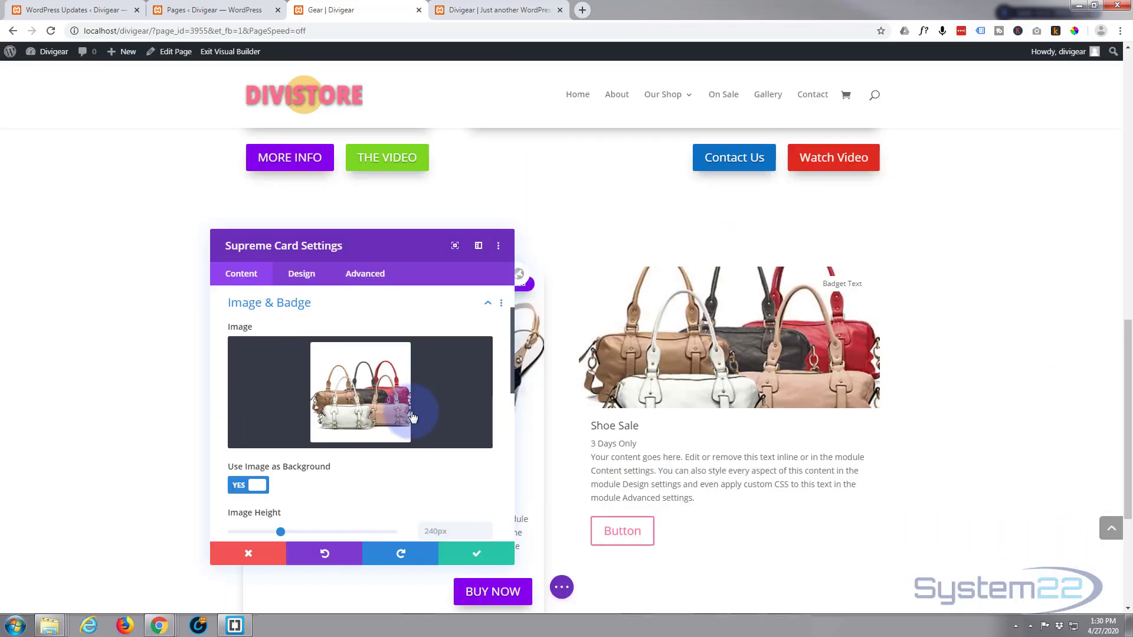
left_click(400, 391)
Raise the card's image height from 240px to 427px, keeping background size at Cover.
scroll(400, 389, "down", 1)
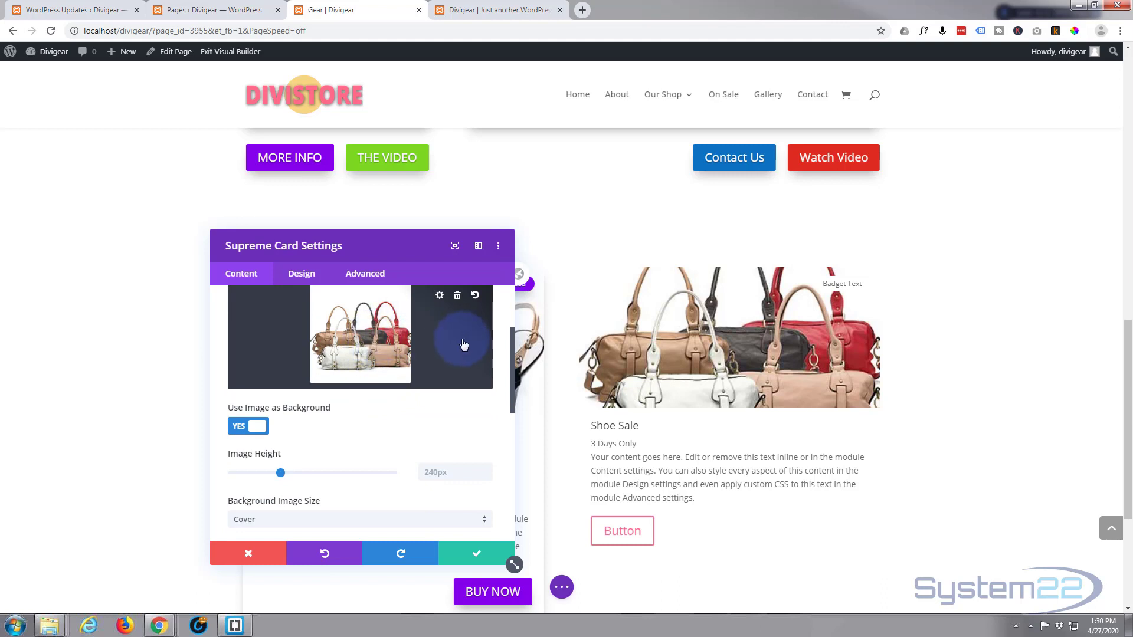
scroll(463, 343, "up", 1)
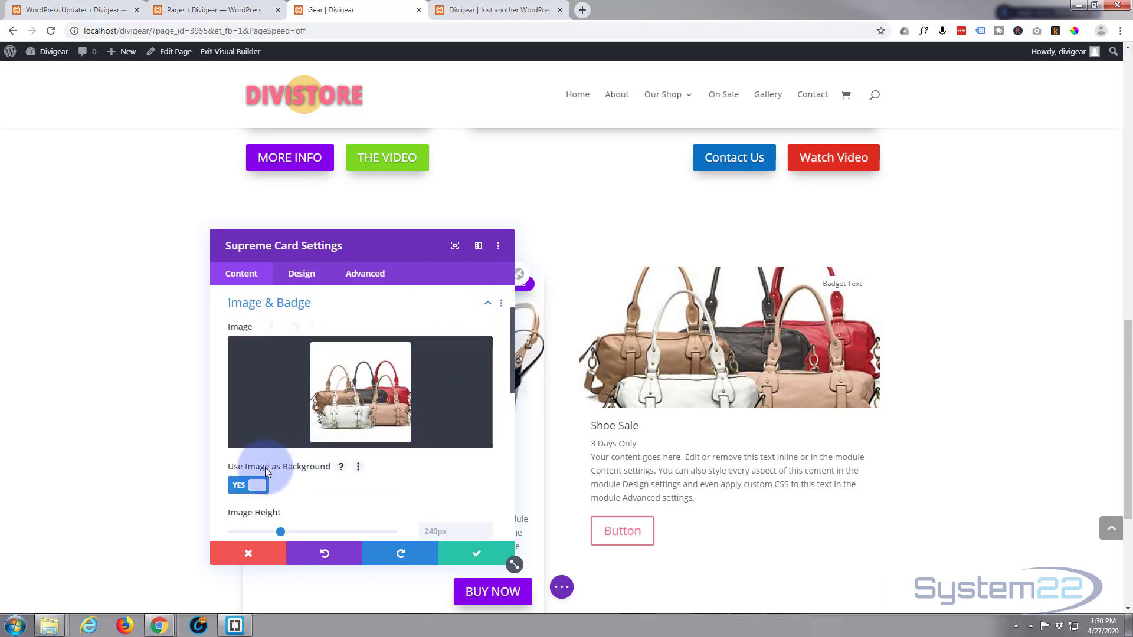
mouse_move(341, 451)
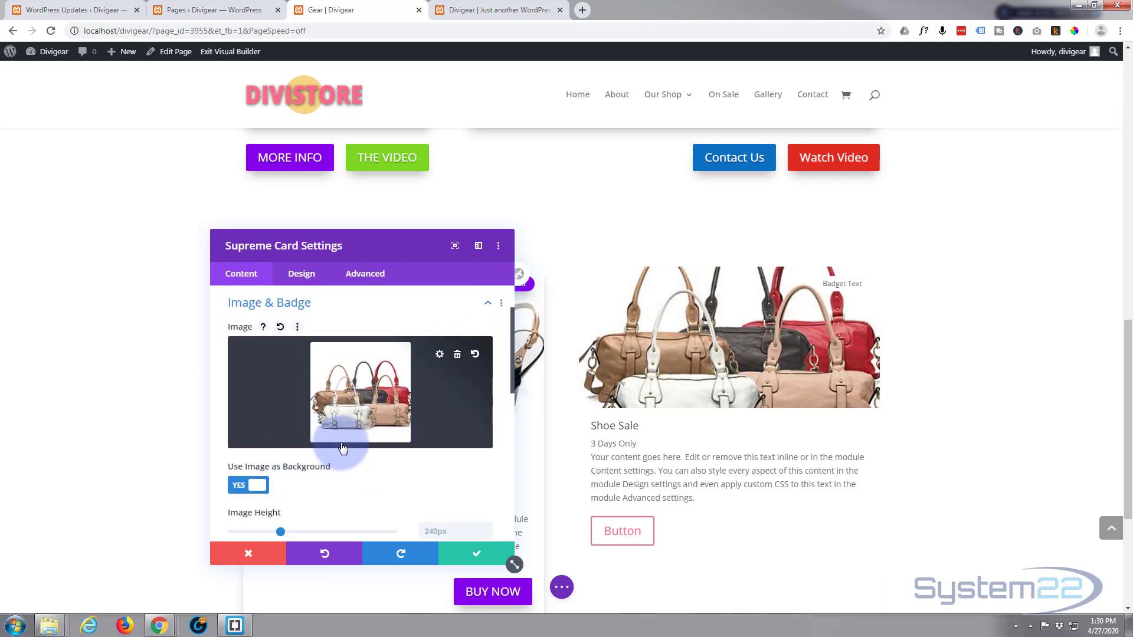
scroll(345, 445, "down", 1)
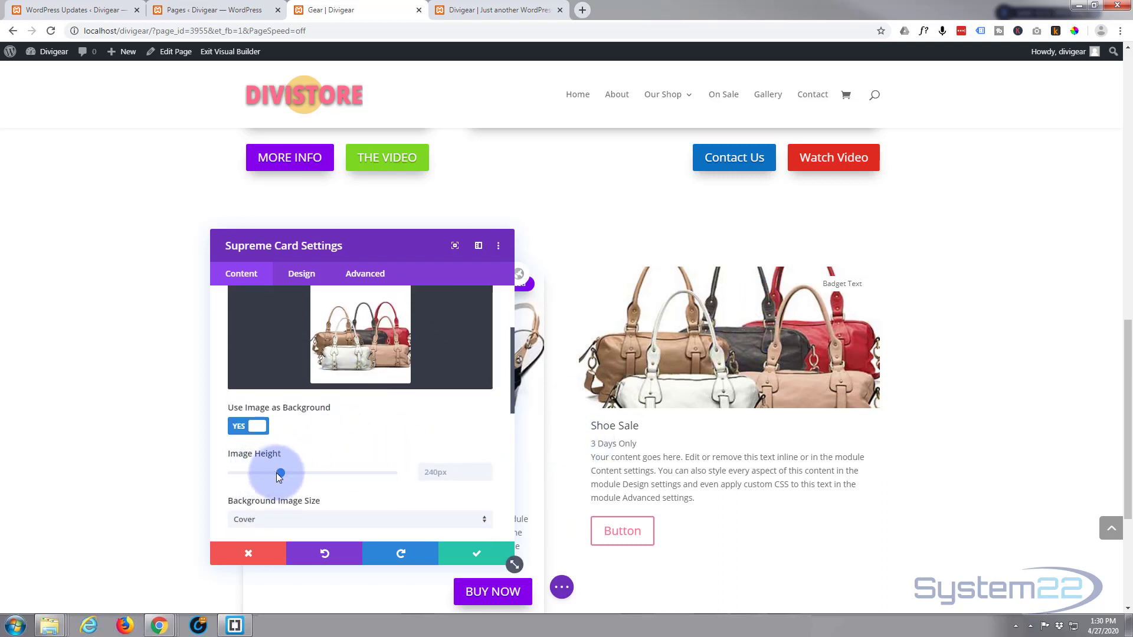
left_click_drag(283, 475, 318, 476)
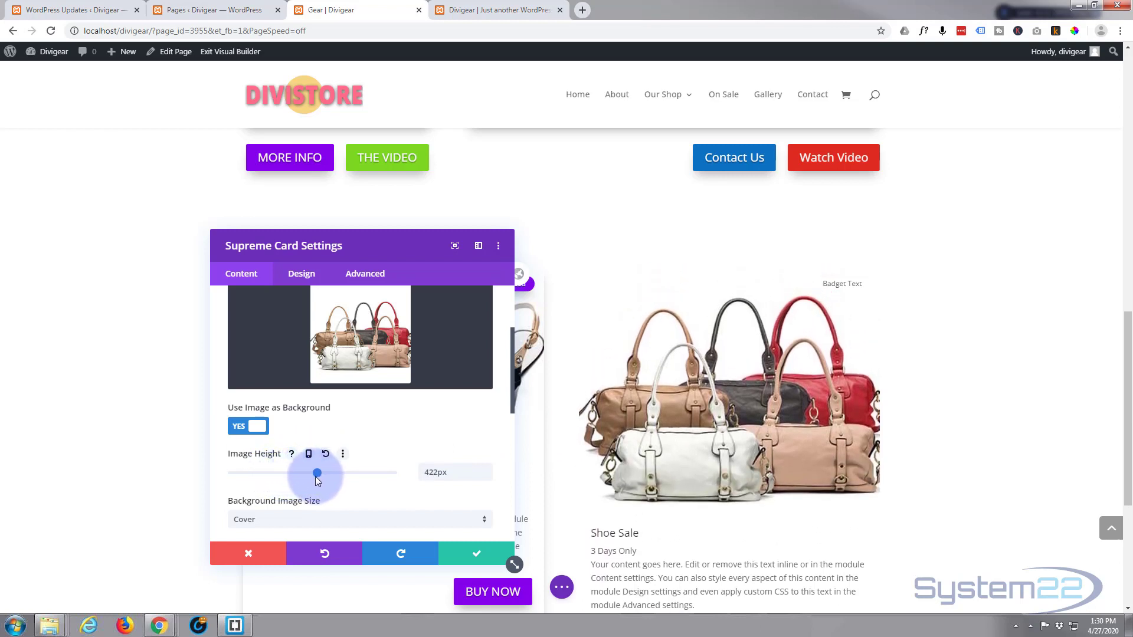
left_click_drag(315, 481, 318, 480)
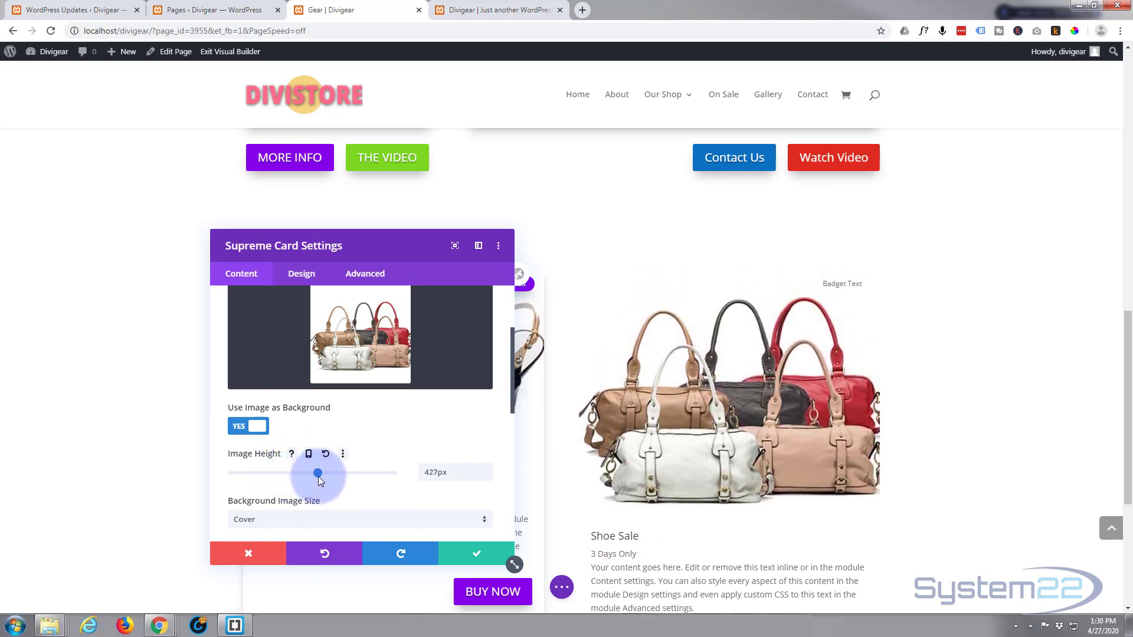
scroll(328, 454, "down", 3)
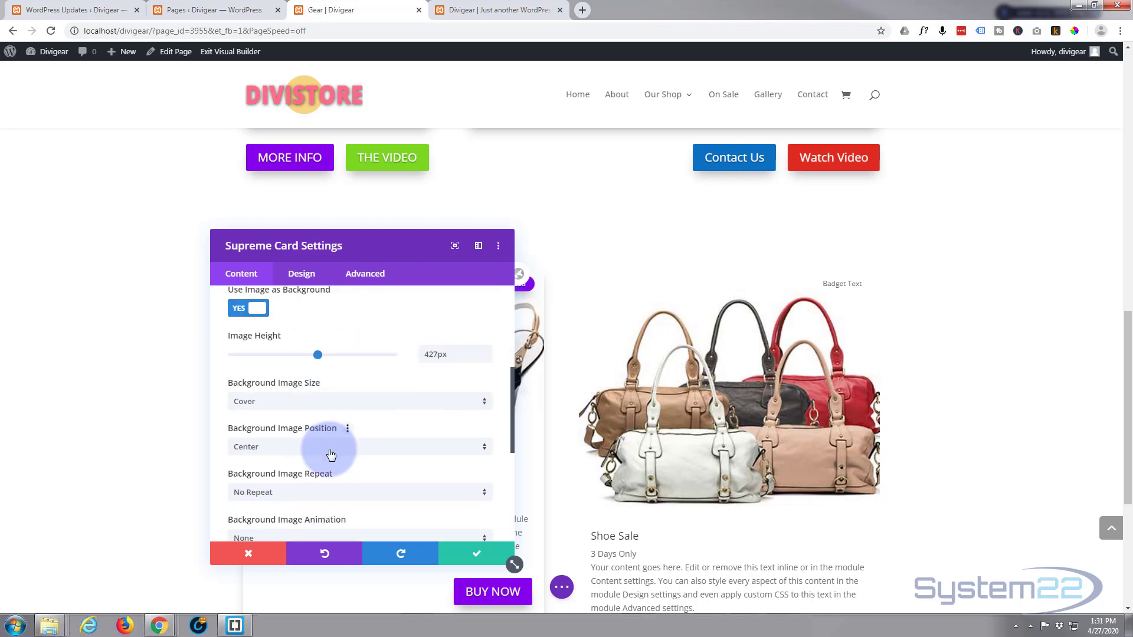
left_click(286, 403)
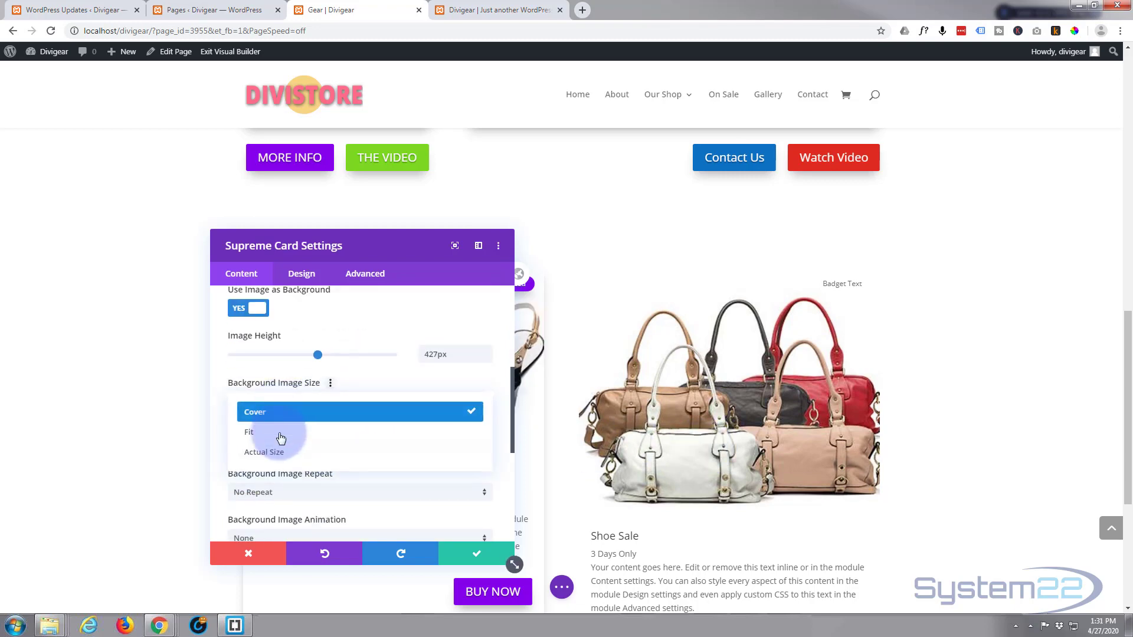
left_click(300, 411)
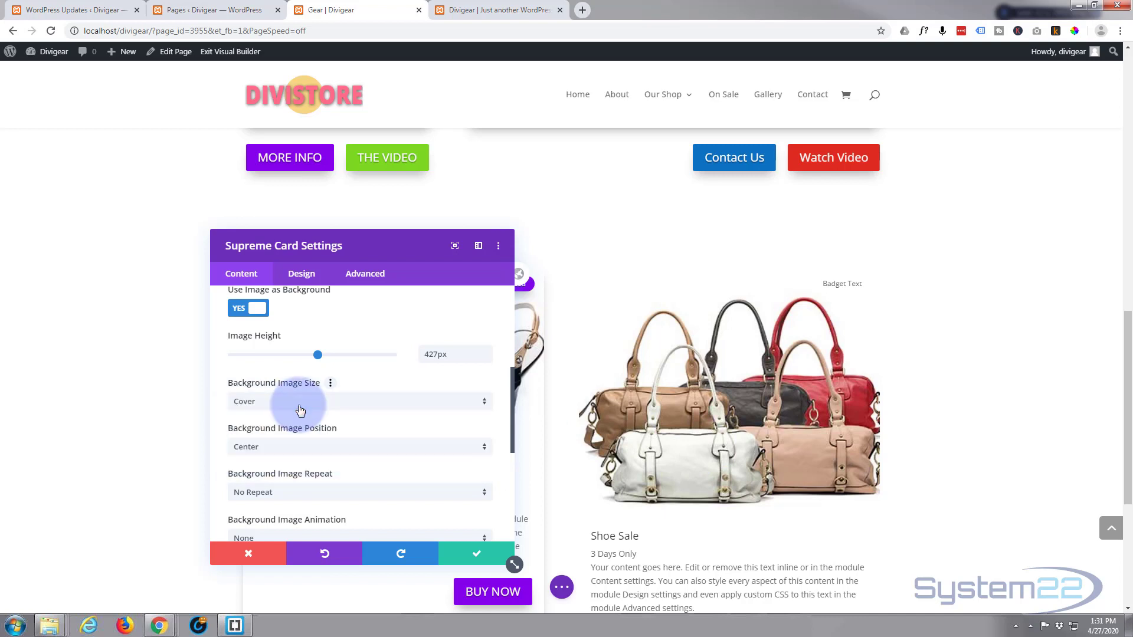
scroll(301, 411, "down", 2)
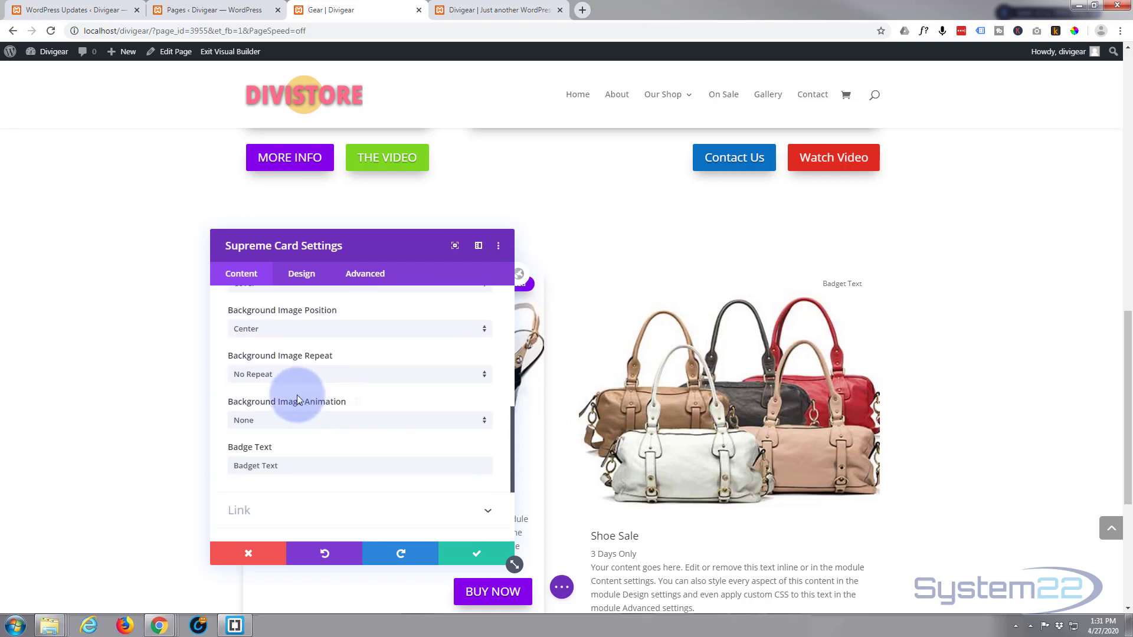
scroll(315, 413, "down", 1)
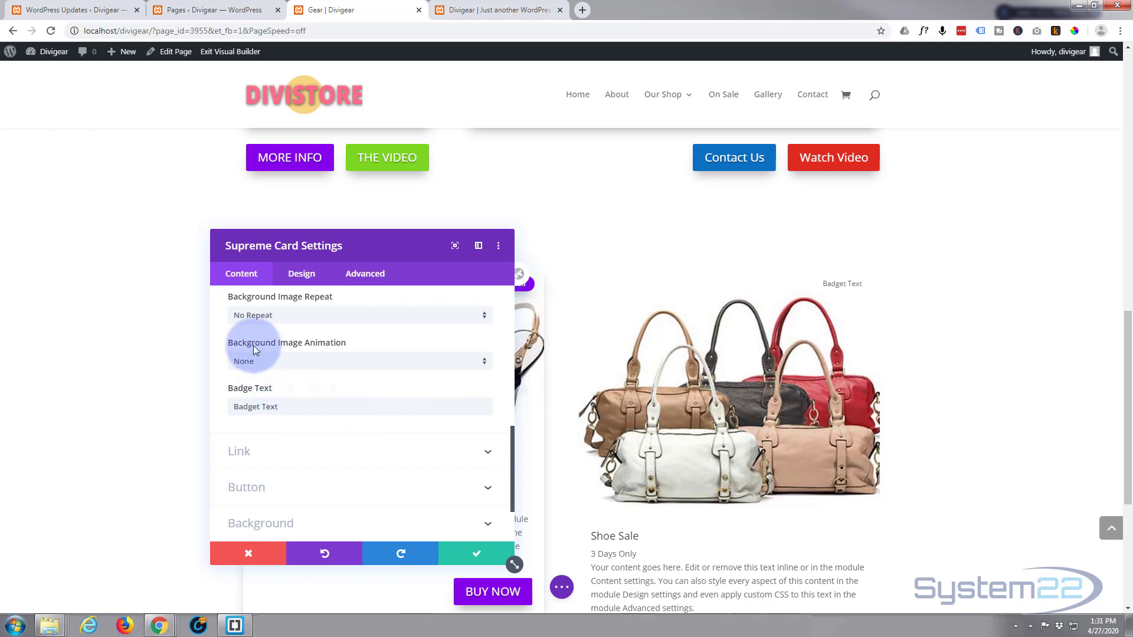
Try Zoom Out & Rotate, then settle on Zoom In as the background image animation.
left_click(317, 364)
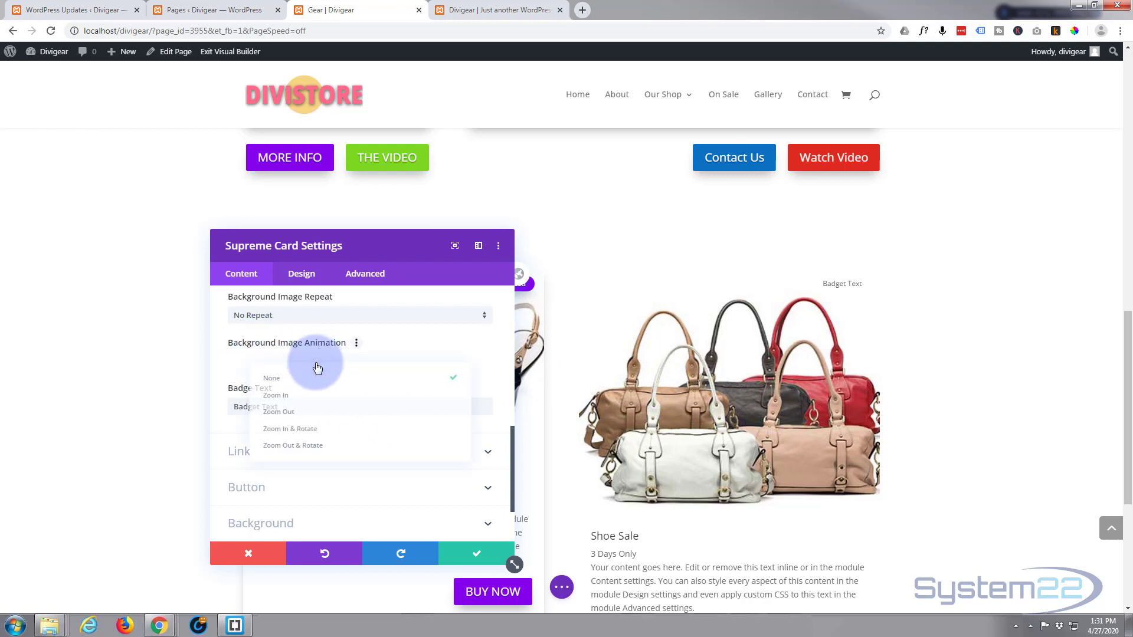
left_click(280, 392)
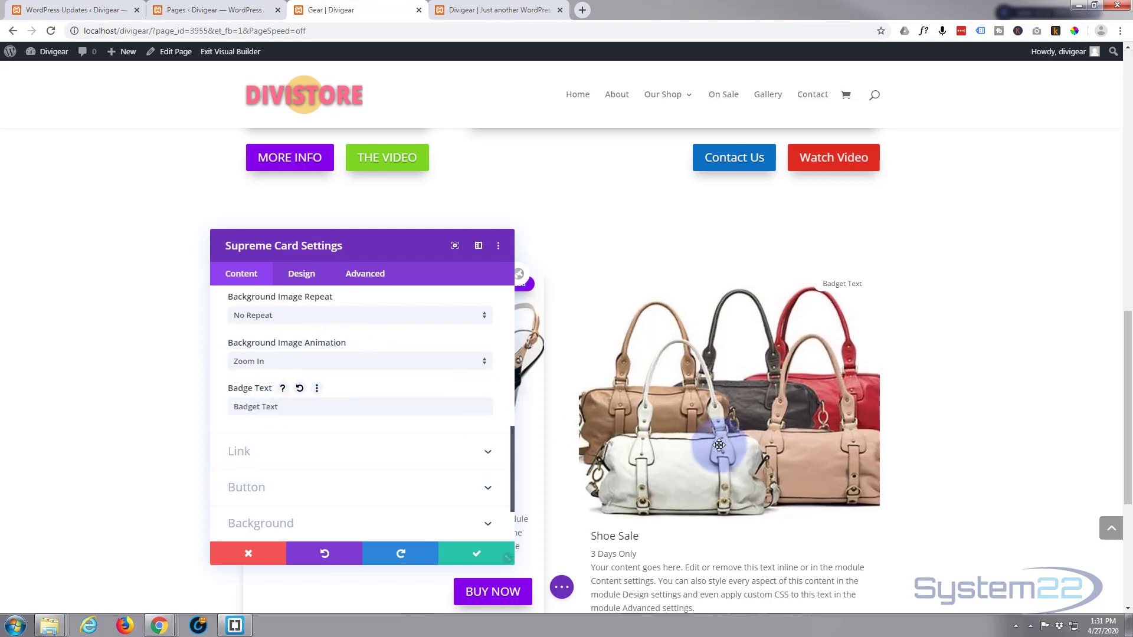
left_click(337, 370)
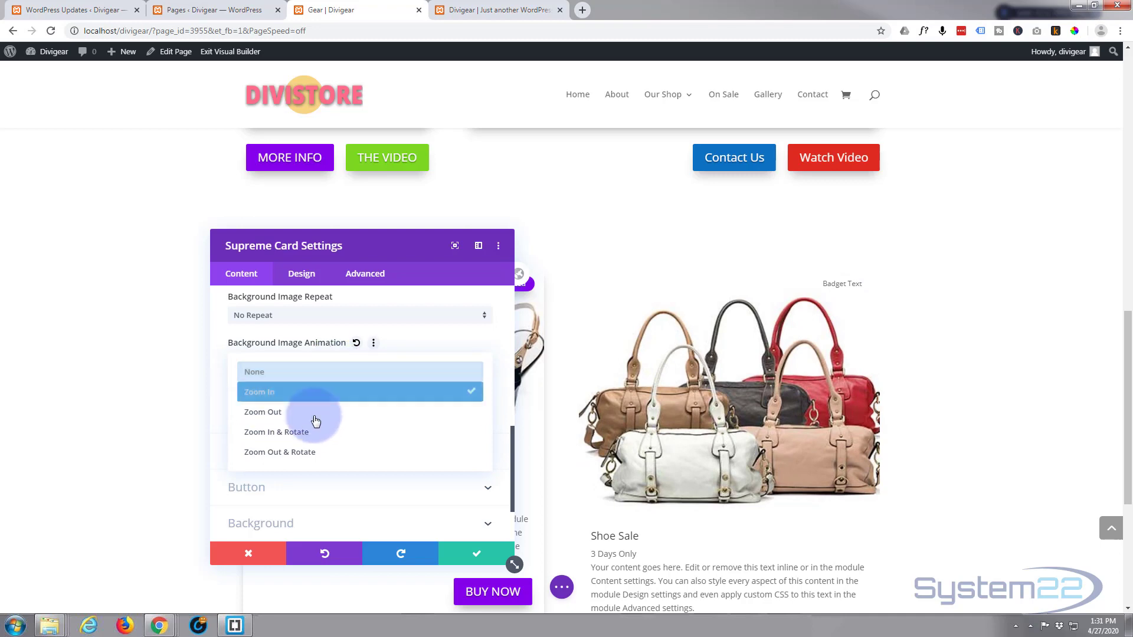
left_click(330, 453)
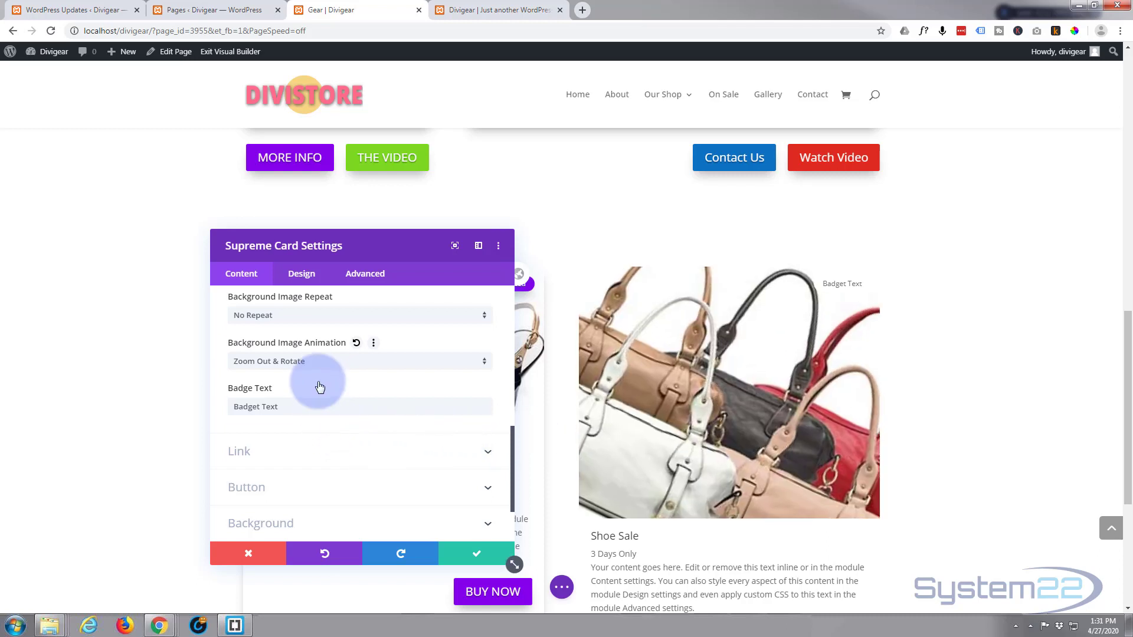
left_click(328, 362)
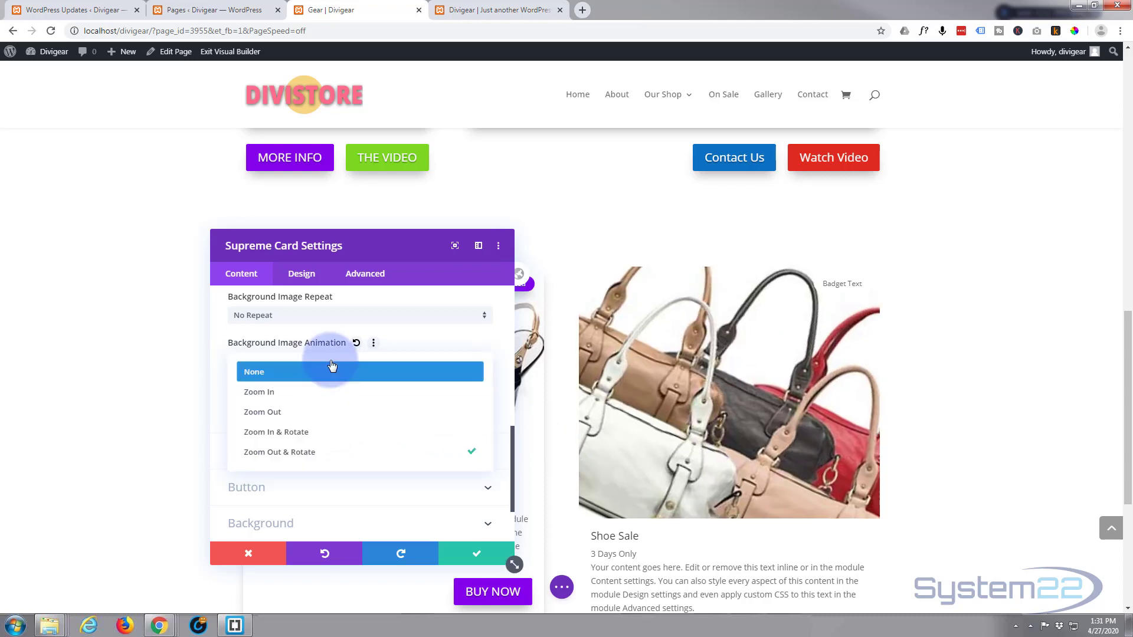
left_click(315, 393)
scroll(434, 402, "down", 1)
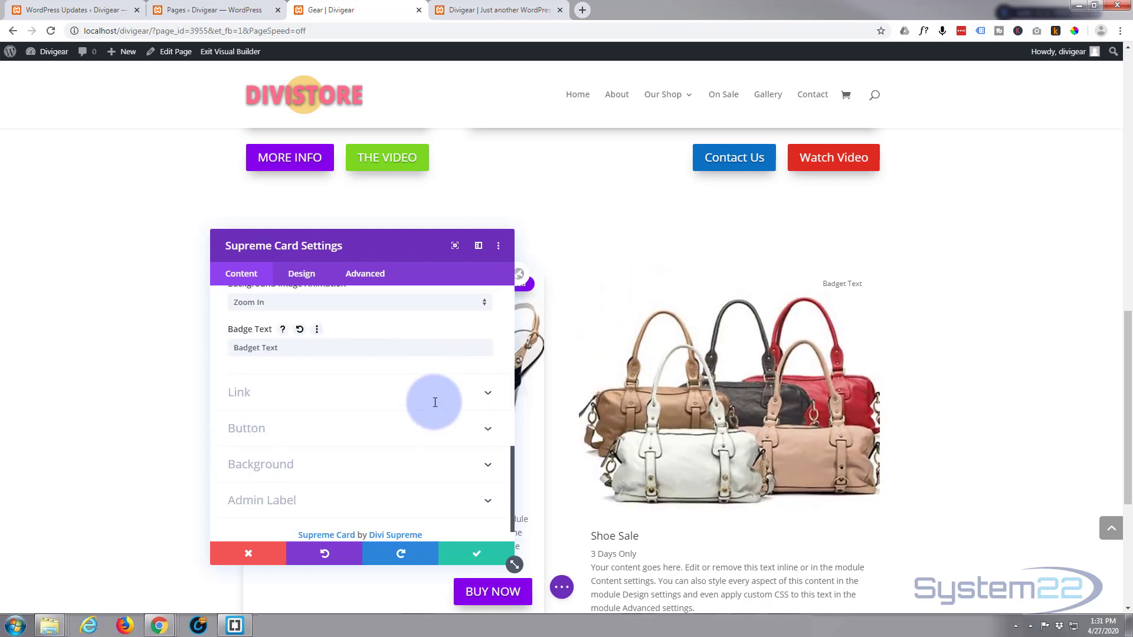
Copy the Evening Bags product link address from the shop page.
left_click(365, 393)
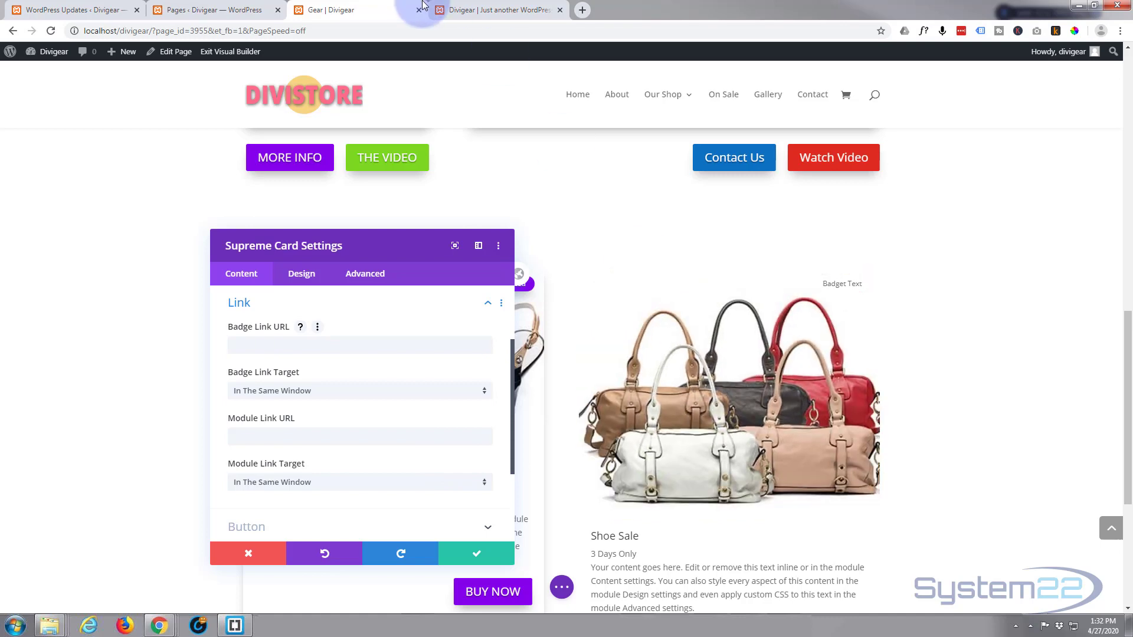
left_click(503, 9)
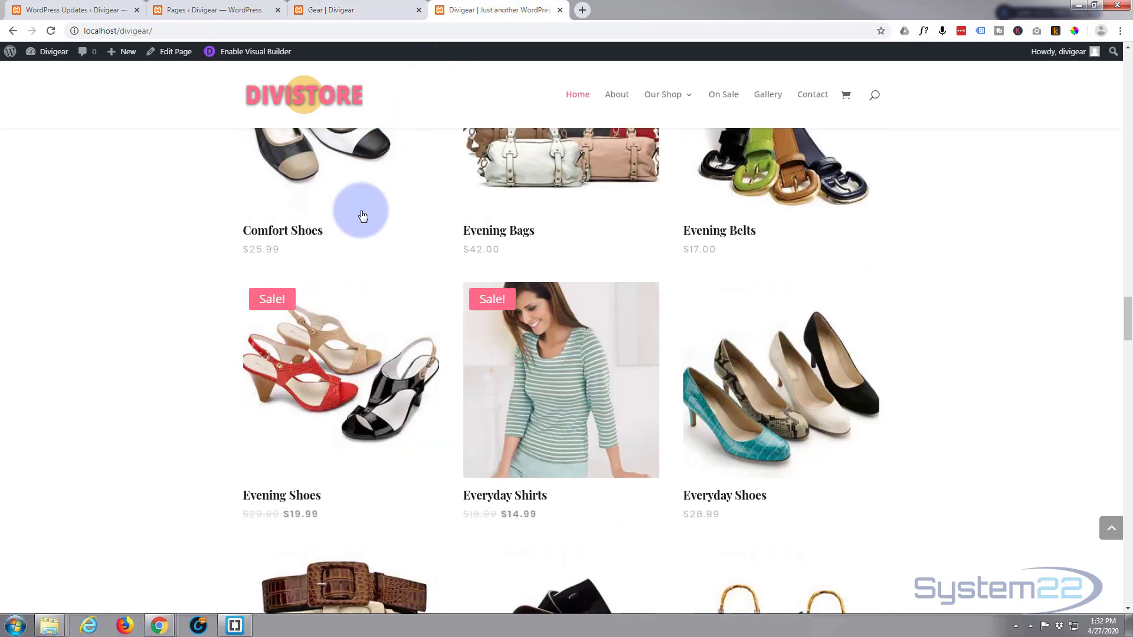
scroll(363, 212, "up", 2)
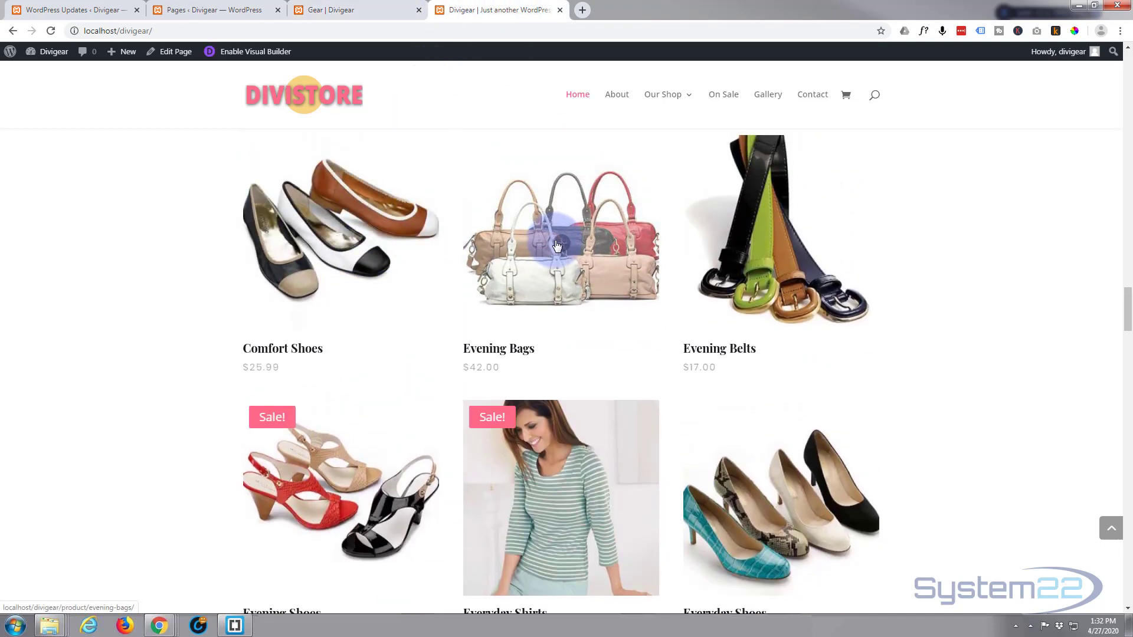
right_click(545, 246)
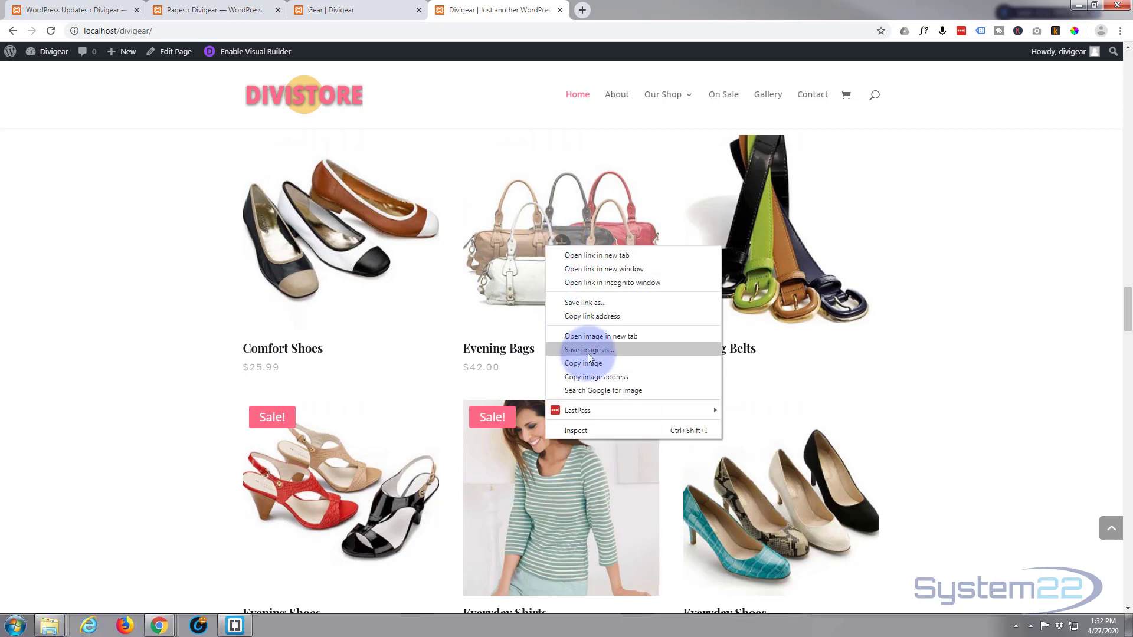
left_click(587, 316)
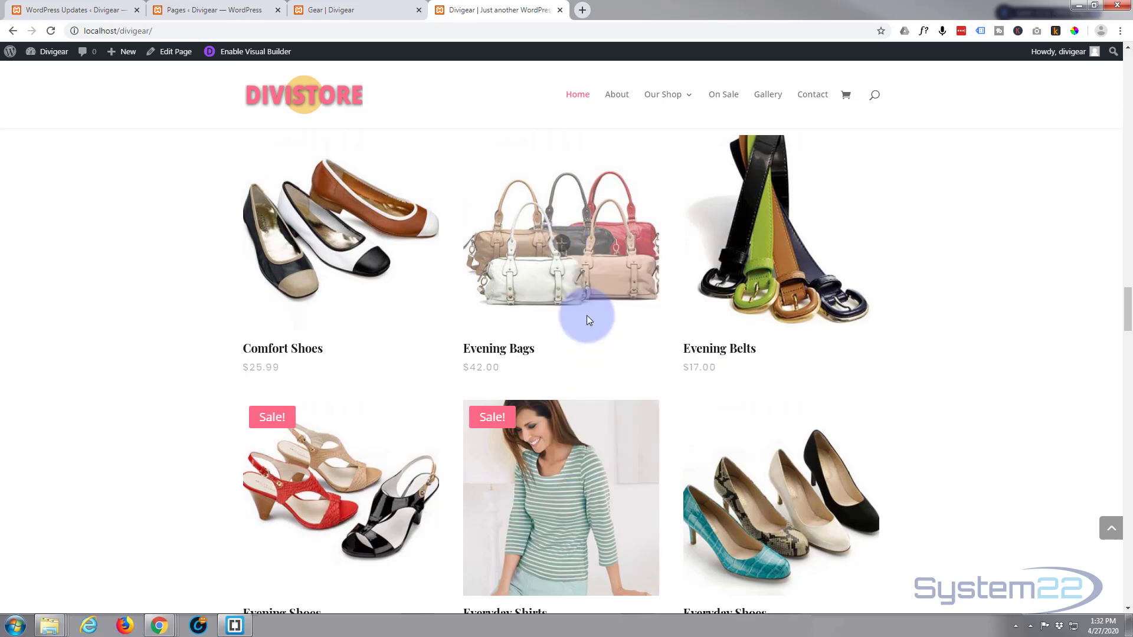
Paste the evening-bags product URL into the card's badge link and module link fields.
left_click(374, 9)
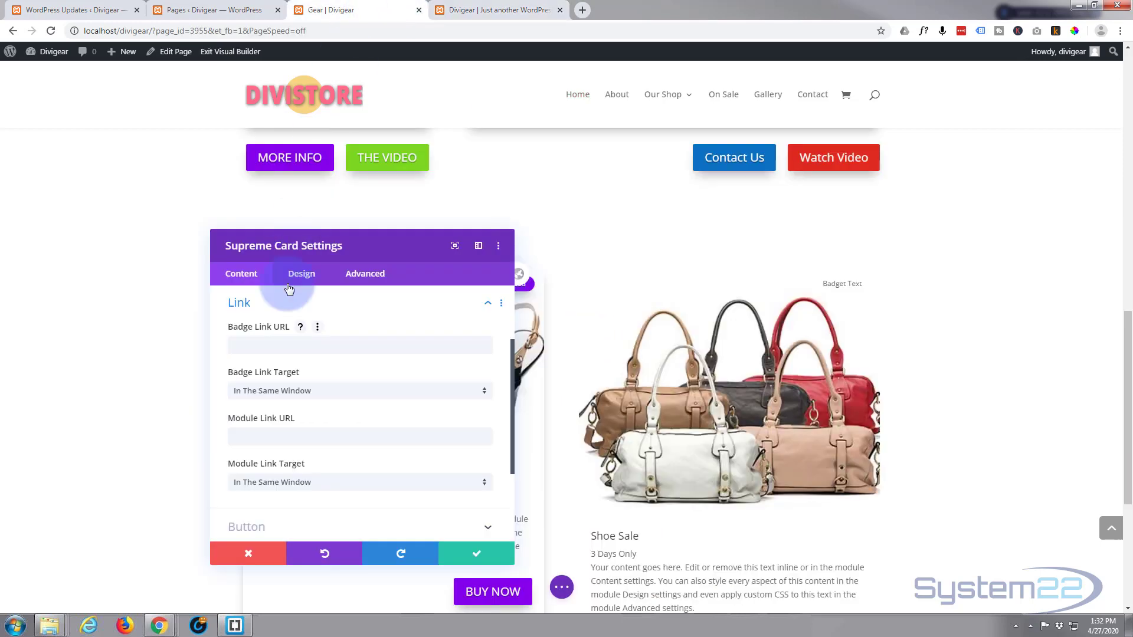
left_click(258, 343)
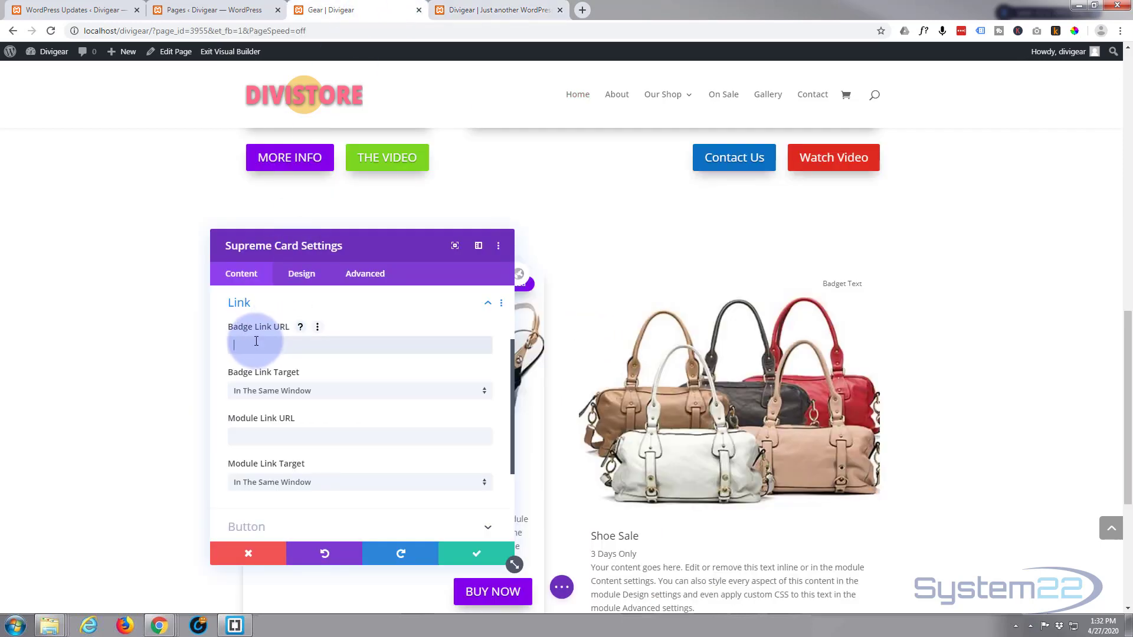
key("ctrl+v")
left_click(241, 435)
key("ctrl+v")
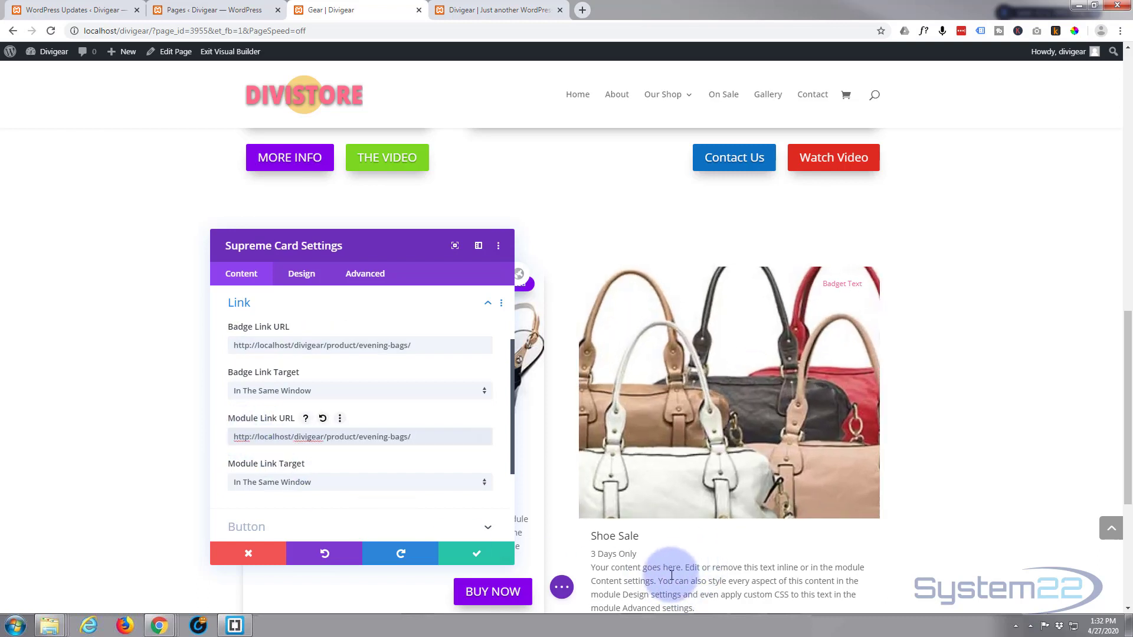
Point the card's button to the same product URL and relabel it 'Buy Now'.
scroll(431, 389, "down", 1)
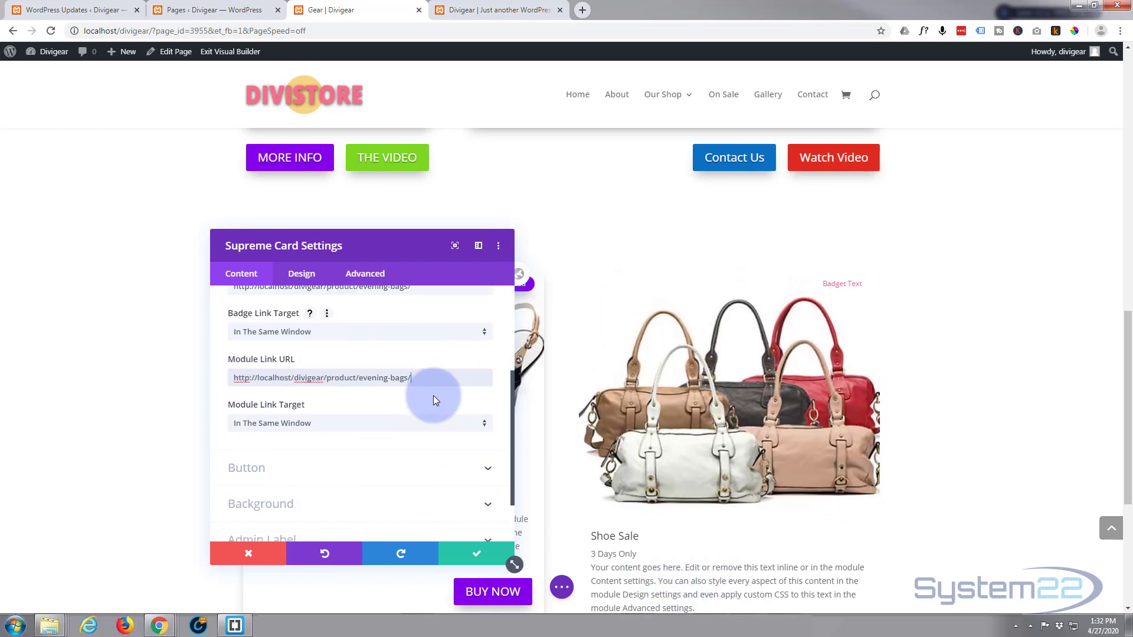
scroll(433, 400, "down", 1)
left_click(346, 403)
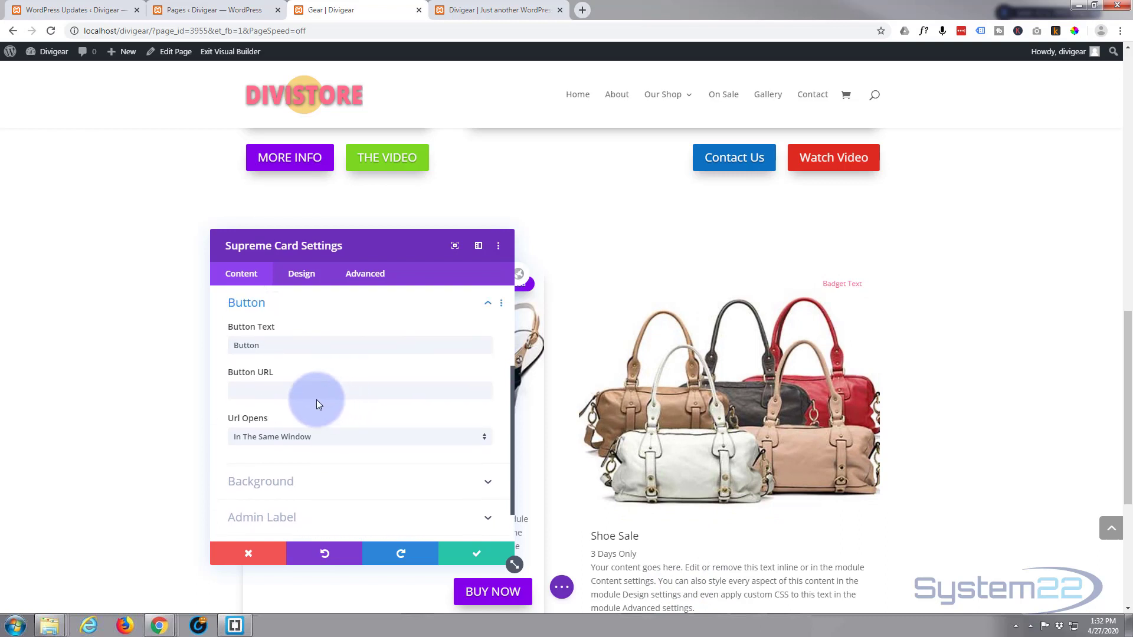
left_click(238, 392)
key("ctrl+v")
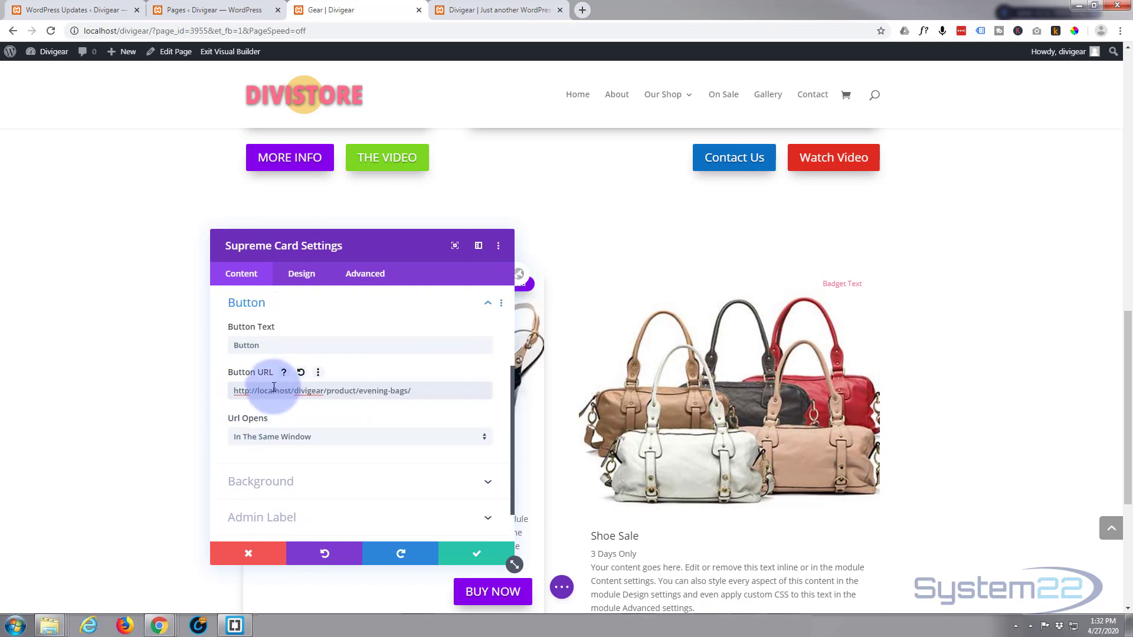
left_click_drag(260, 346, 219, 350)
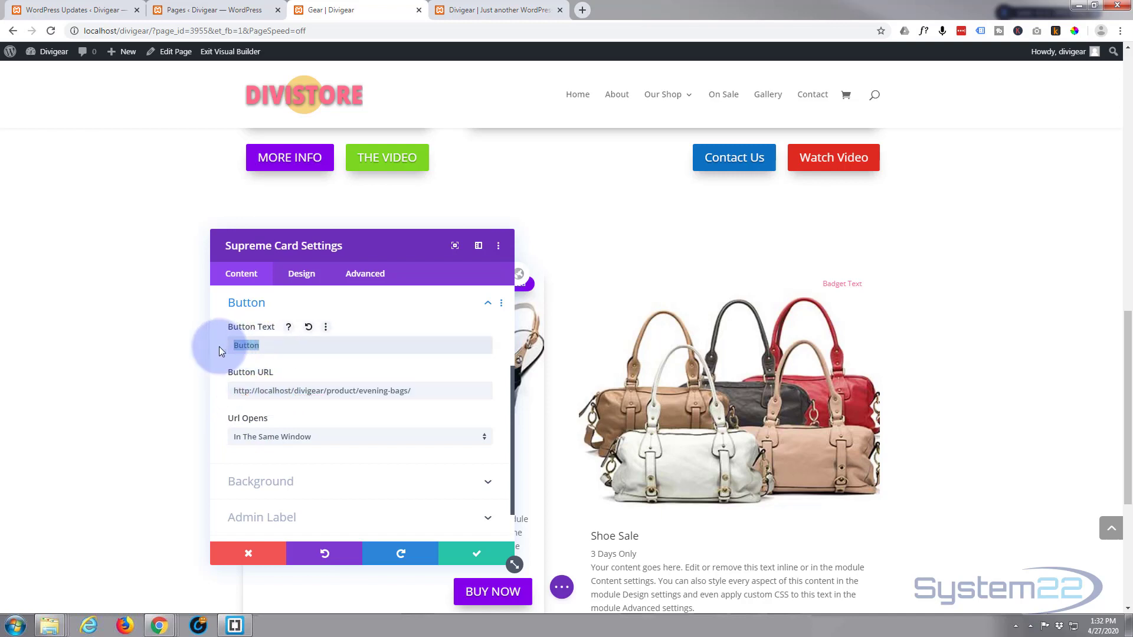
type("Buy Now")
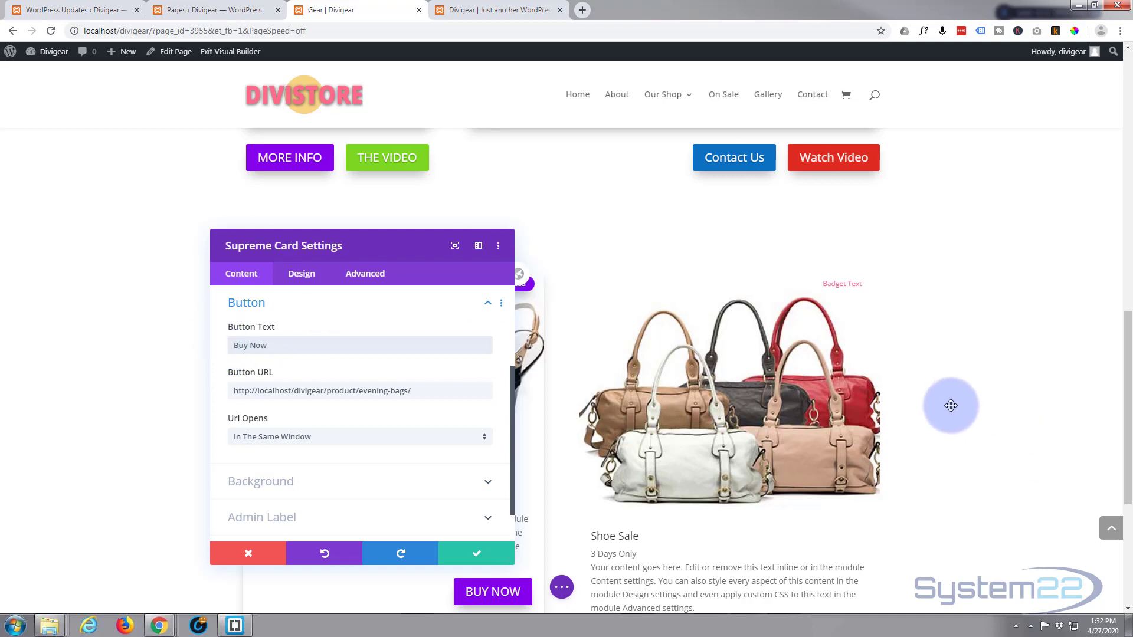
scroll(944, 401, "down", 2)
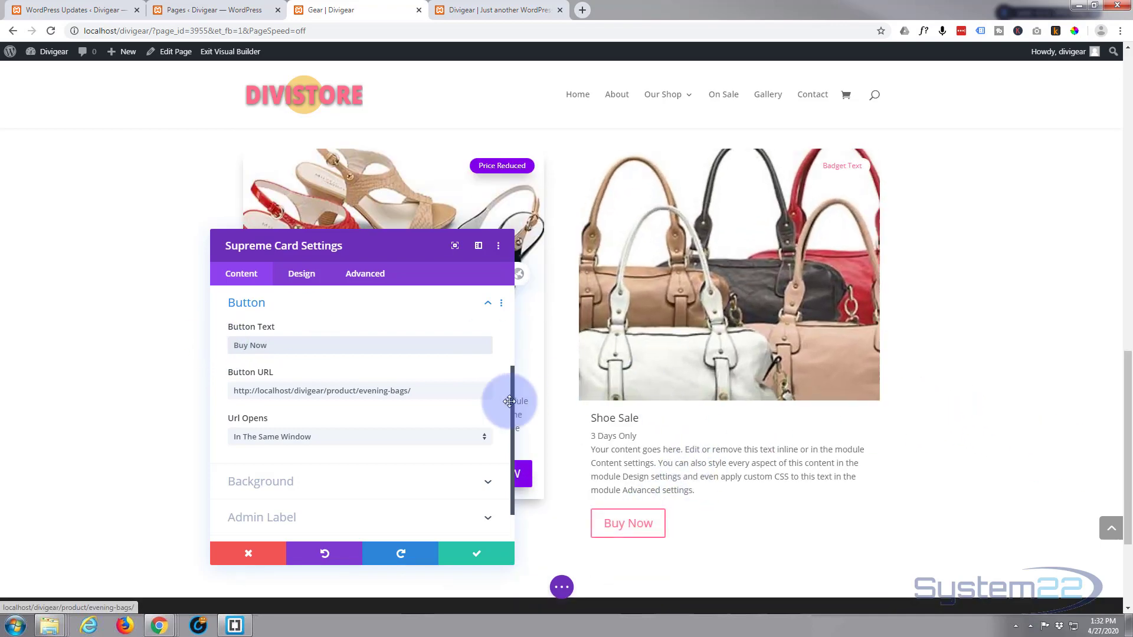
scroll(807, 355, "up", 1)
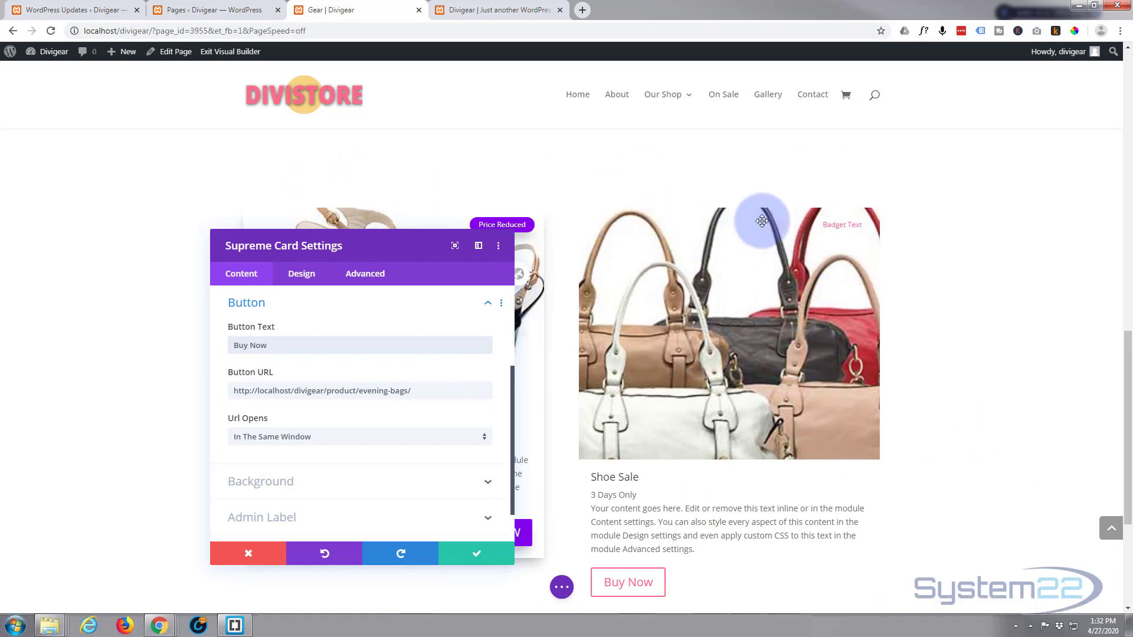
Turn on Use Equal Height for the card under Design > Layout & Alignment.
left_click(302, 274)
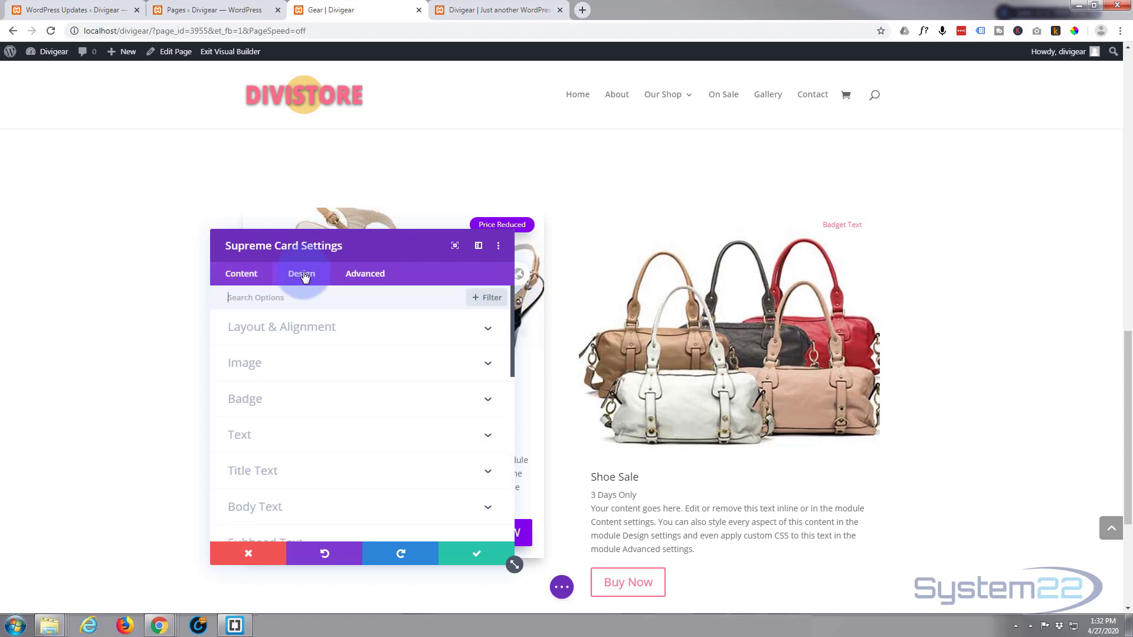
left_click(392, 334)
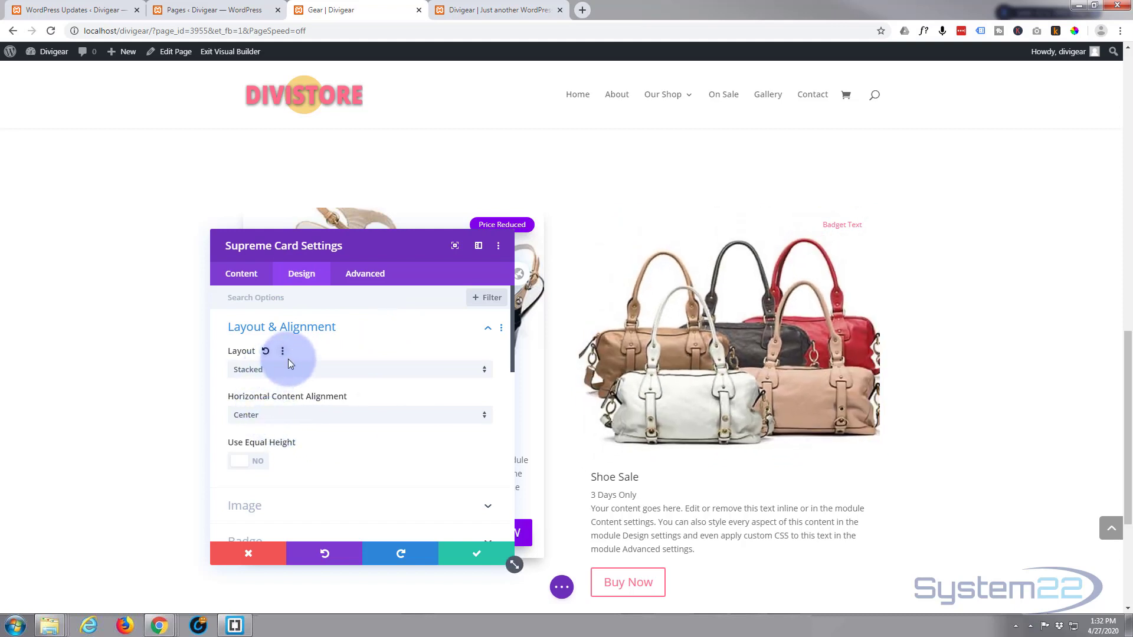
scroll(288, 360, "down", 2)
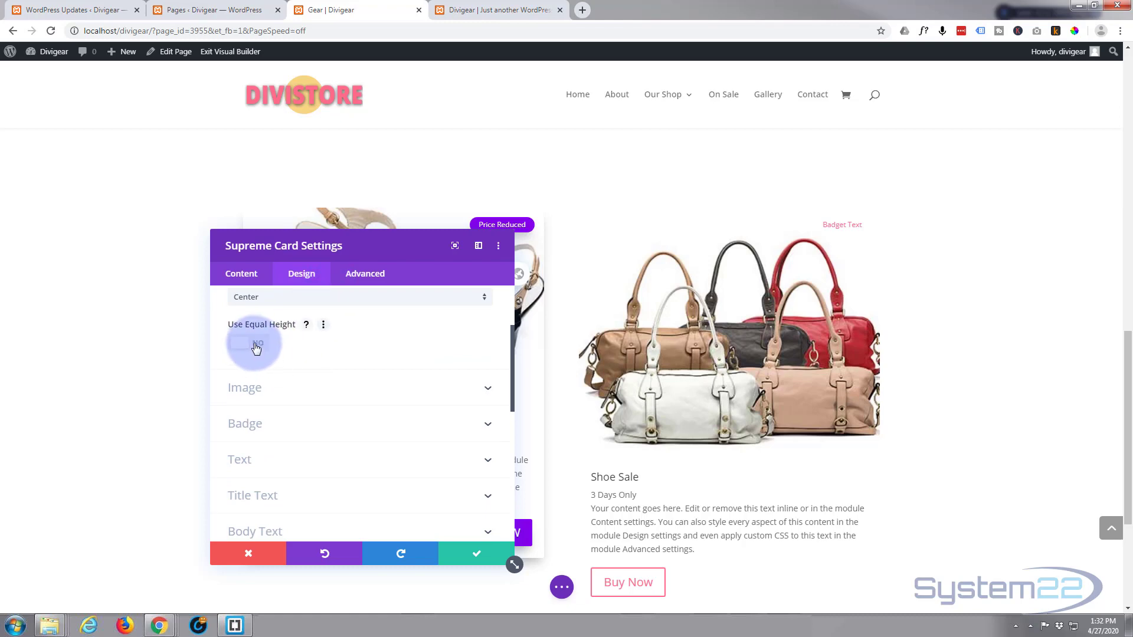
left_click(256, 348)
left_click_drag(380, 246, 152, 256)
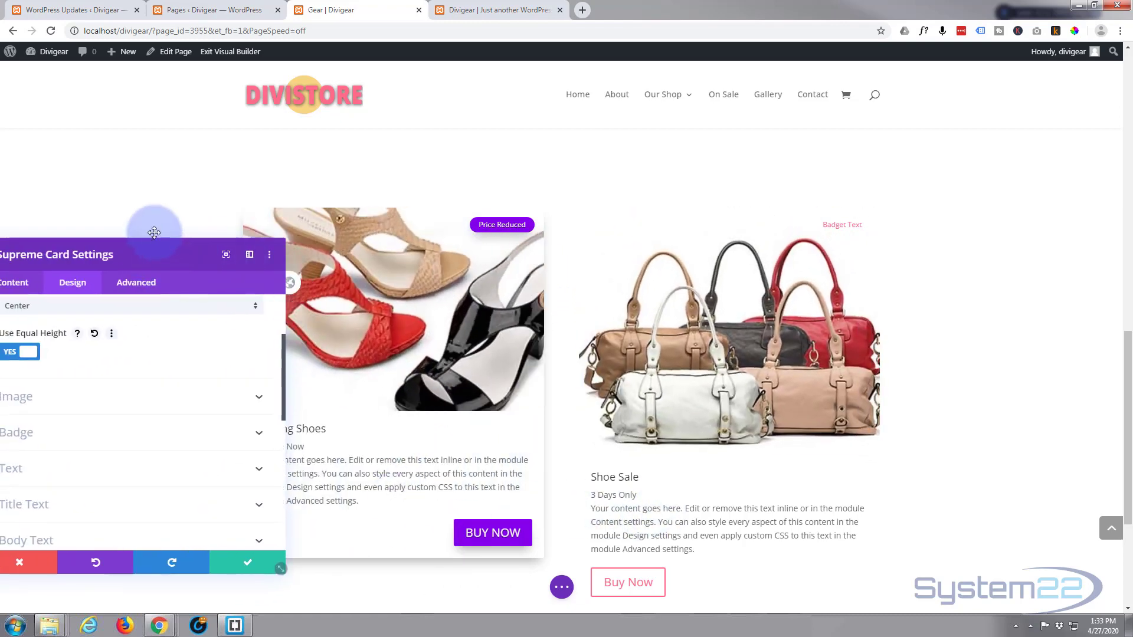
left_click_drag(159, 264, 396, 194)
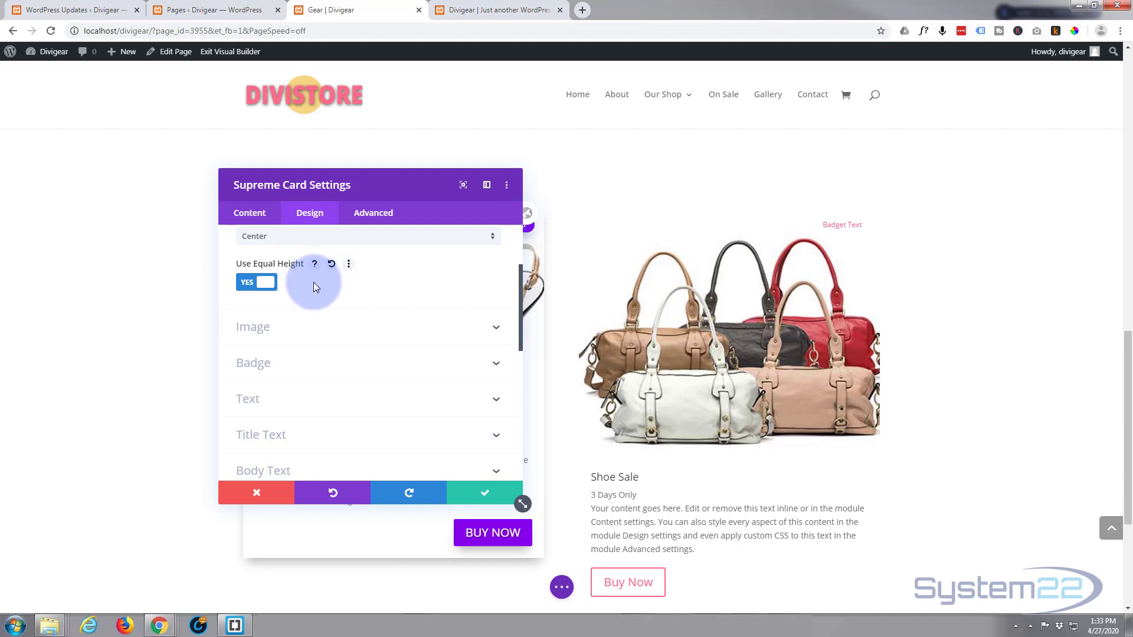
Review the card's Image styling options, leaving square corners and no border.
left_click(310, 322)
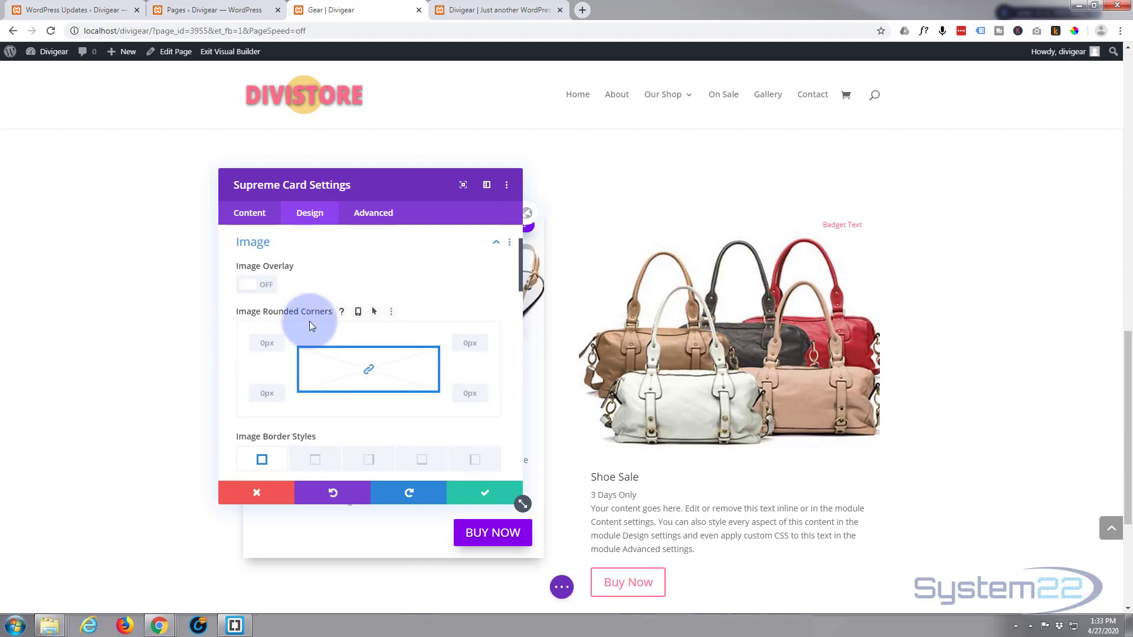
scroll(292, 308, "down", 1)
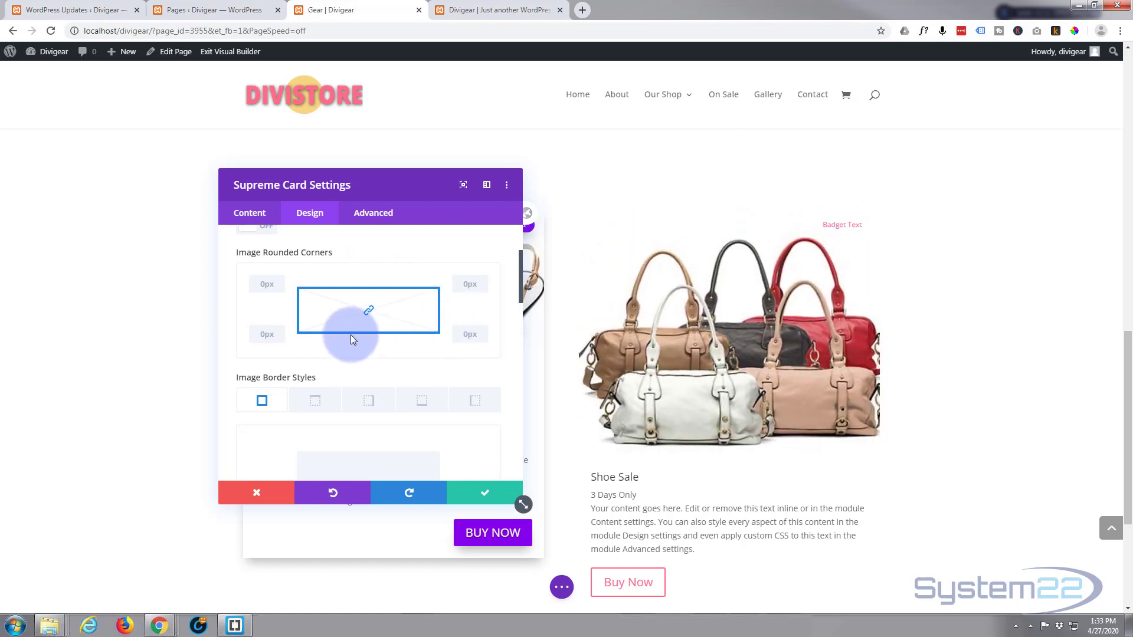
scroll(335, 327, "down", 4)
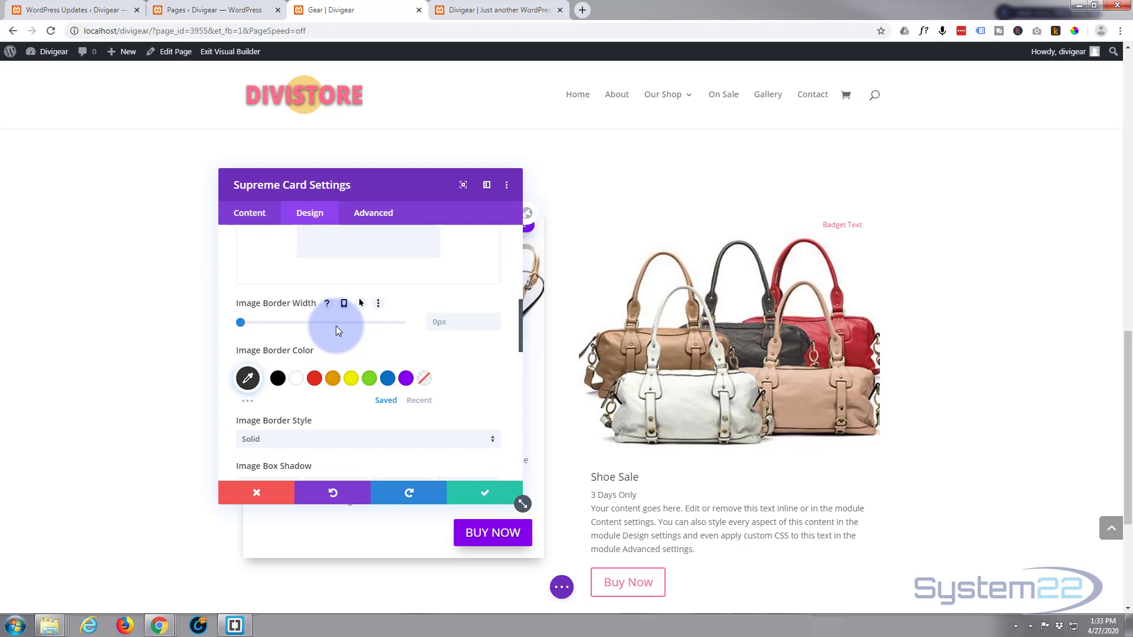
scroll(338, 330, "down", 3)
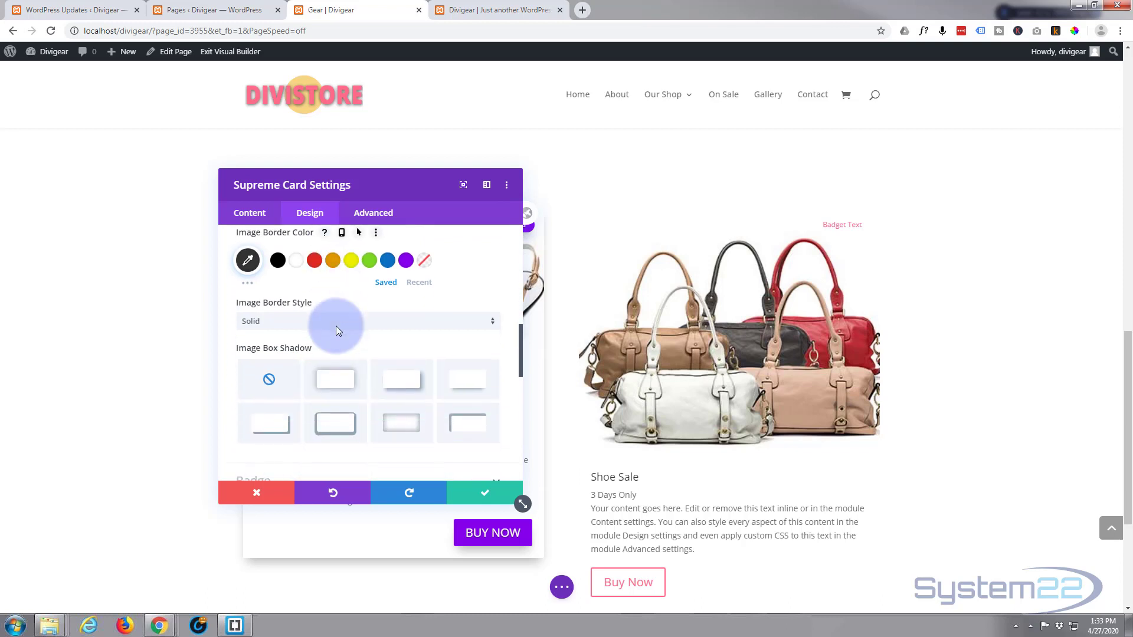
scroll(337, 329, "down", 2)
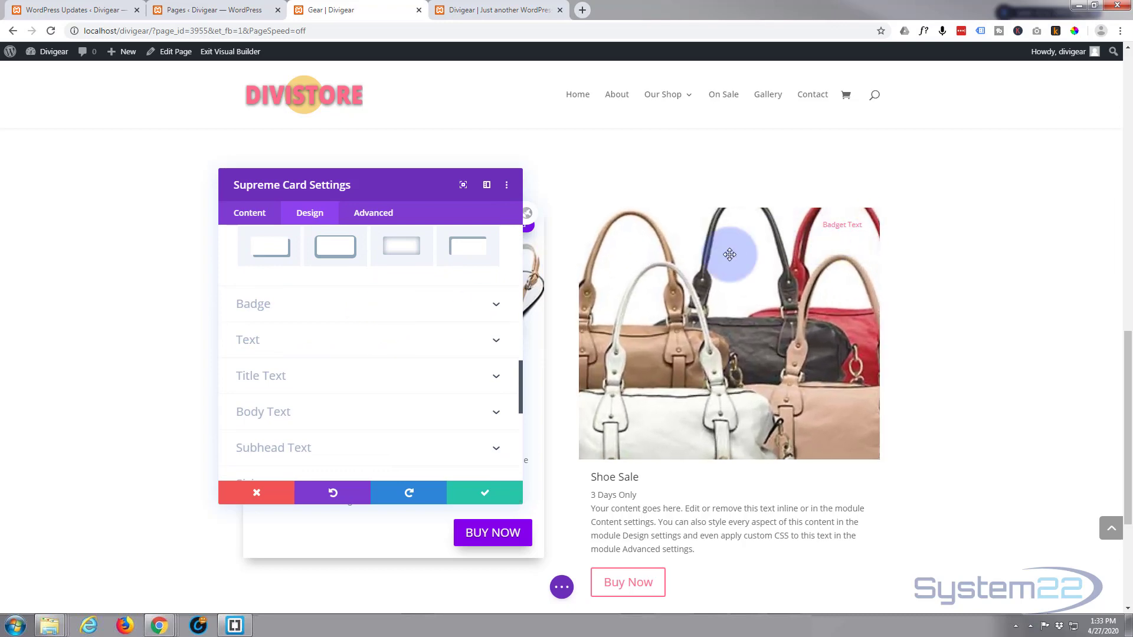
Give the card's badge a purple #8300e9 background and white text.
left_click(350, 312)
scroll(349, 342, "down", 1)
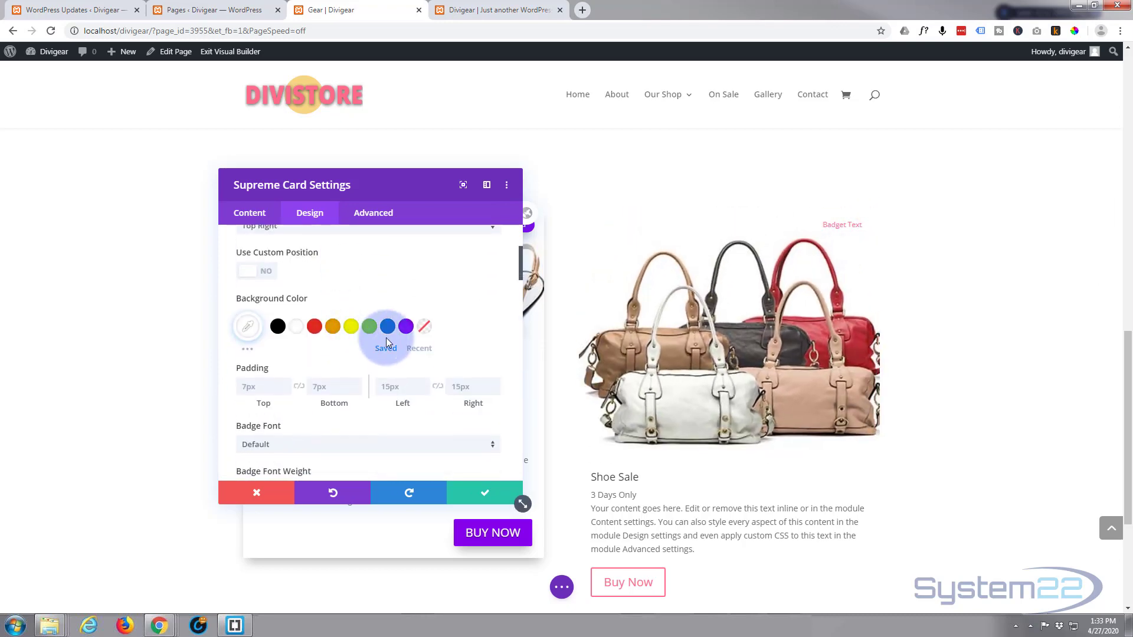
left_click(406, 327)
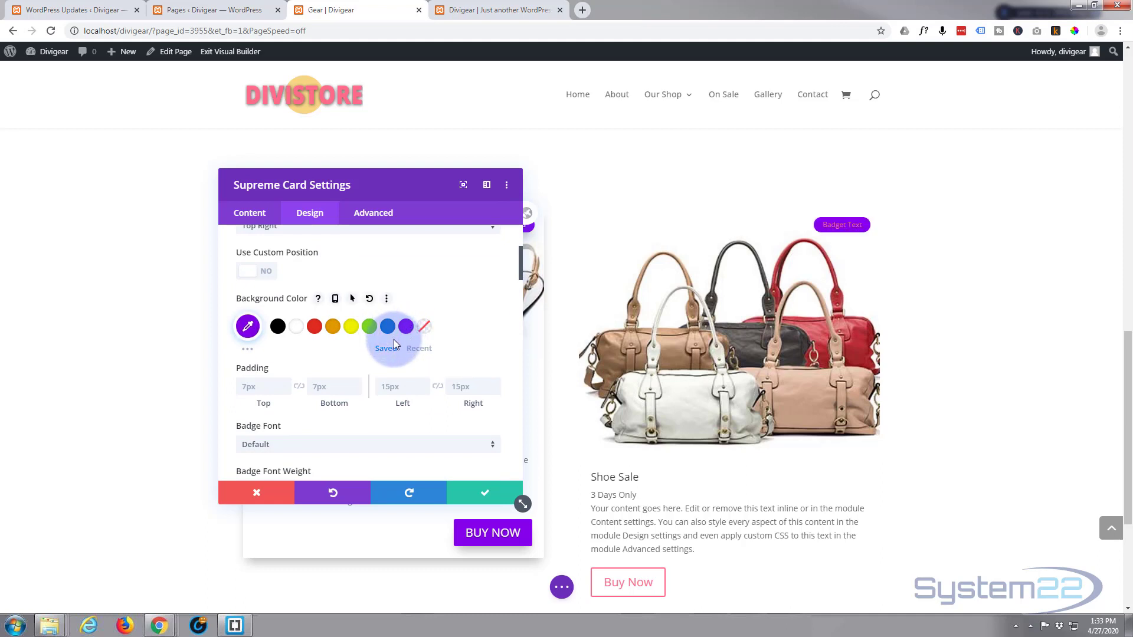
scroll(394, 344, "down", 1)
scroll(367, 384, "down", 2)
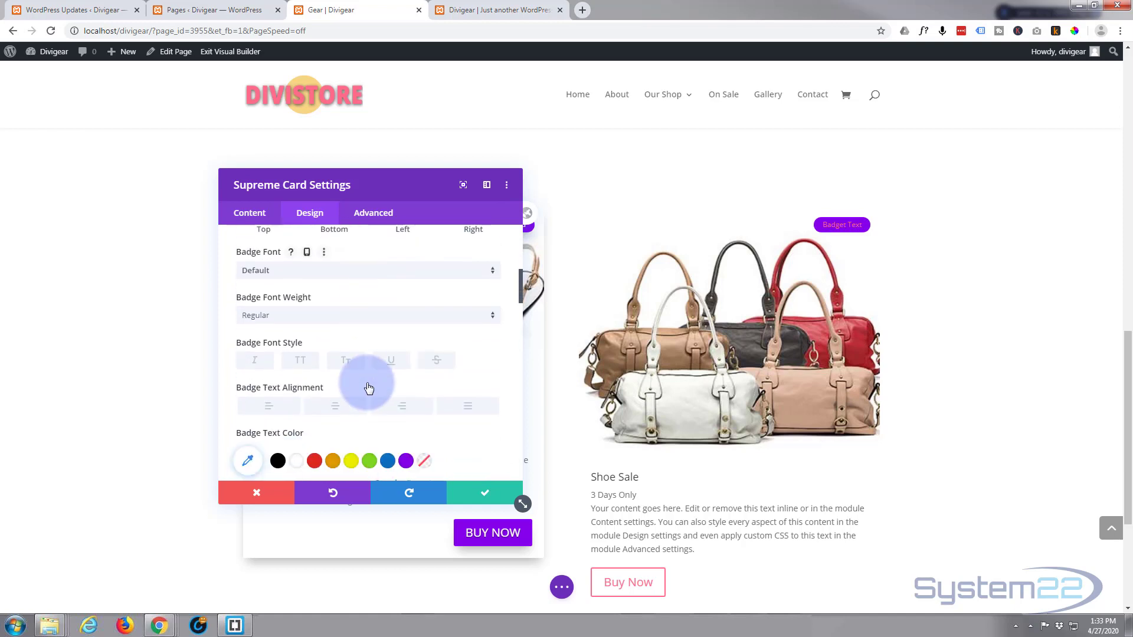
left_click(298, 459)
scroll(321, 434, "up", 4)
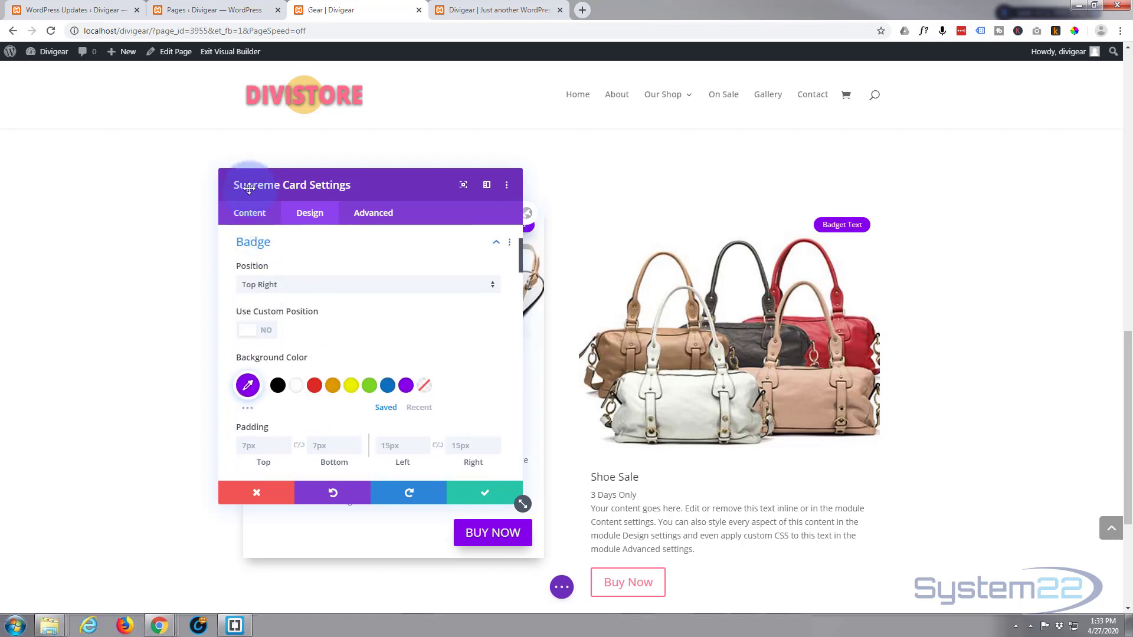
Replace the placeholder in the Image & Badge Badge Text field with 'Sale On Now'.
left_click(259, 217)
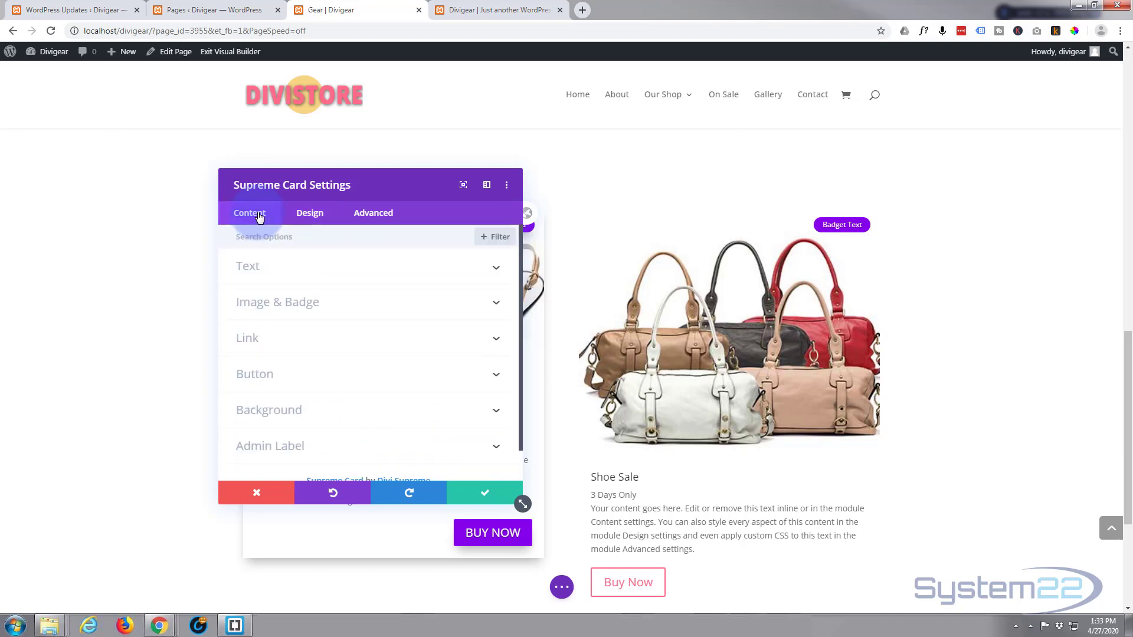
left_click(341, 298)
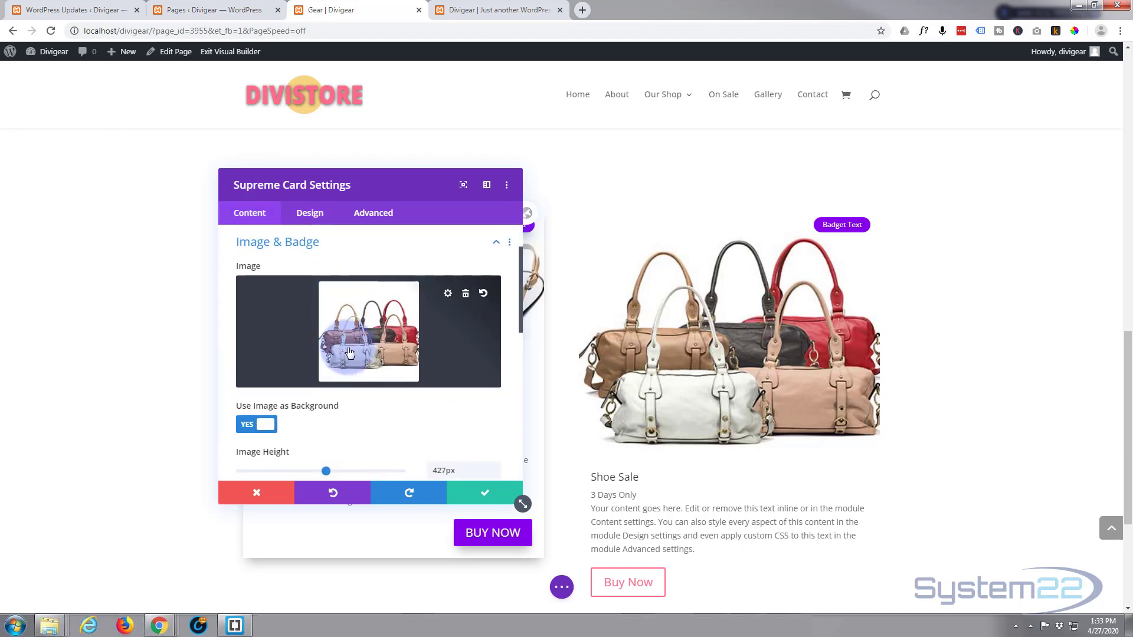
scroll(350, 352, "down", 8)
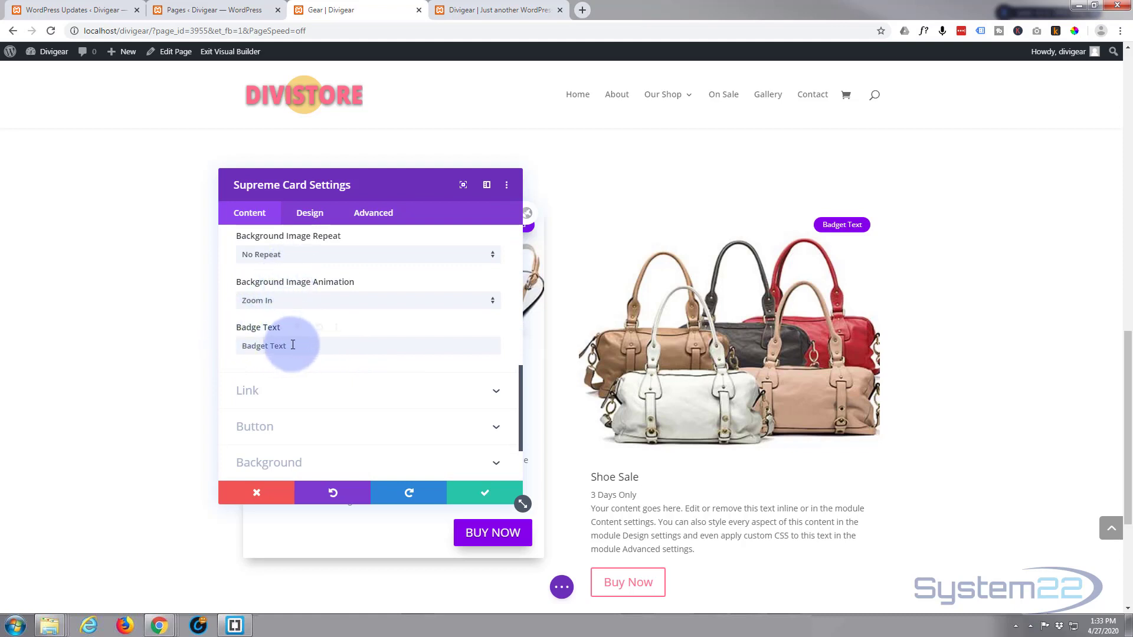
left_click_drag(291, 344, 239, 344)
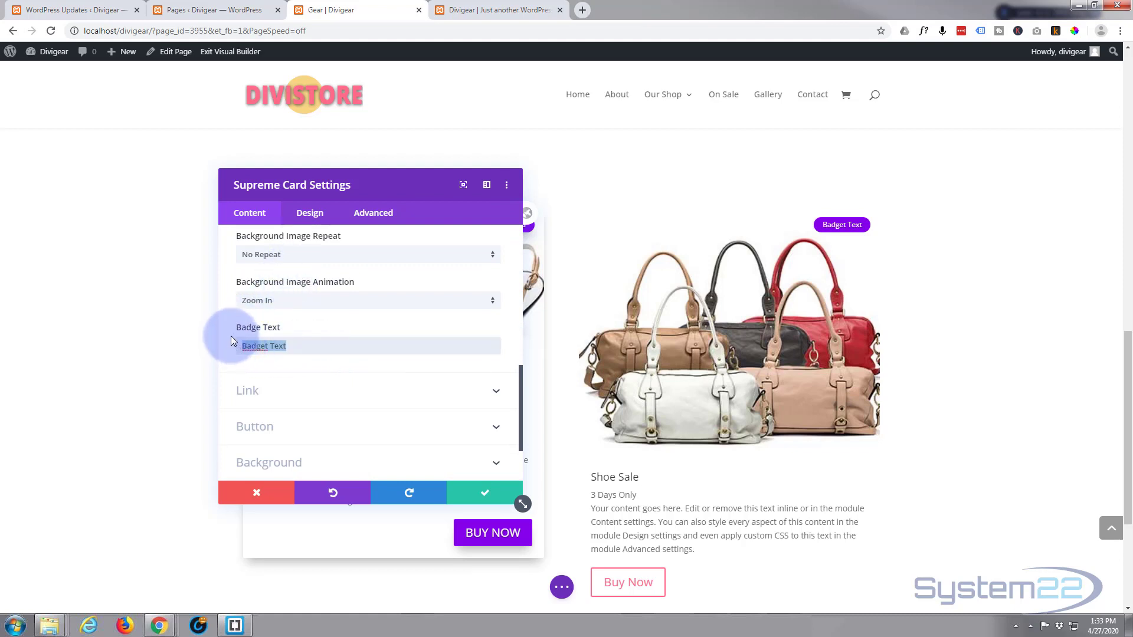
type("Sale On Now")
left_click(312, 214)
Try custom positioning for the Sale On Now badge, then restore its default top-right spot.
left_click(379, 344)
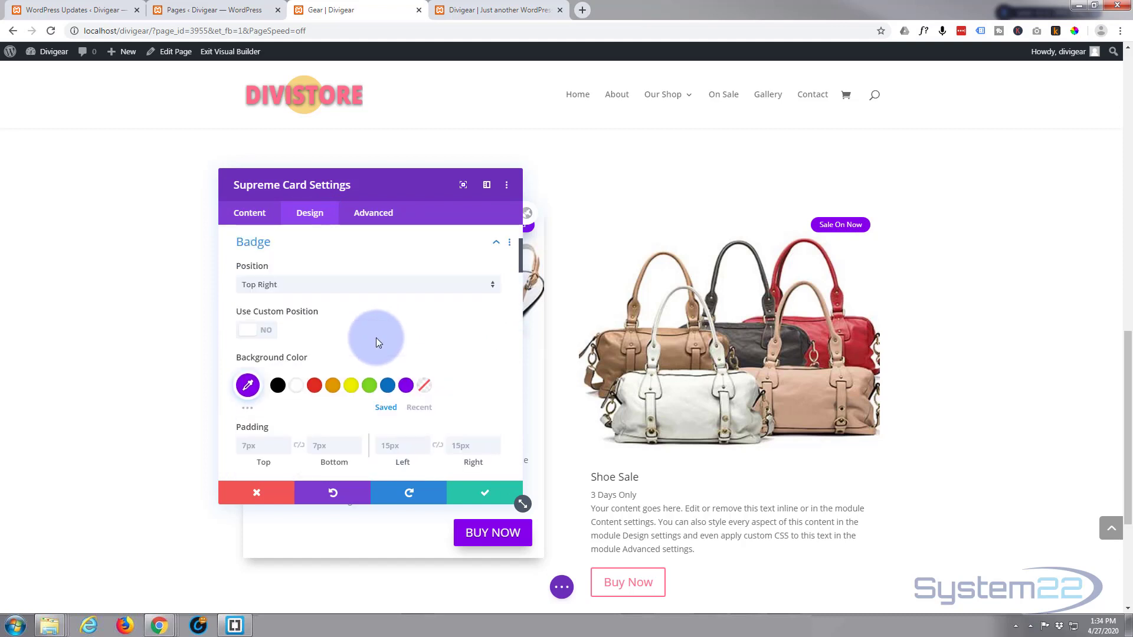
scroll(375, 334, "down", 1)
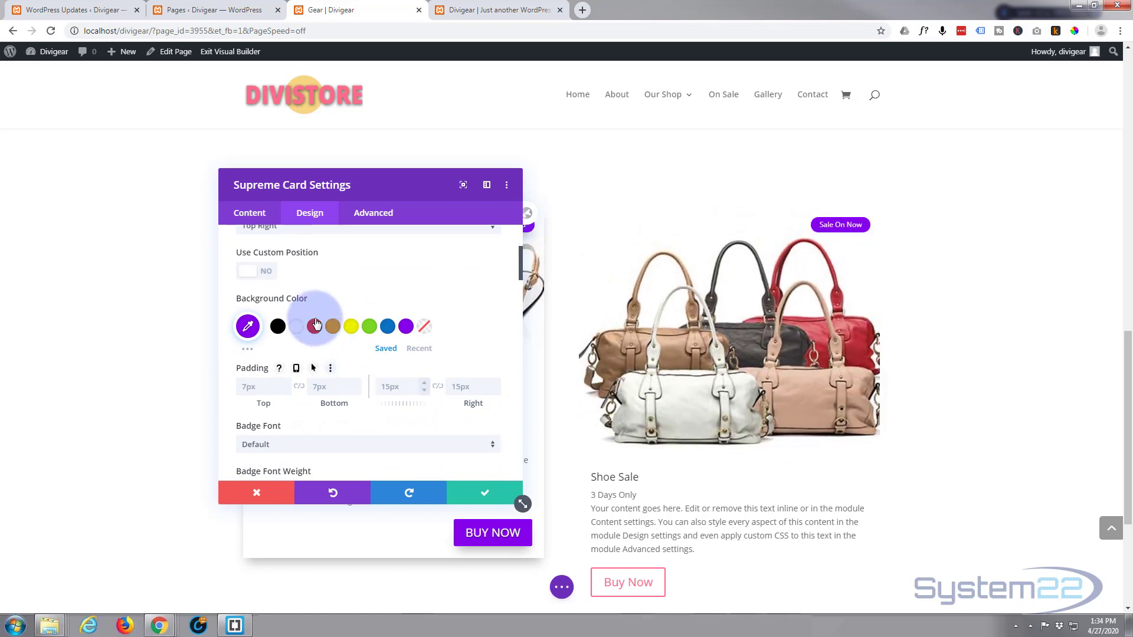
left_click(273, 278)
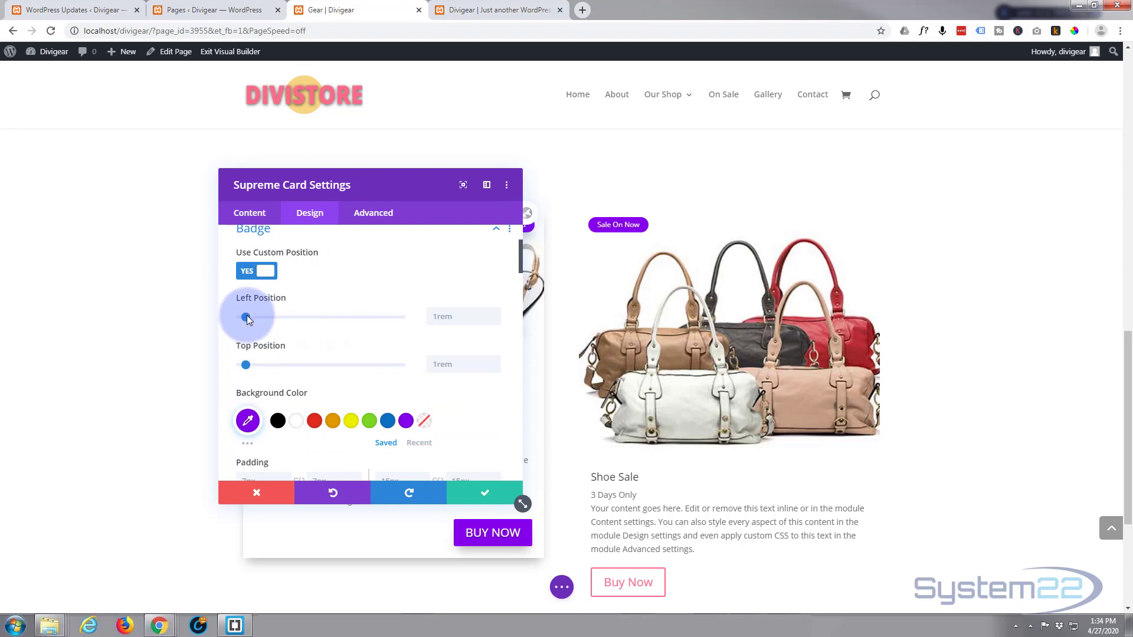
mouse_move(247, 316)
left_mouse_down()
mouse_move(331, 323)
mouse_move(233, 314)
left_mouse_up()
left_click(258, 271)
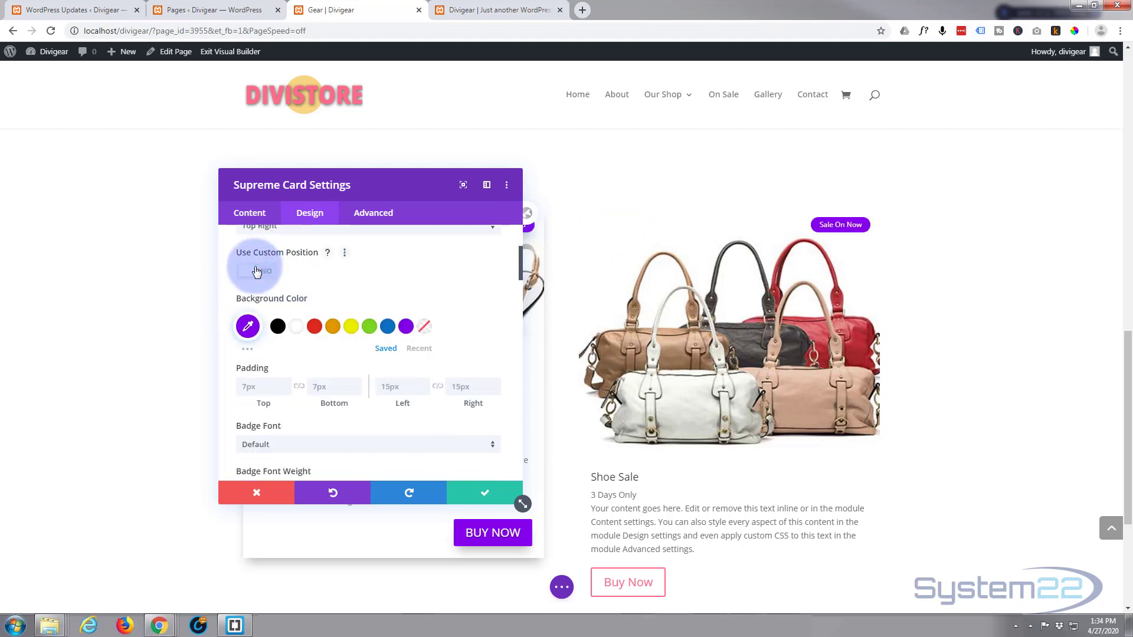
Give the badge text the second Badge Text Shadow preset.
scroll(356, 286, "down", 2)
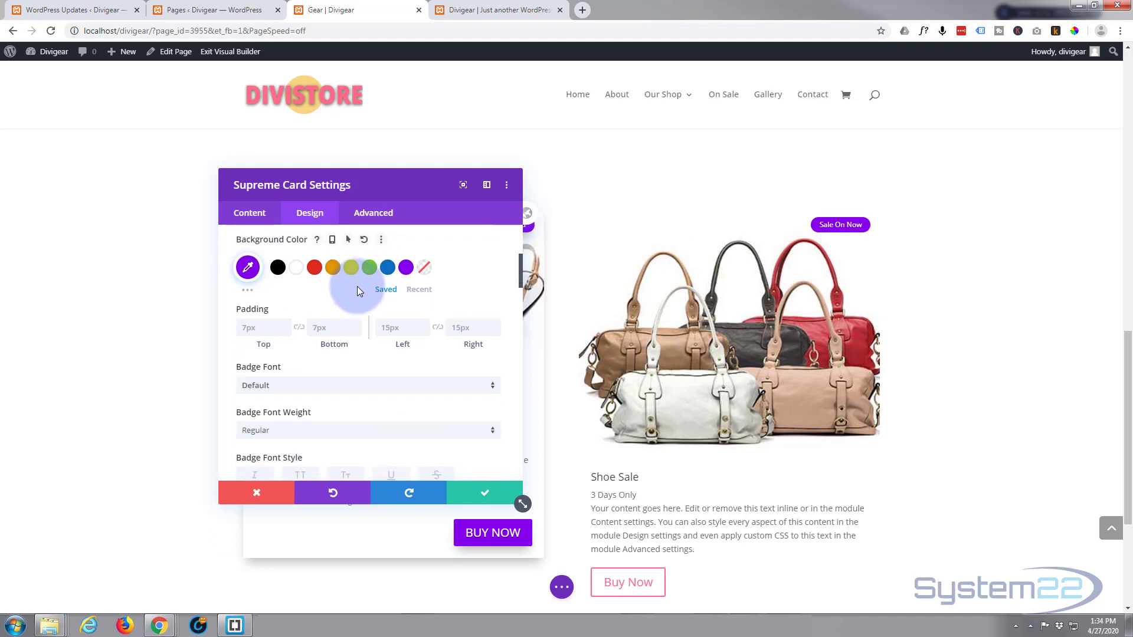
scroll(356, 286, "down", 2)
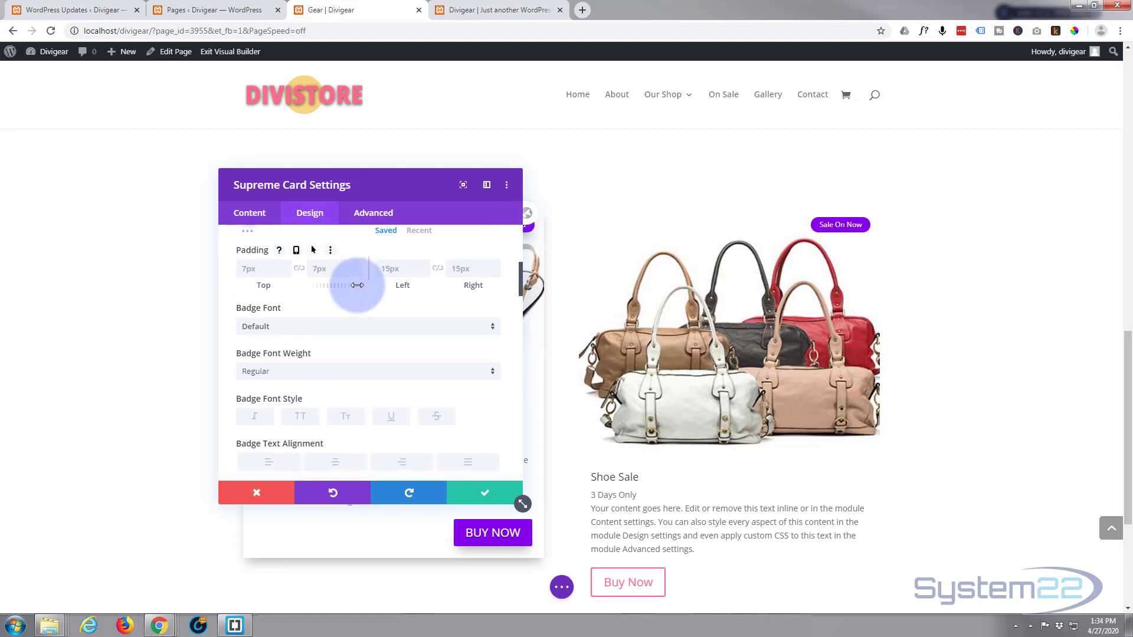
scroll(357, 285, "down", 2)
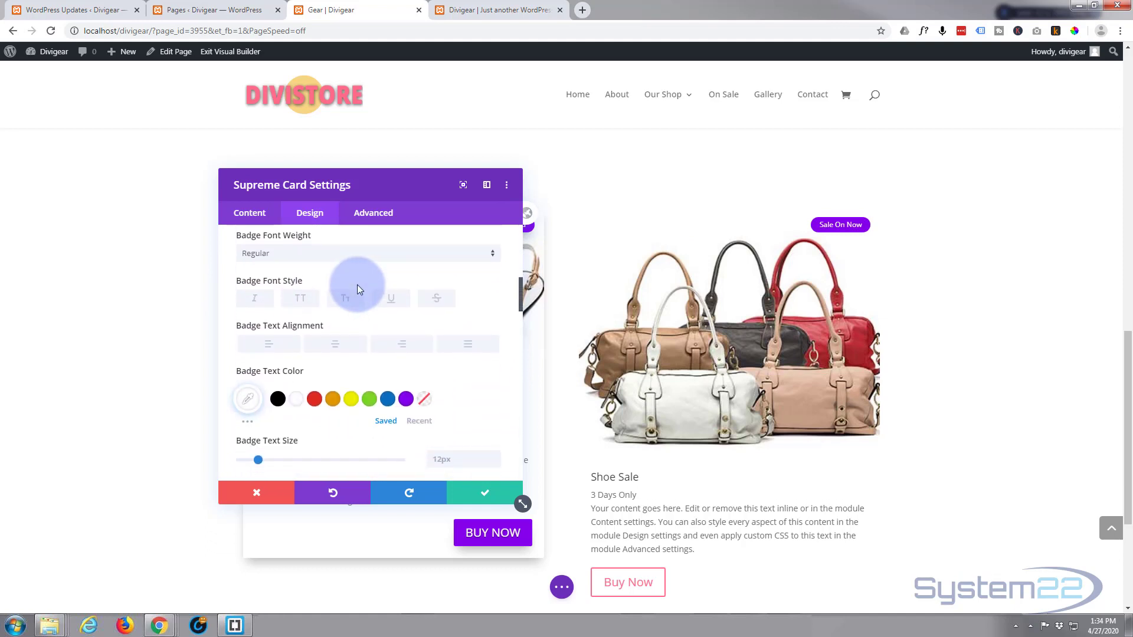
scroll(356, 284, "down", 5)
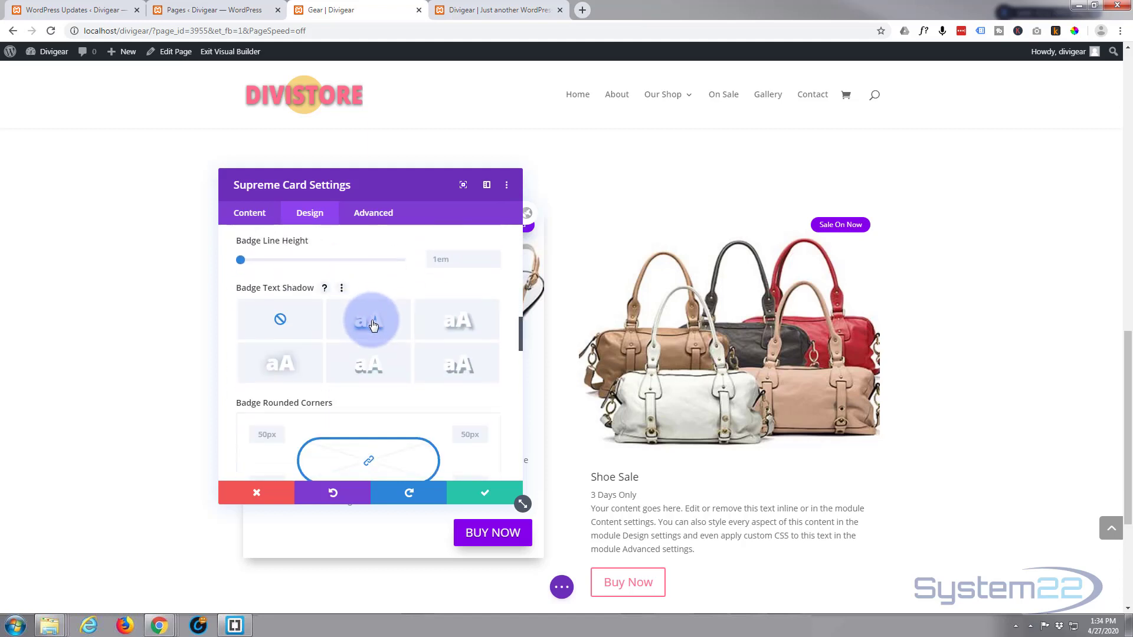
left_click(372, 325)
Apply the third Badge Box Shadow preset (12px vertical, 18px blur, -6px spread) to the badge.
scroll(370, 313, "down", 3)
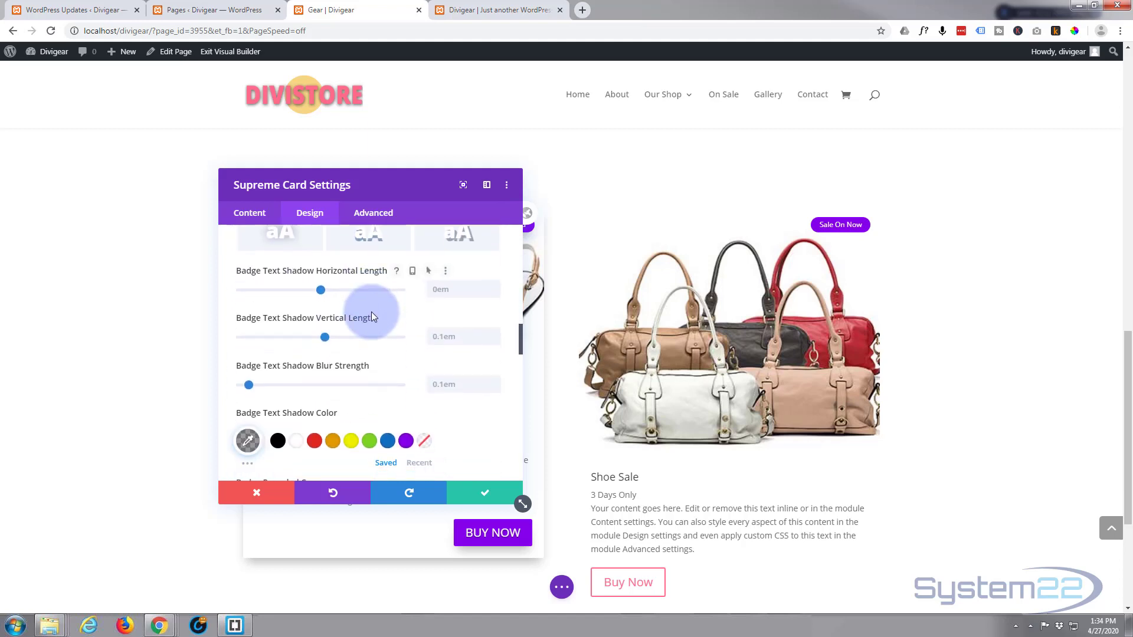
scroll(371, 315, "down", 7)
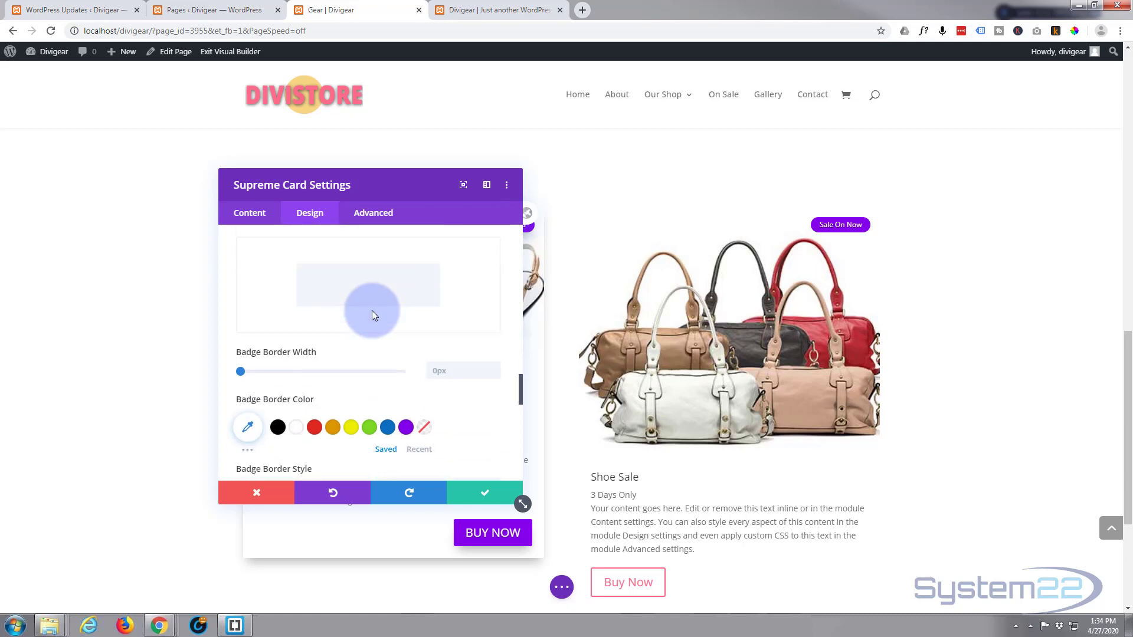
scroll(372, 313, "down", 5)
left_click(400, 330)
scroll(350, 314, "down", 2)
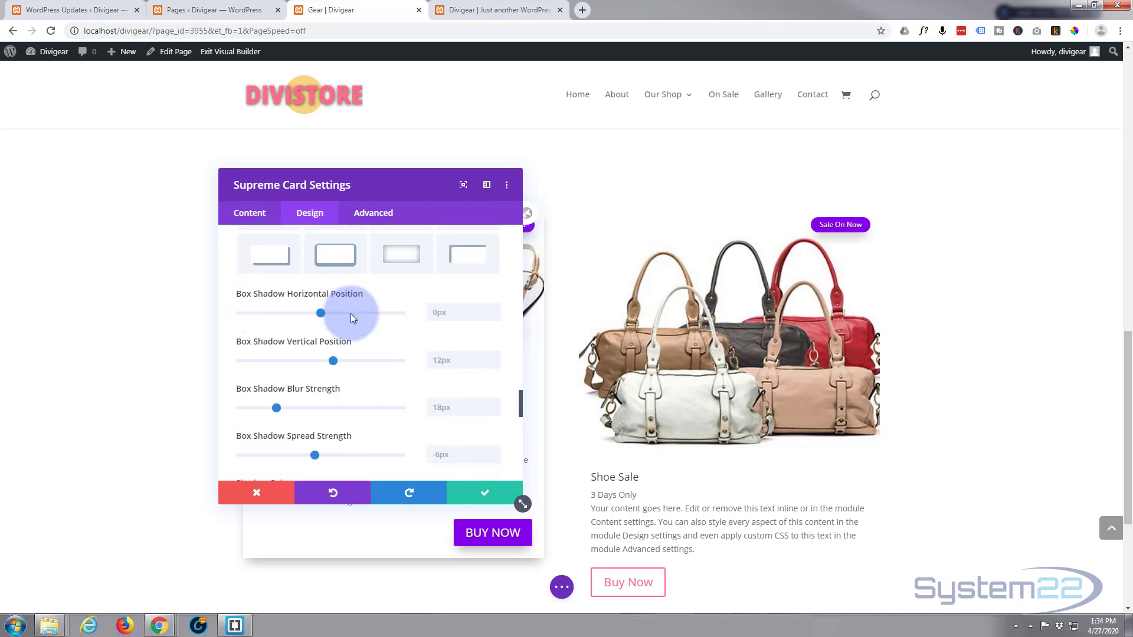
scroll(350, 317, "down", 4)
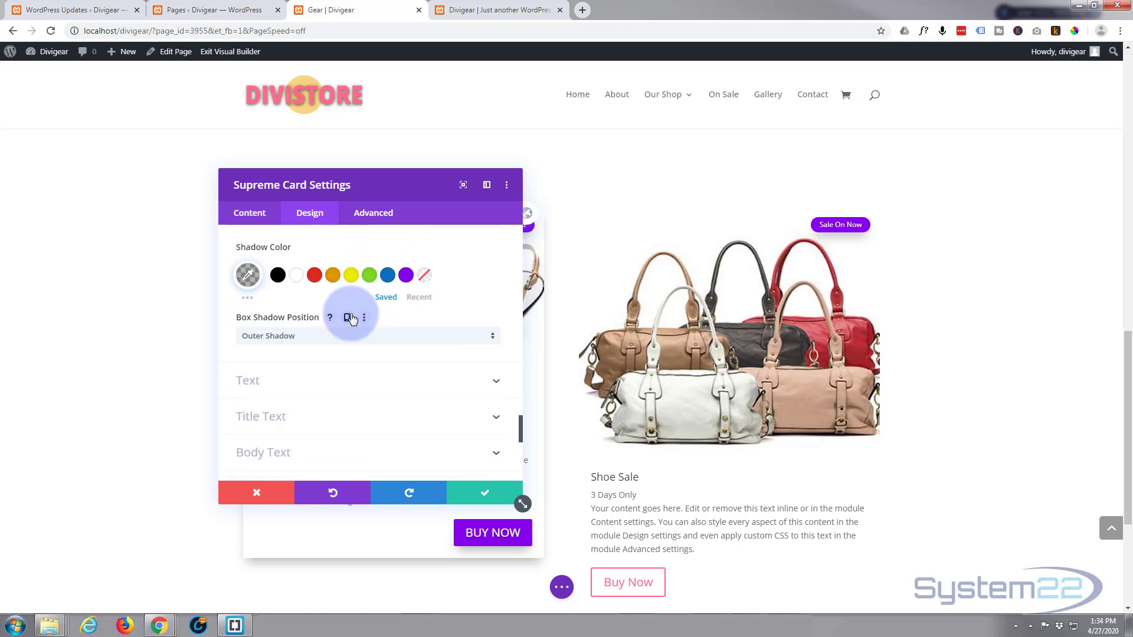
scroll(351, 317, "down", 1)
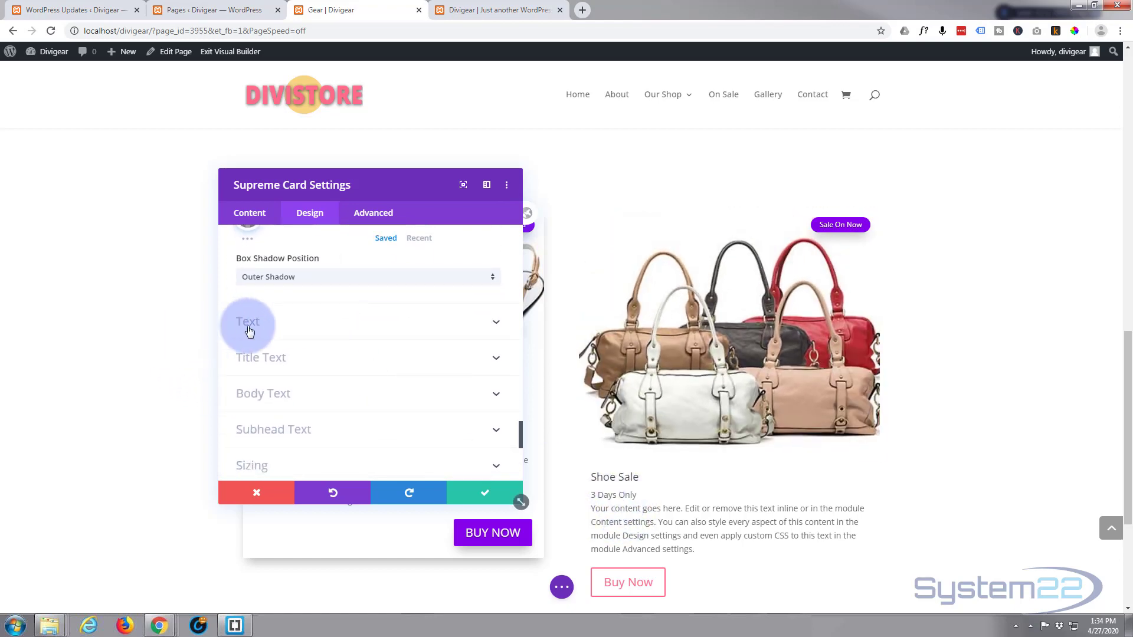
Style the card title in purple with the TT uppercase style so it reads SHOE SALE.
left_click(318, 353)
scroll(337, 329, "up", 1)
scroll(337, 329, "up", 2)
scroll(341, 329, "down", 4)
scroll(344, 329, "down", 2)
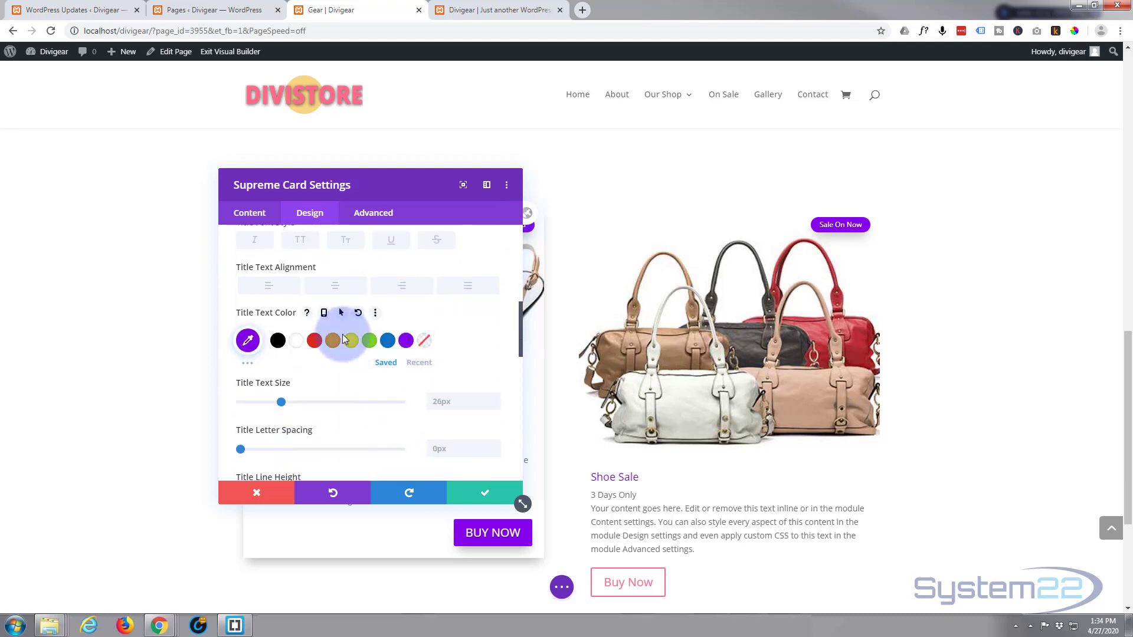
scroll(341, 333, "up", 2)
left_click(301, 358)
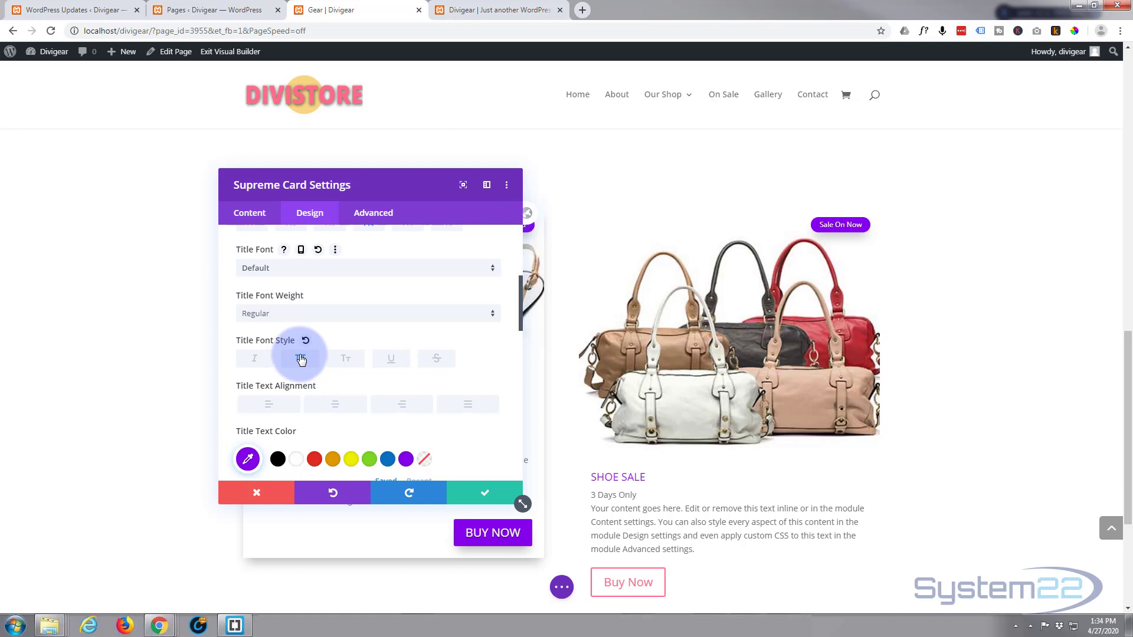
scroll(267, 352, "down", 4)
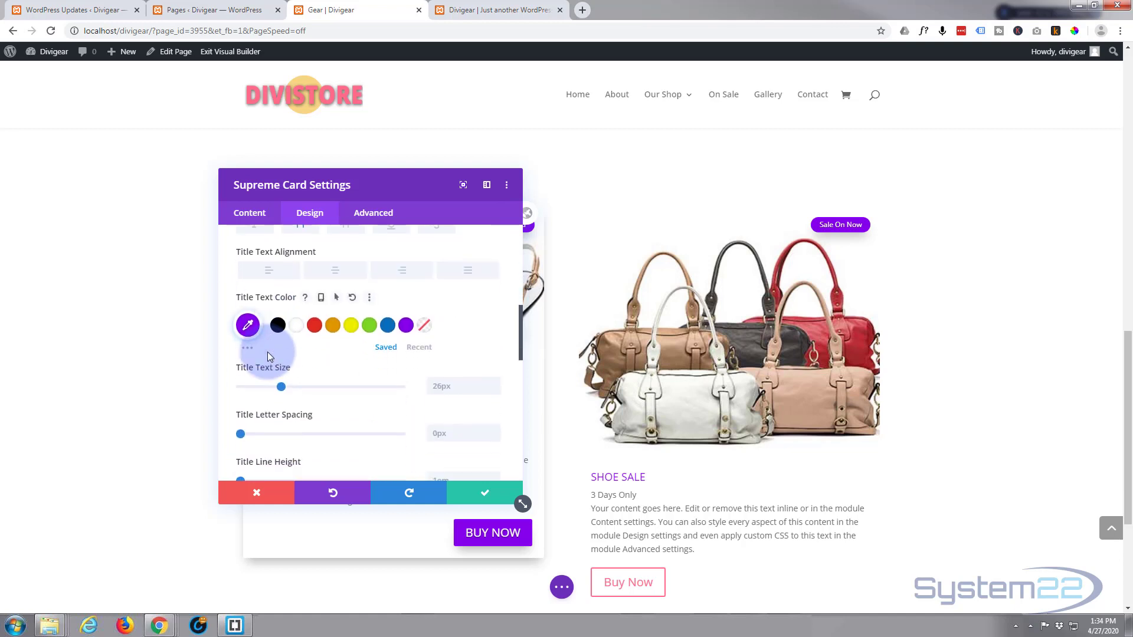
scroll(267, 357, "down", 2)
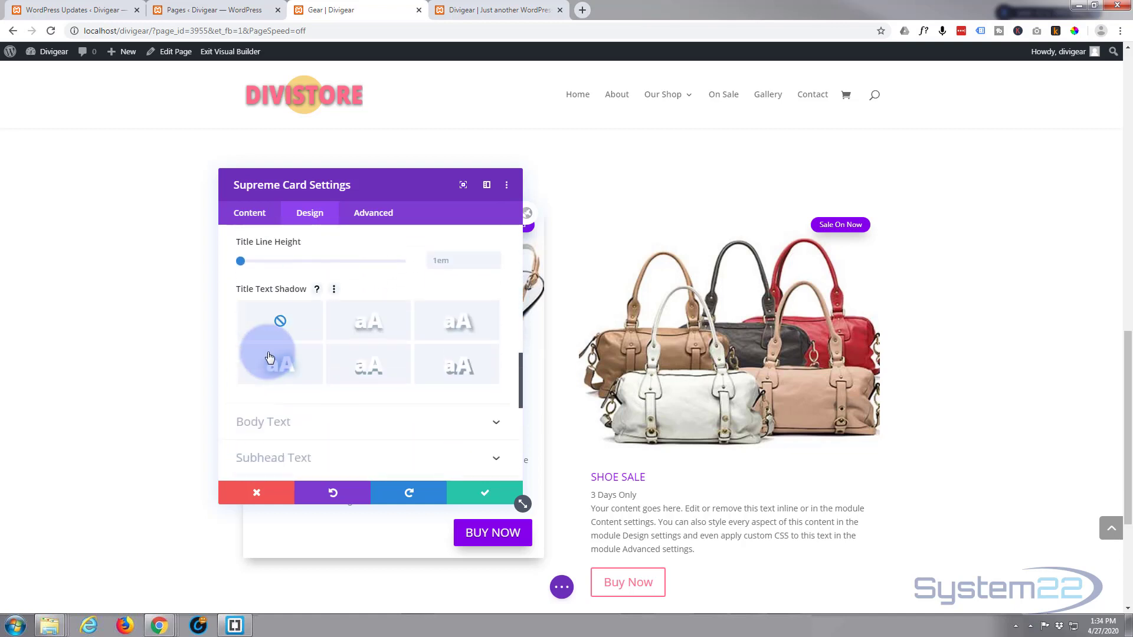
scroll(268, 356, "down", 2)
scroll(309, 354, "down", 1)
Try centring the Buy Now button, then keep it right-aligned.
left_click(311, 353)
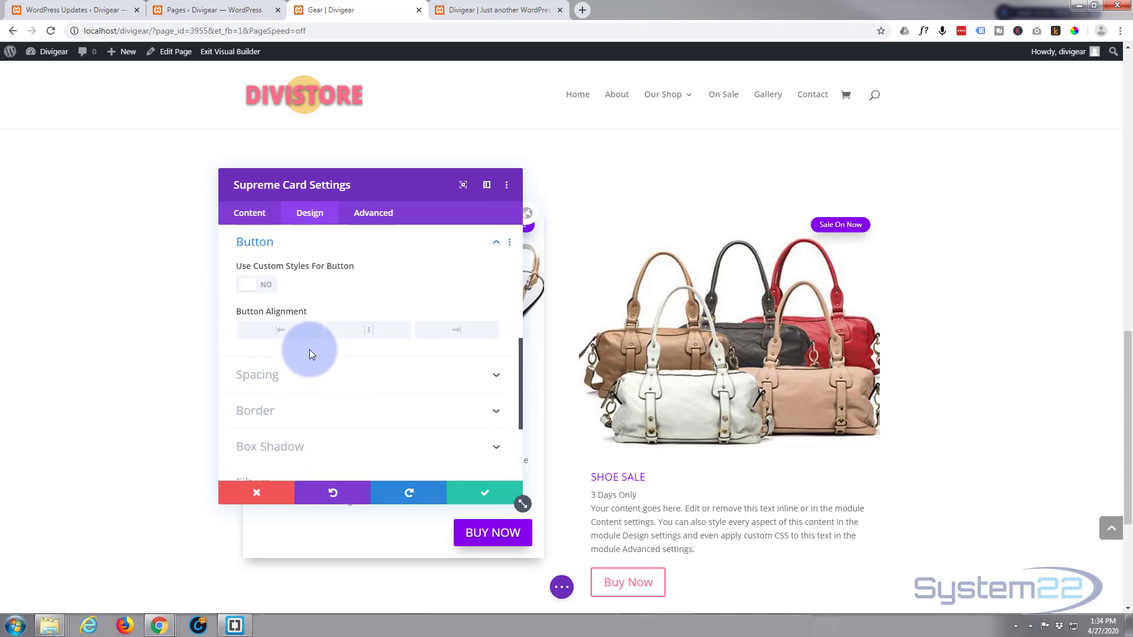
left_click(458, 331)
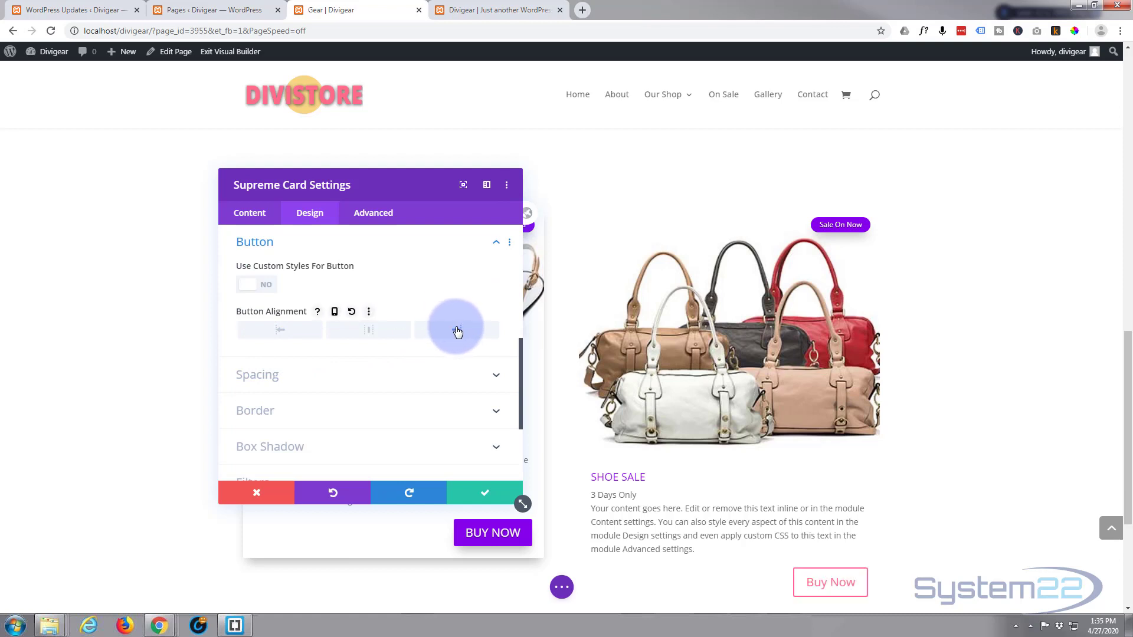
left_click(374, 329)
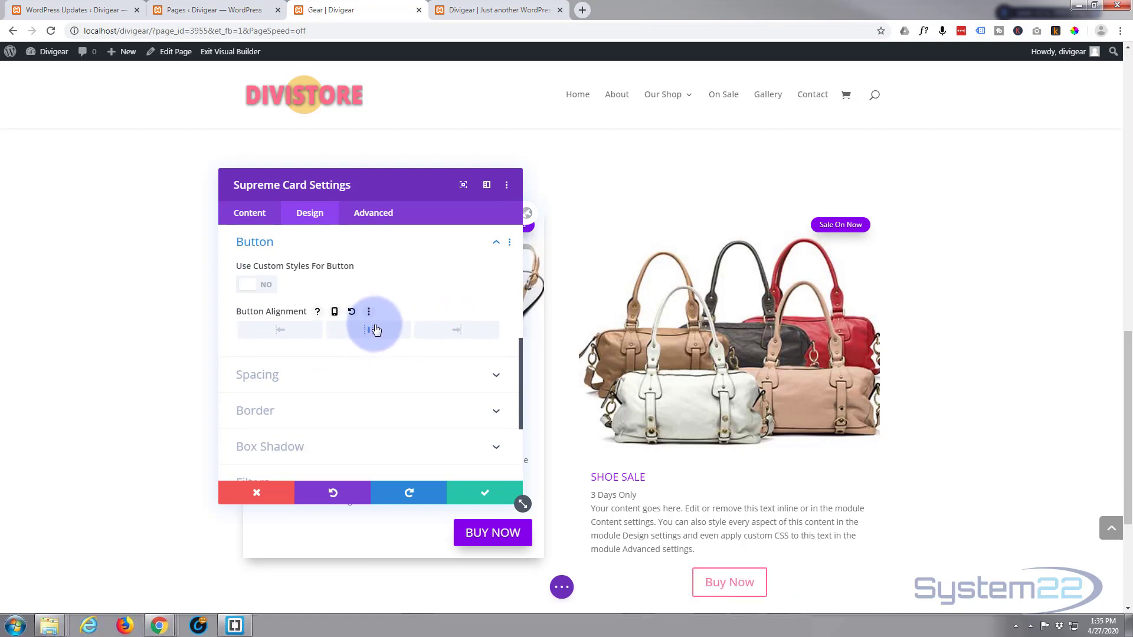
left_click(458, 334)
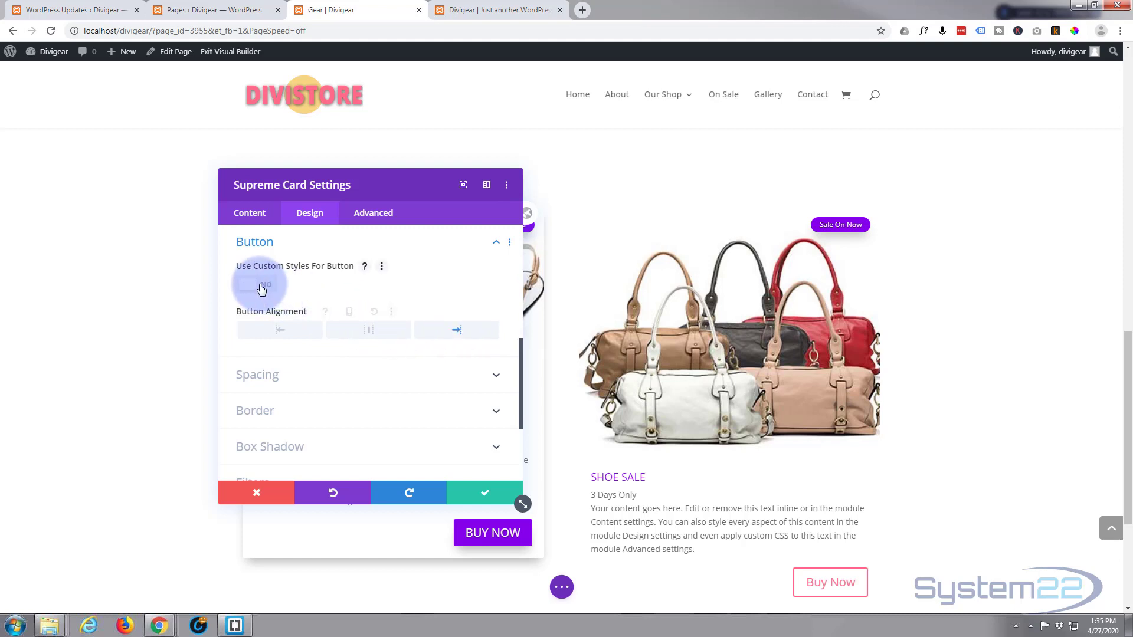
Enable custom button styles with white text and a purple background.
left_click(264, 287)
scroll(329, 316, "down", 1)
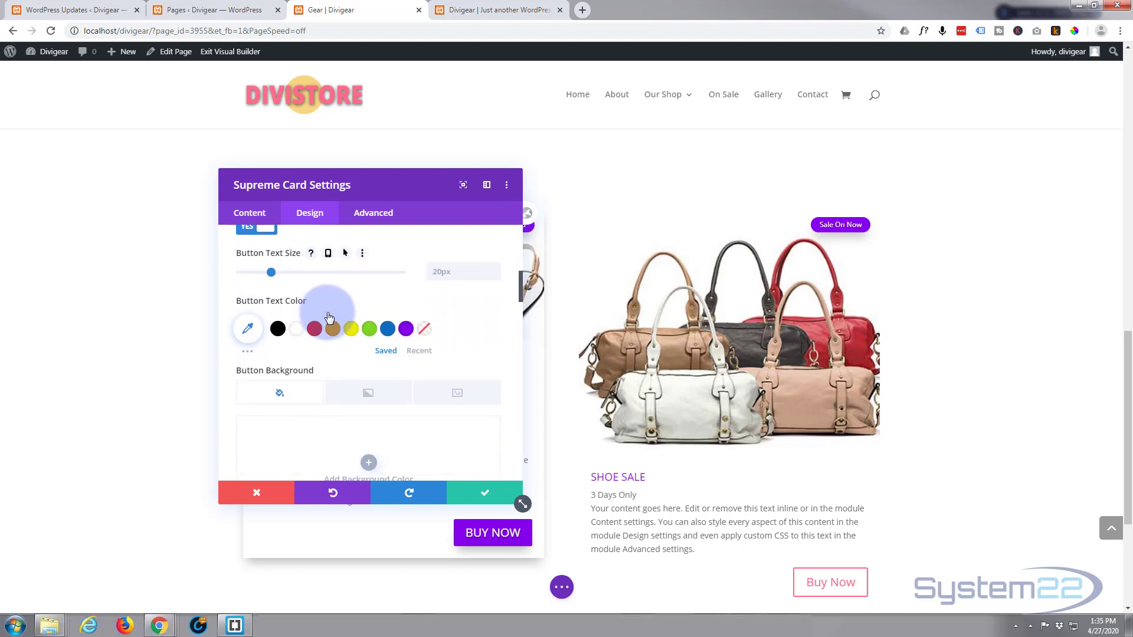
left_click(295, 332)
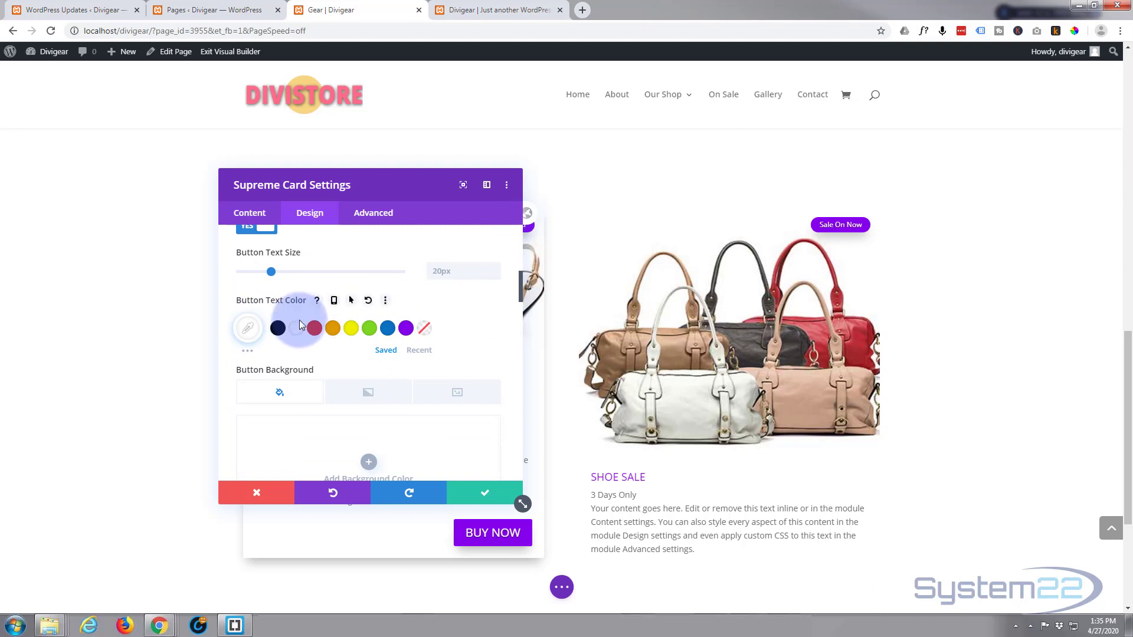
scroll(299, 320, "down", 1)
scroll(299, 320, "down", 2)
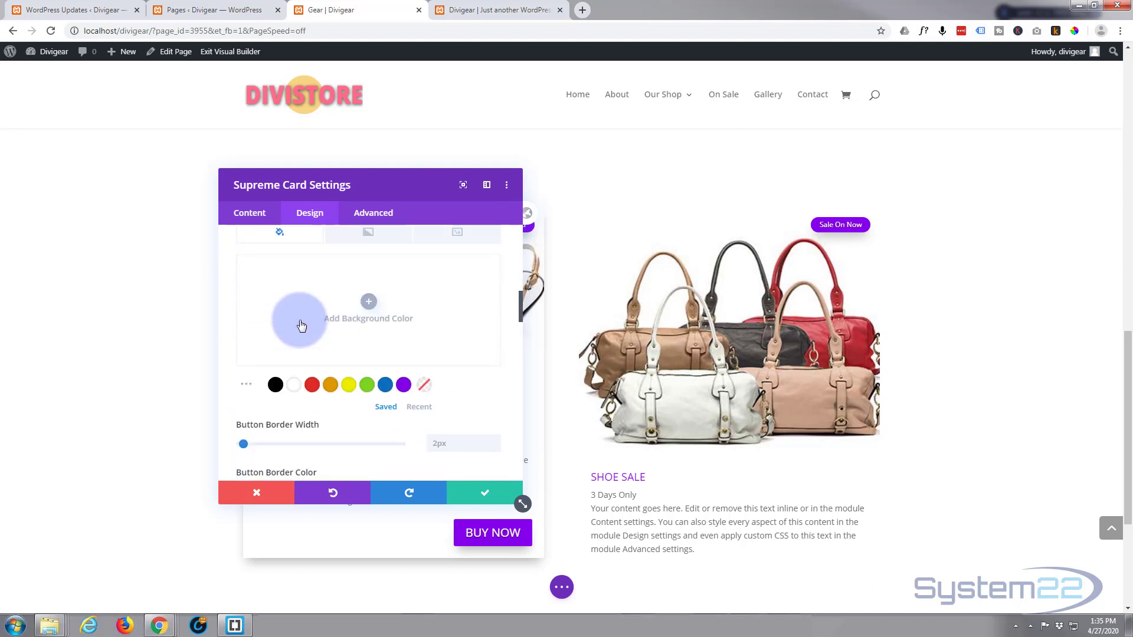
scroll(256, 278, "up", 1)
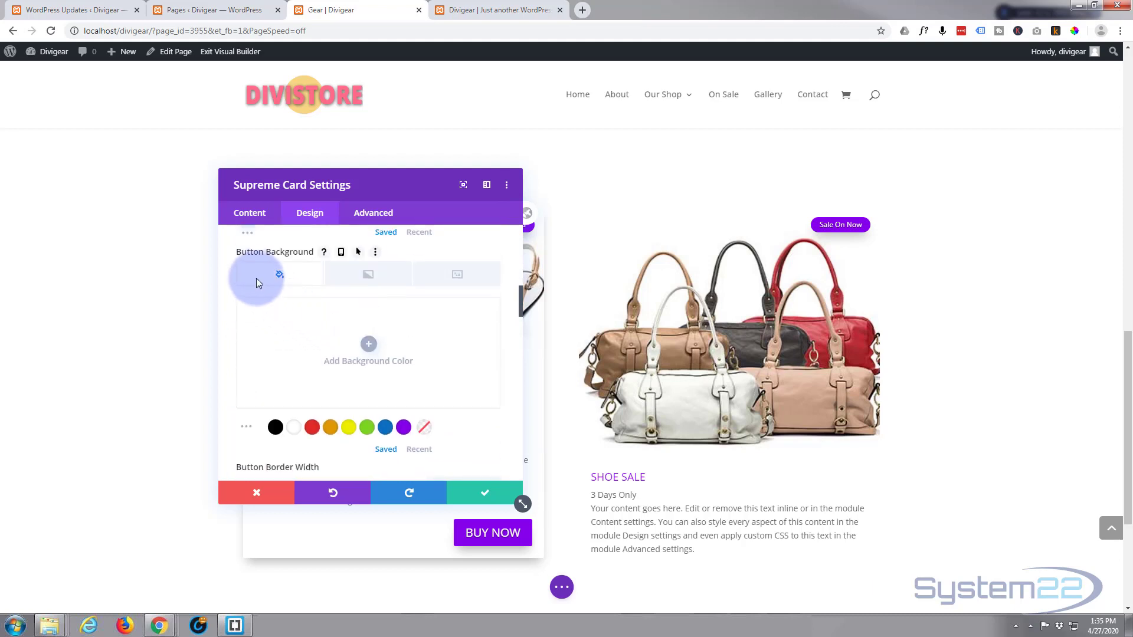
left_click(404, 427)
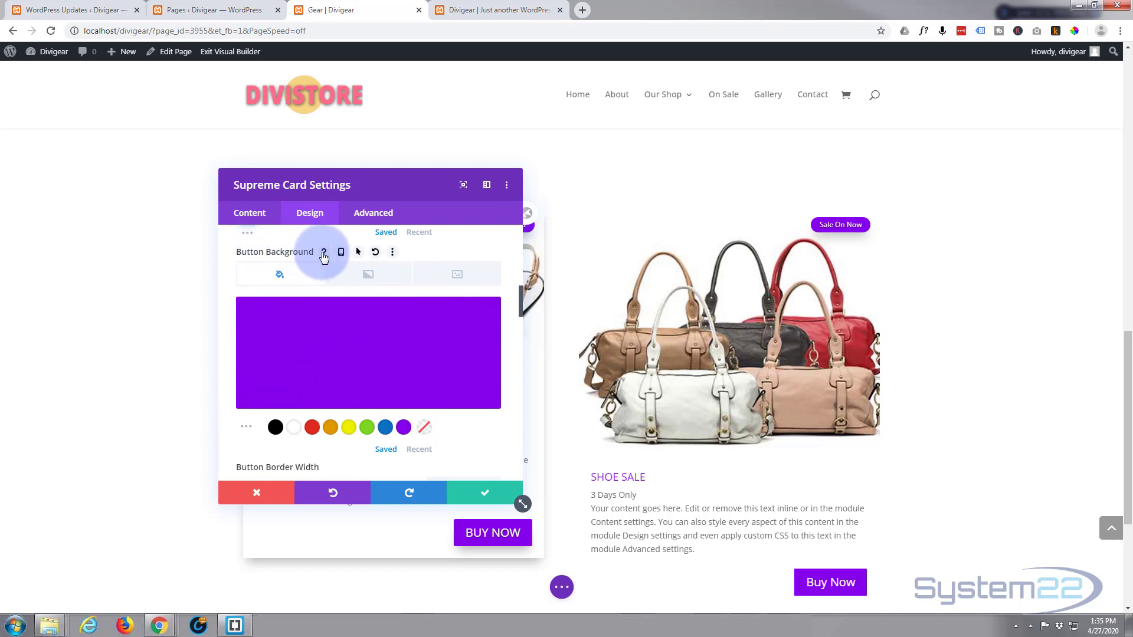
Make the button background turn red on hover.
left_click(358, 252)
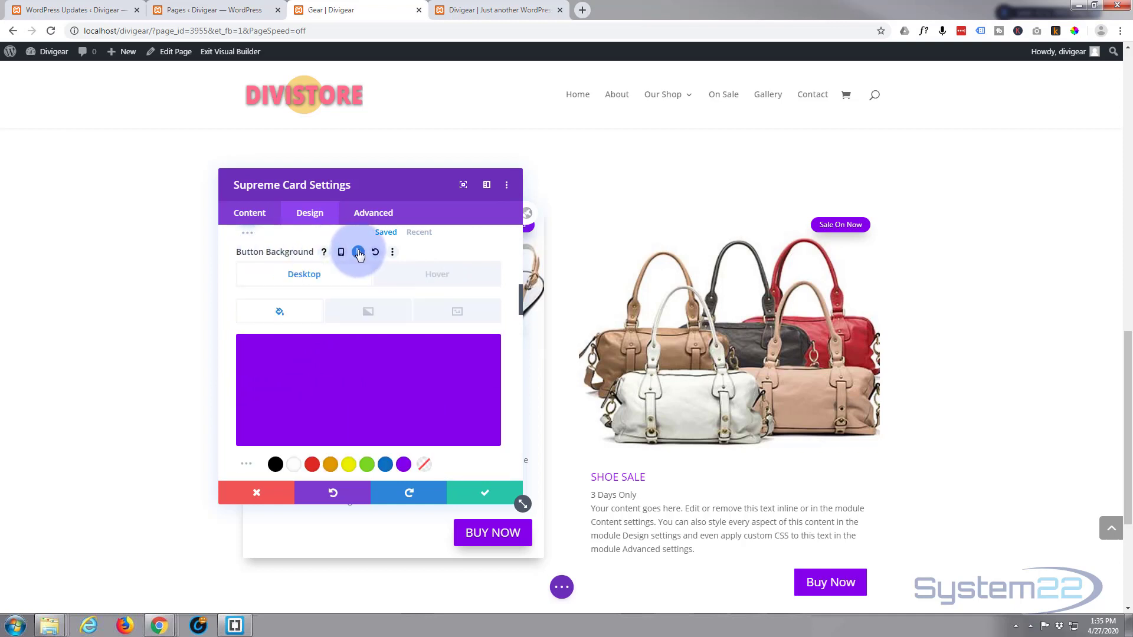
left_click(434, 278)
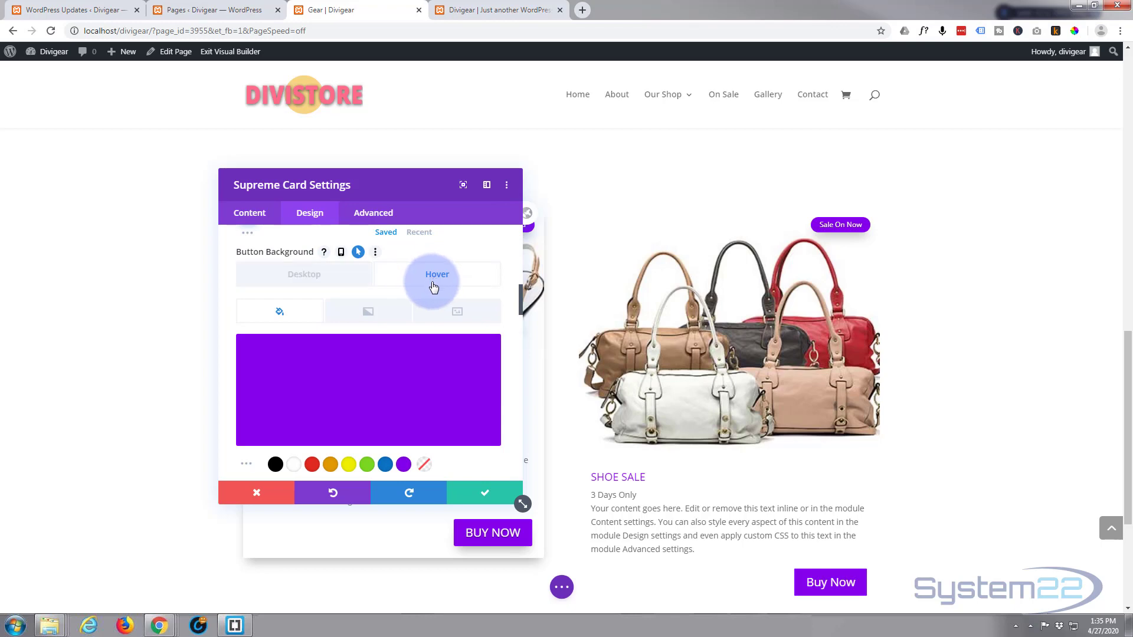
left_click(313, 465)
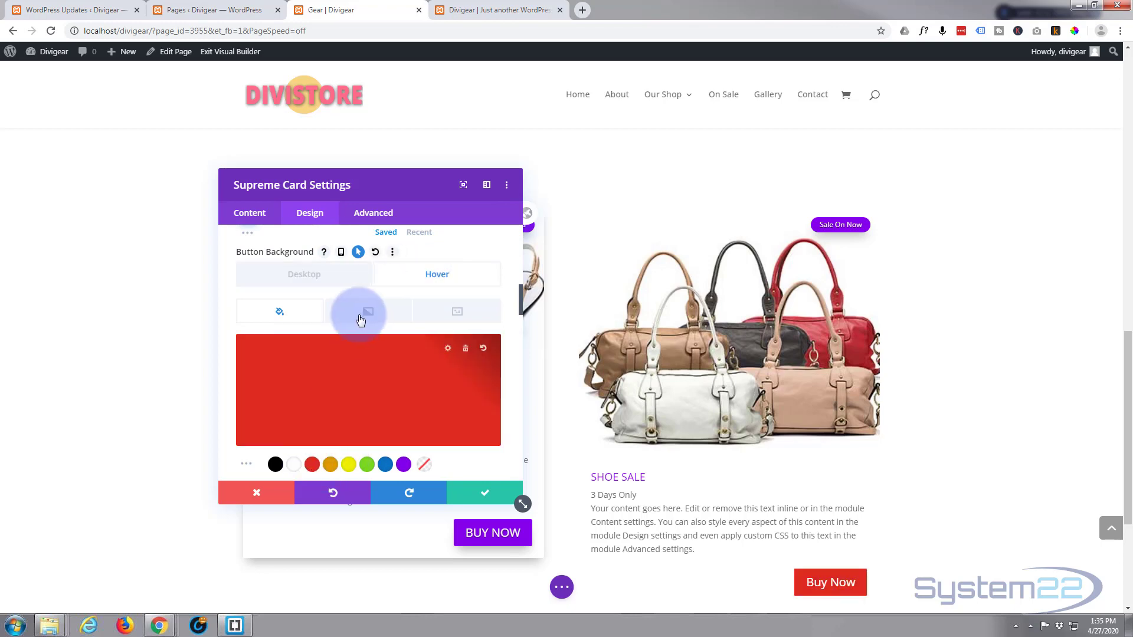
left_click(306, 277)
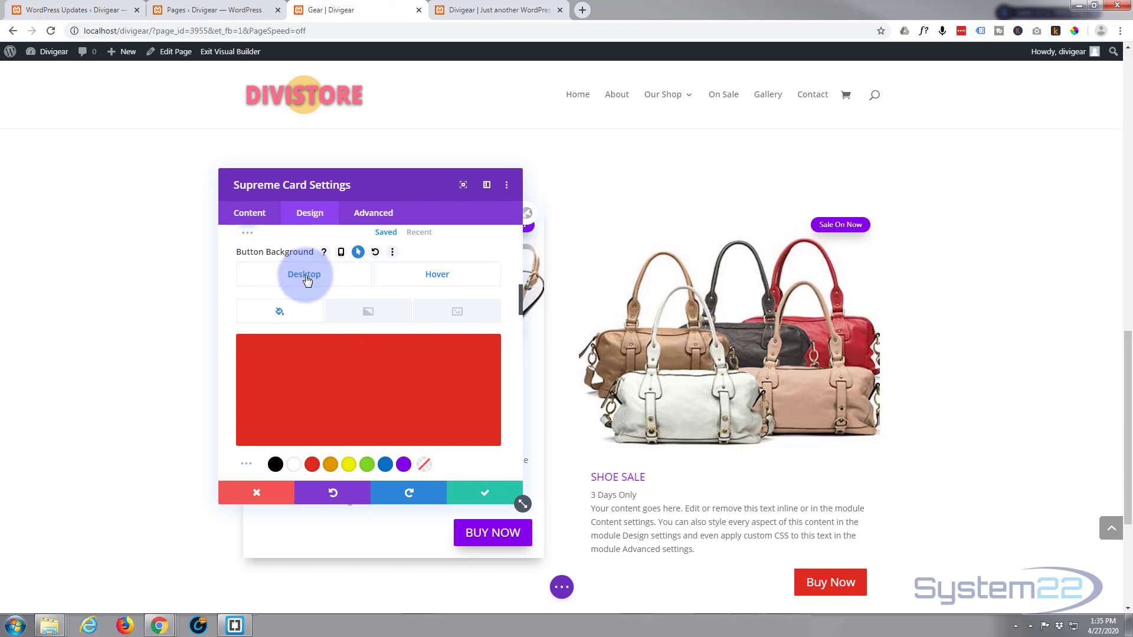
Remove the button's arrow icon and make its text uppercase.
scroll(353, 328, "down", 4)
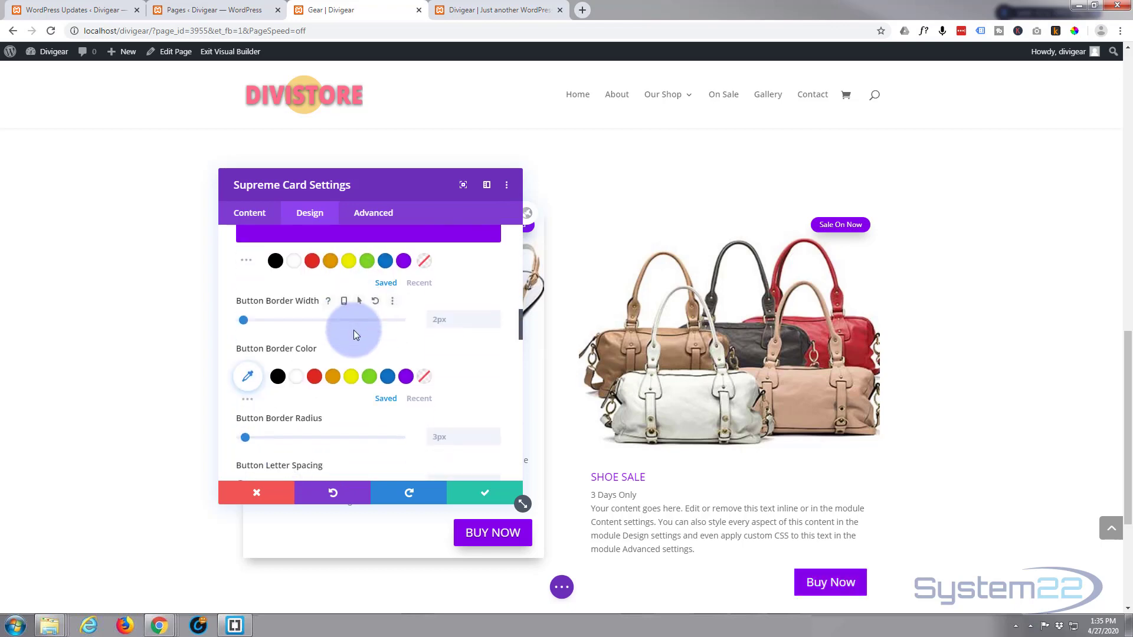
scroll(353, 333, "down", 4)
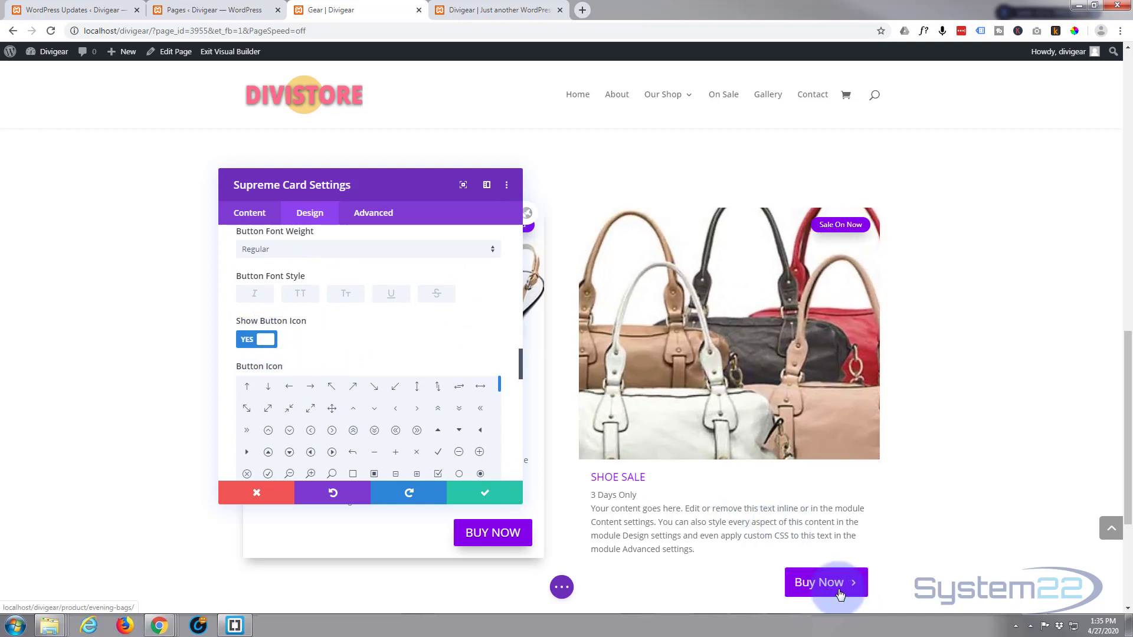
left_click(260, 341)
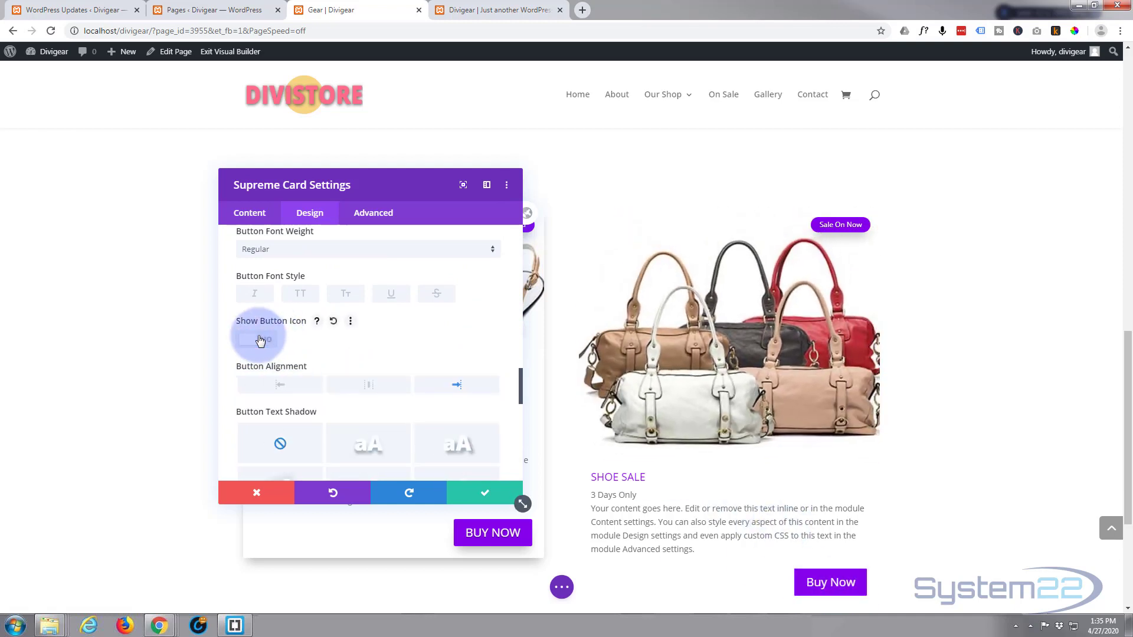
left_click(305, 297)
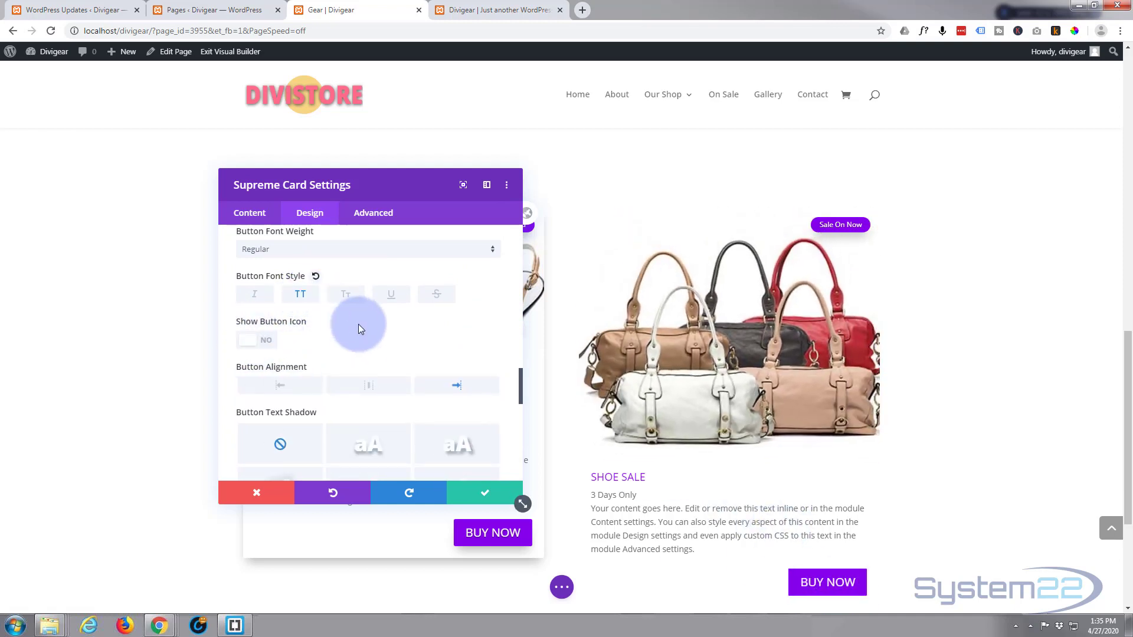
Give the Buy Now button the fourth Button Box Shadow preset, a soft bottom shadow.
scroll(375, 334, "down", 1)
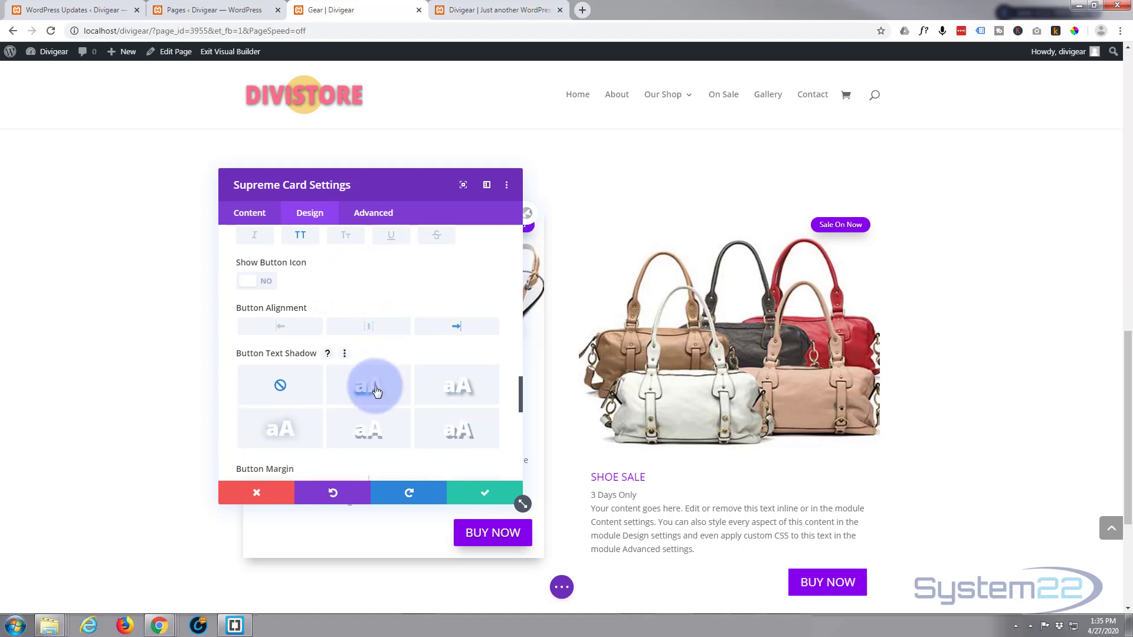
scroll(377, 385, "down", 6)
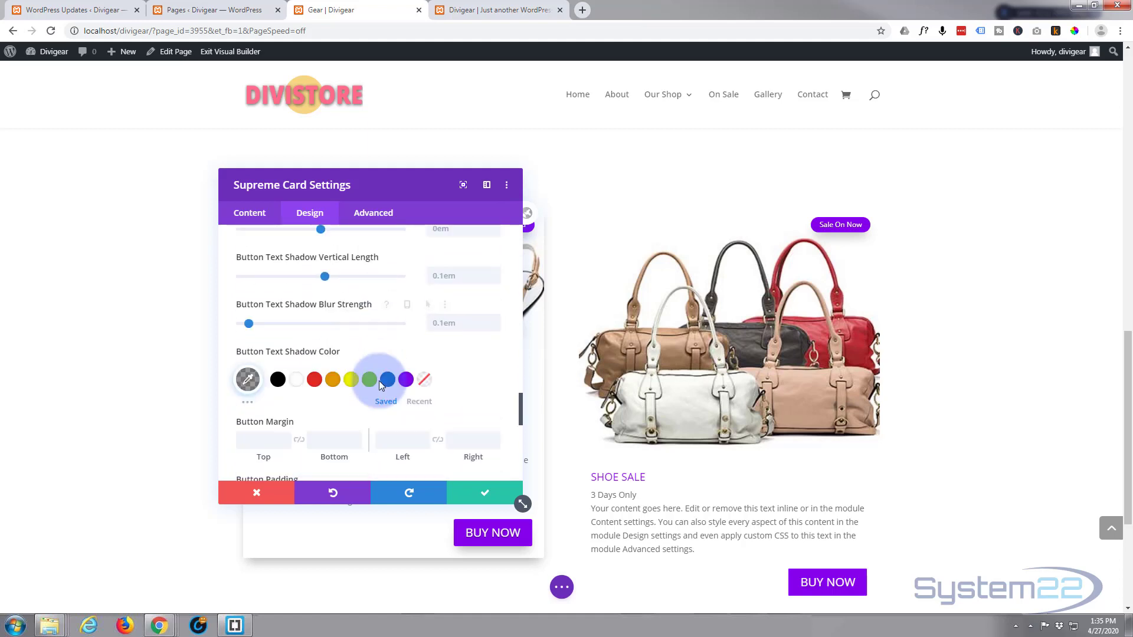
scroll(380, 385, "down", 2)
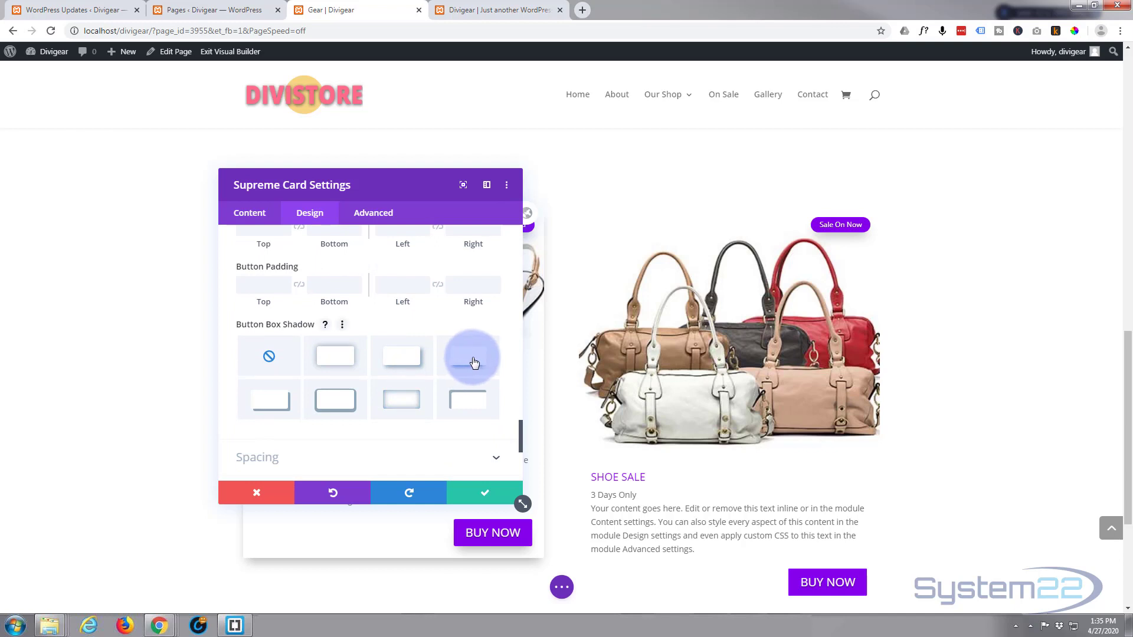
left_click(471, 362)
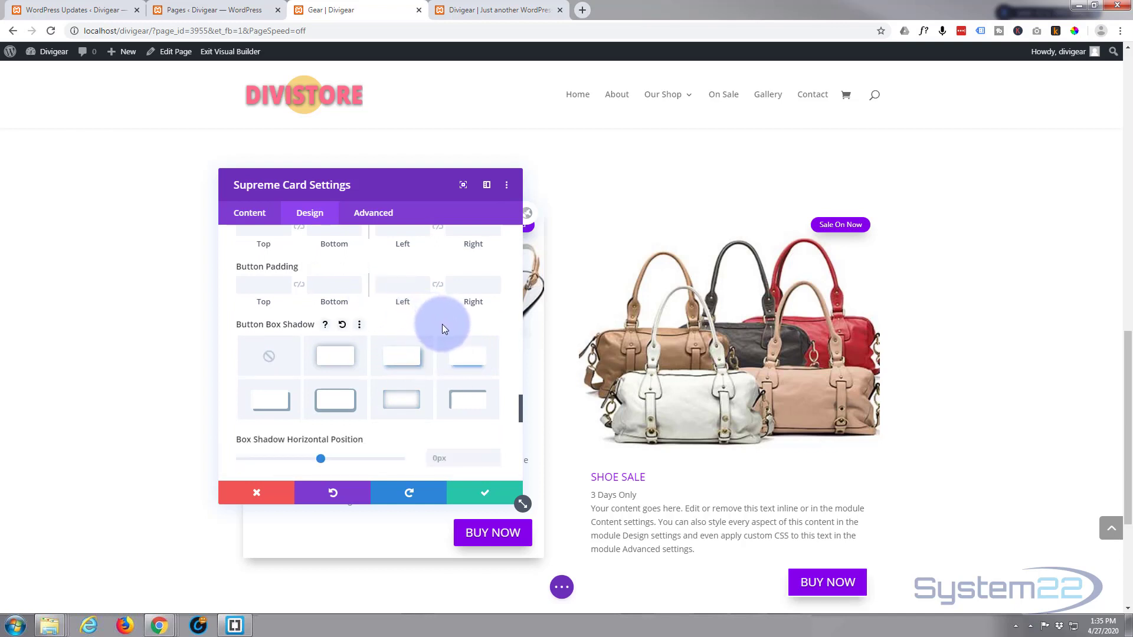
Reduce the Buy Now button's border width to 0px.
scroll(441, 324, "up", 4)
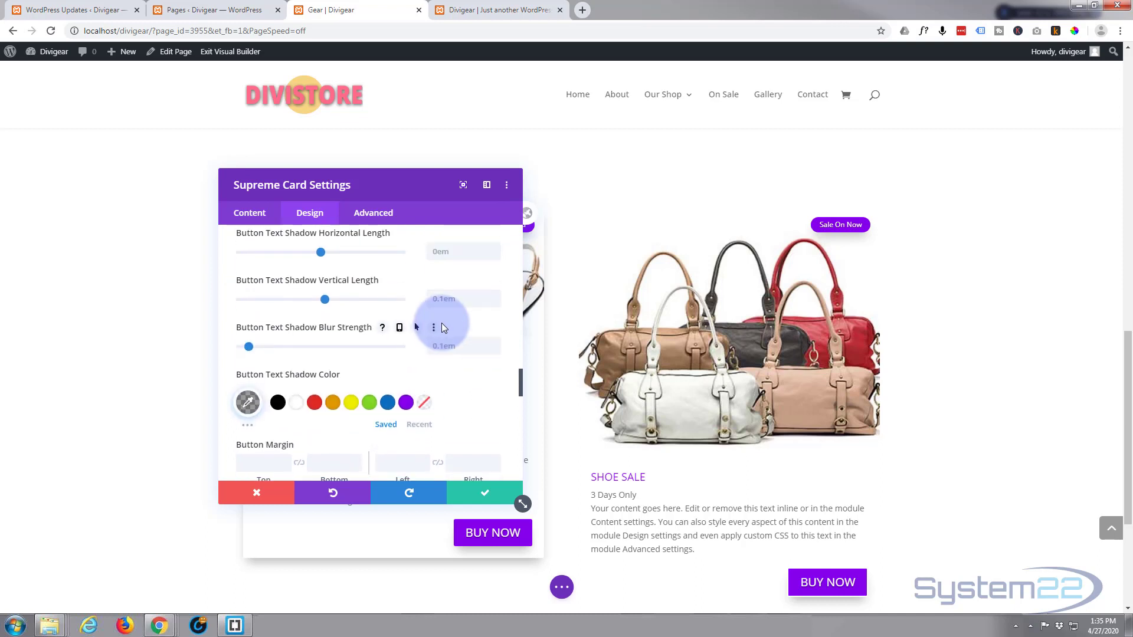
scroll(442, 323, "up", 3)
scroll(441, 323, "up", 4)
scroll(445, 327, "up", 3)
scroll(441, 321, "up", 1)
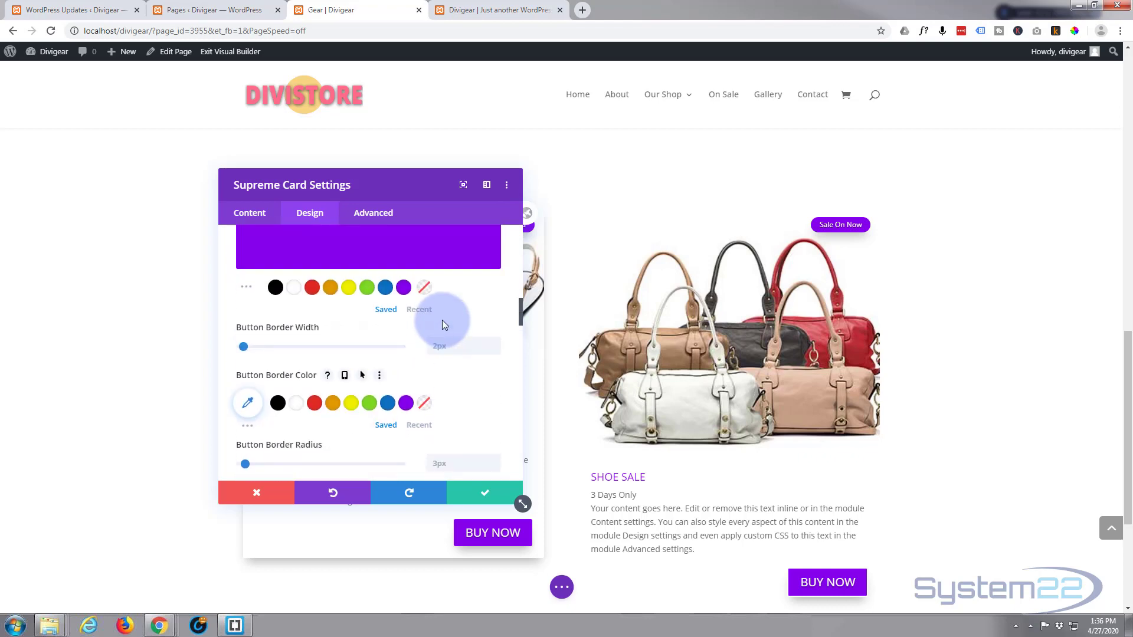
left_click(493, 349)
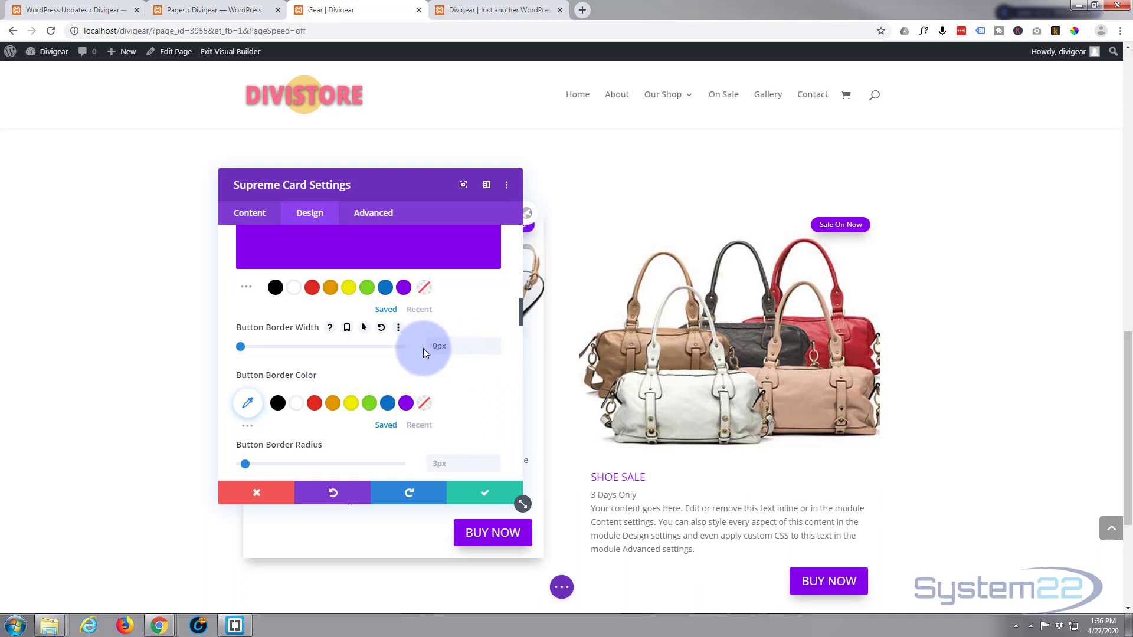
scroll(423, 348, "down", 9)
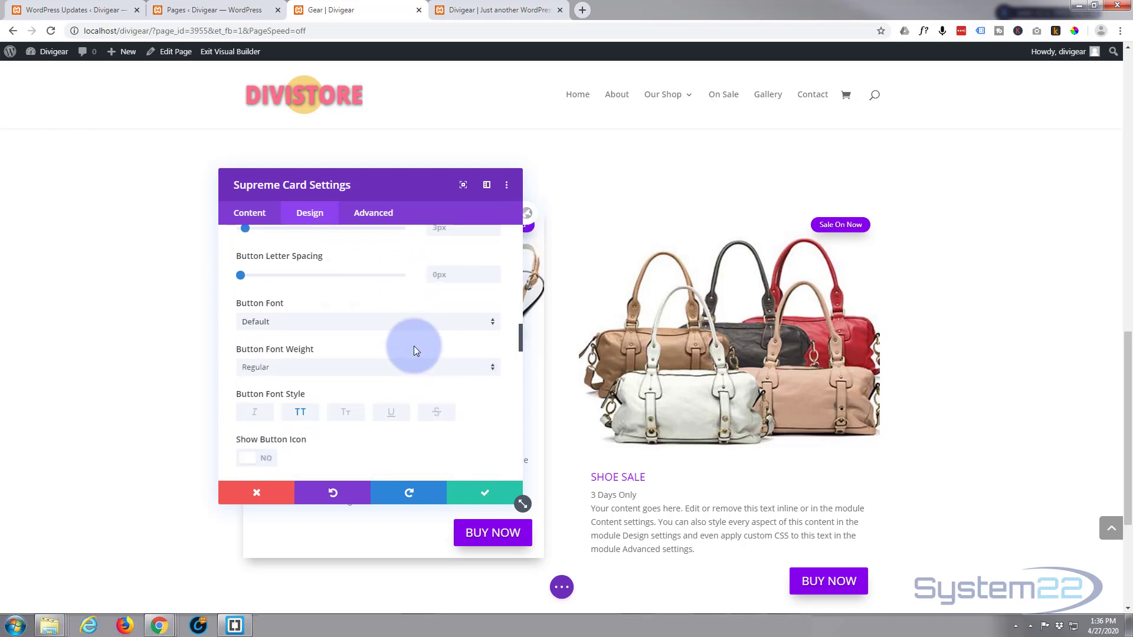
scroll(416, 351, "down", 10)
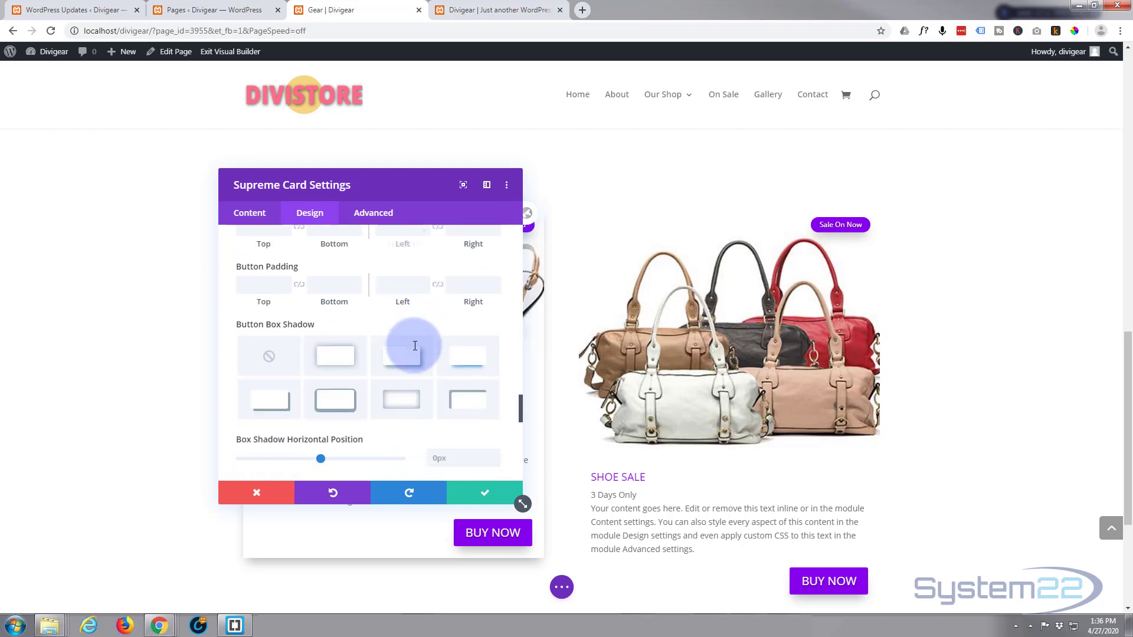
scroll(413, 348, "down", 5)
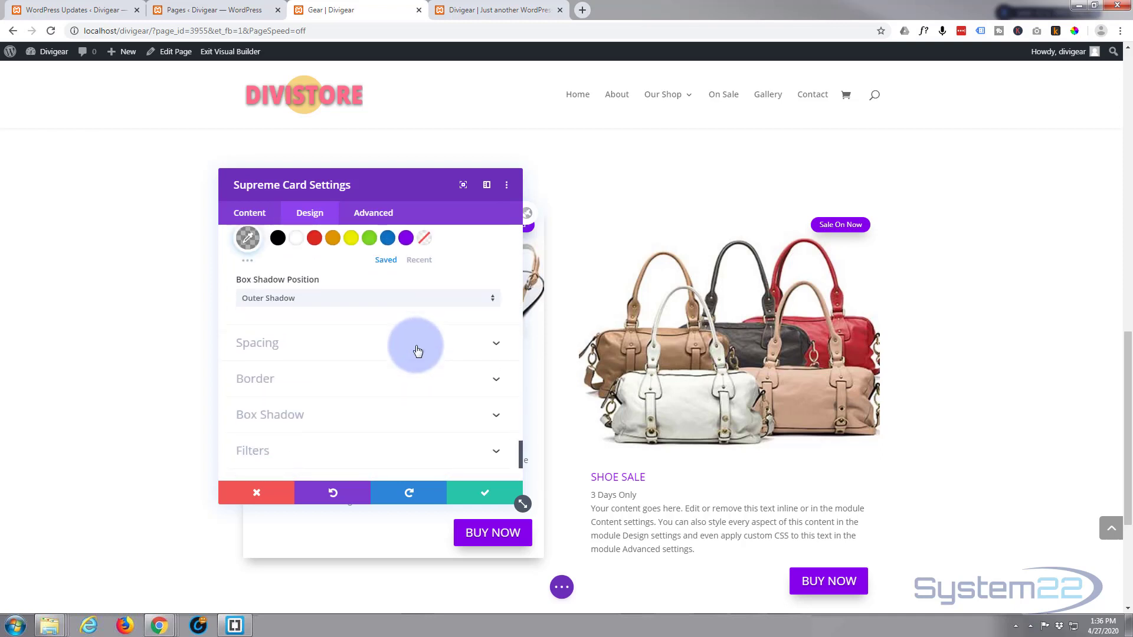
Give the card the fourth Box Shadow preset and 1000ms Ease-In-Out transitions.
left_click(357, 308)
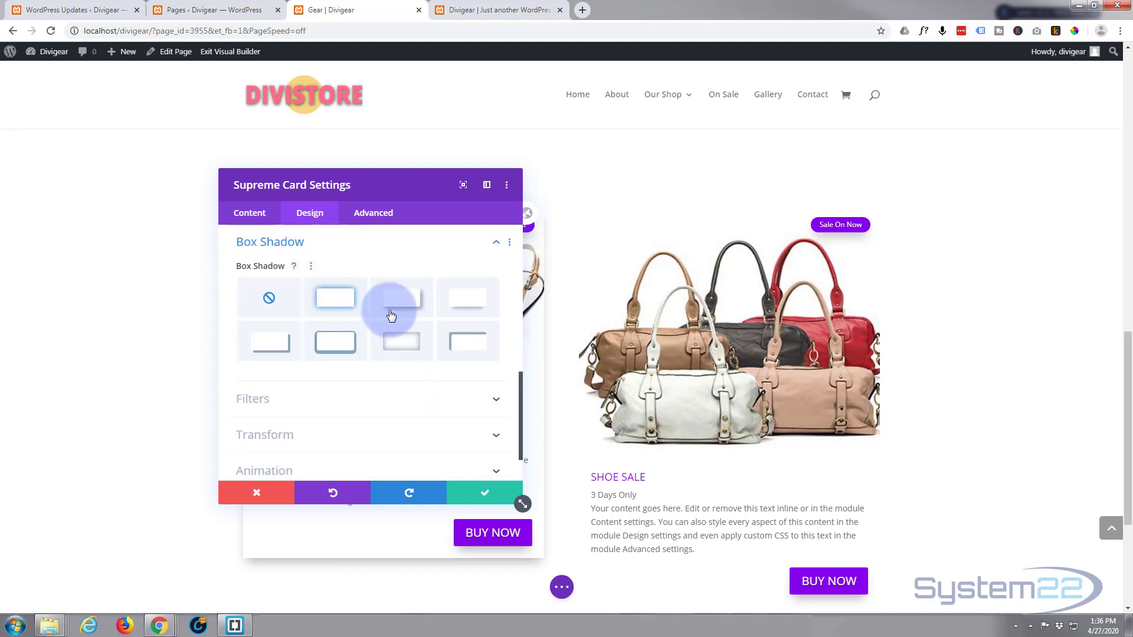
left_click(467, 302)
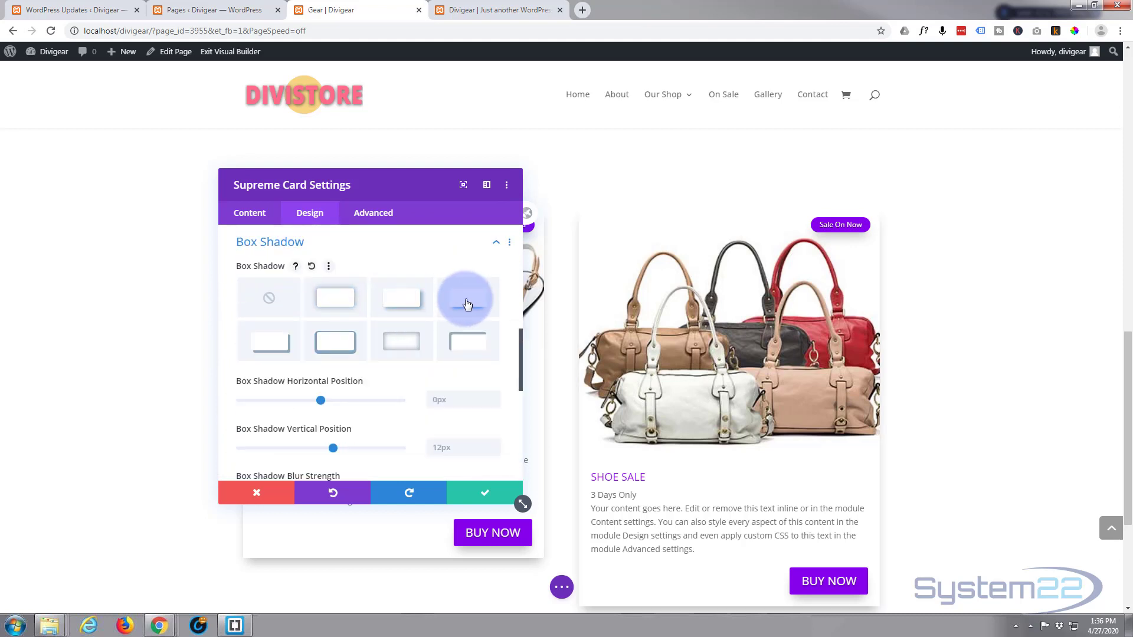
left_click(377, 215)
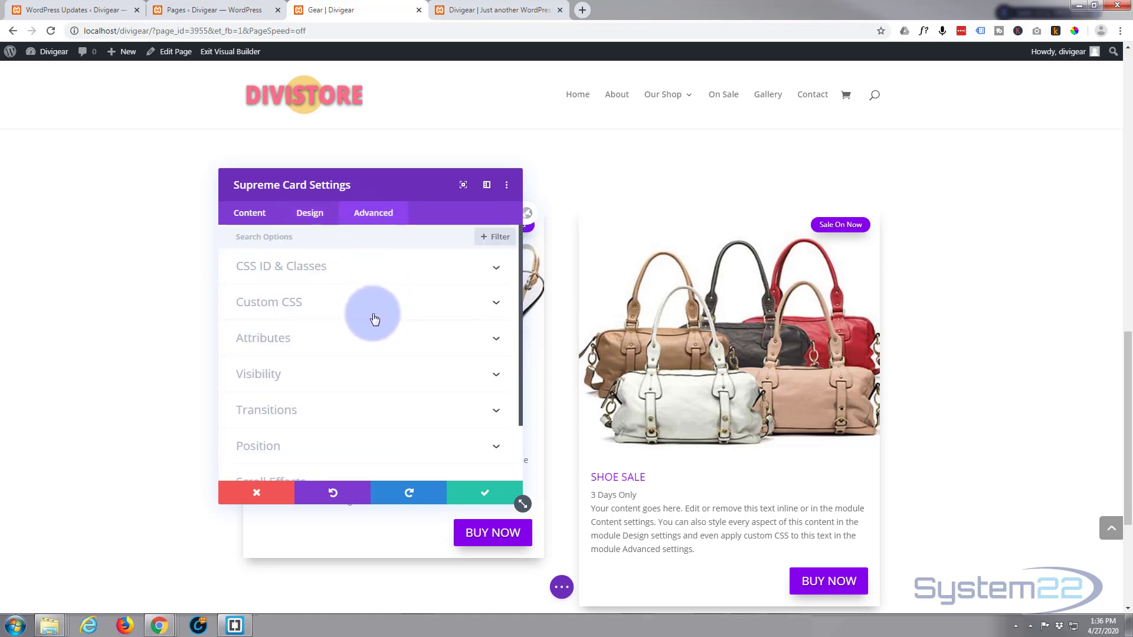
left_click(329, 414)
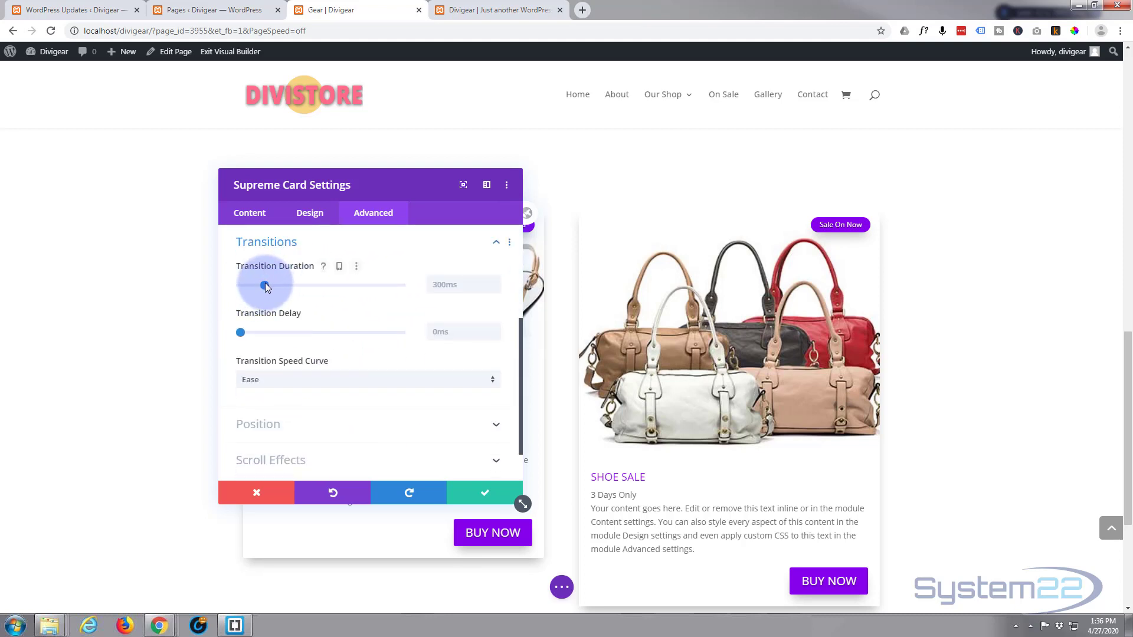
left_click_drag(265, 285, 327, 290)
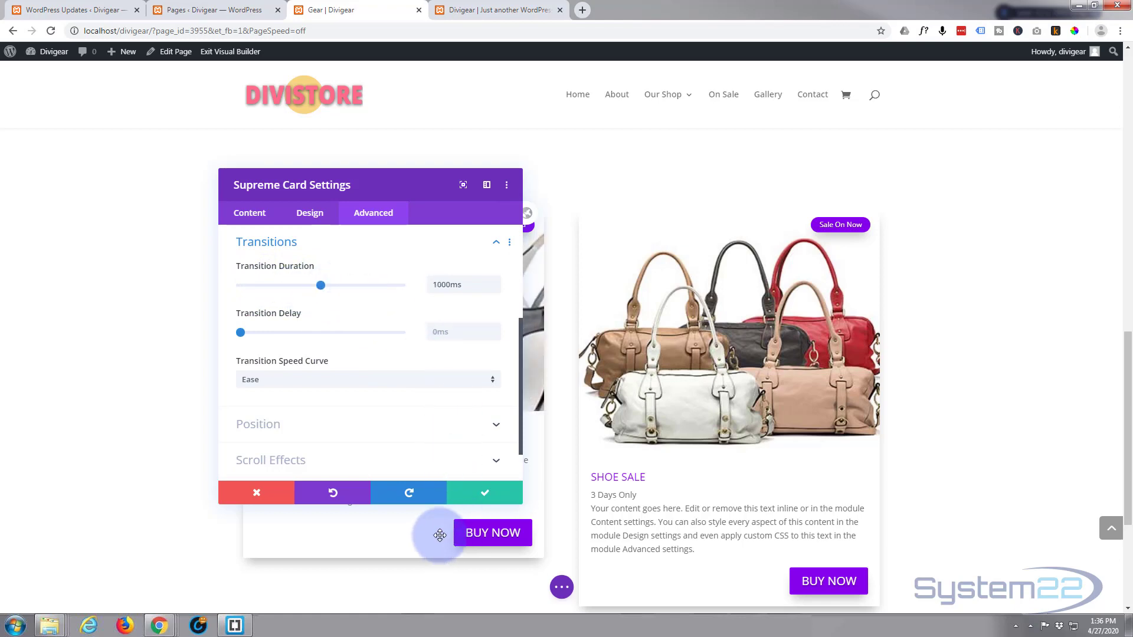
left_click(367, 383)
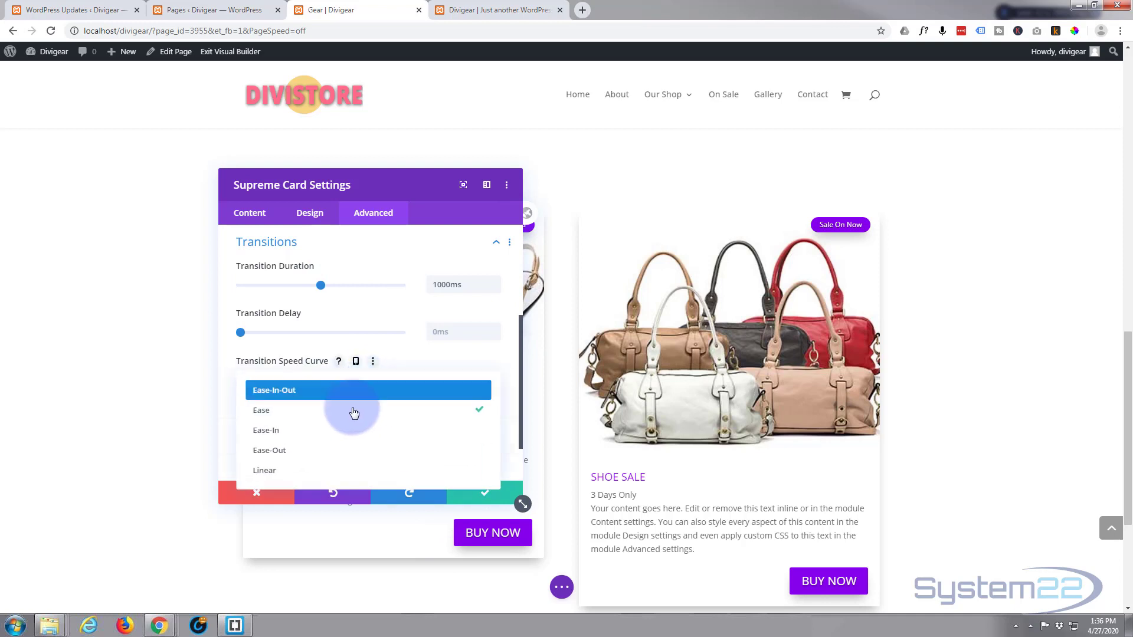
left_click(349, 390)
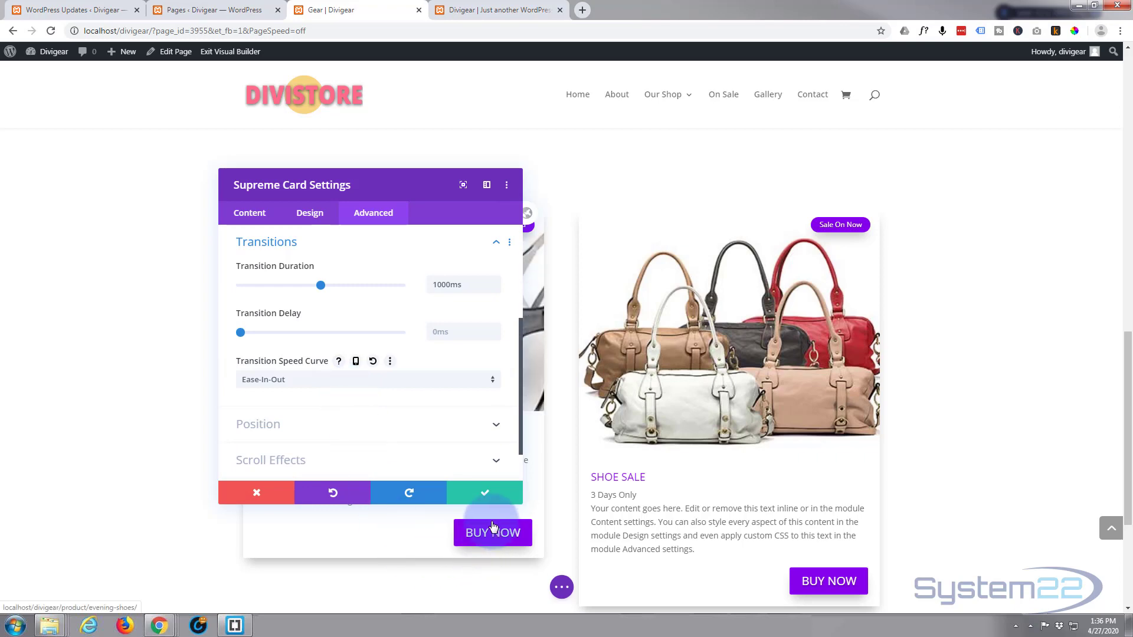
Save the card, then turn the row's Equalize Column Heights to YES and save it.
left_click(484, 492)
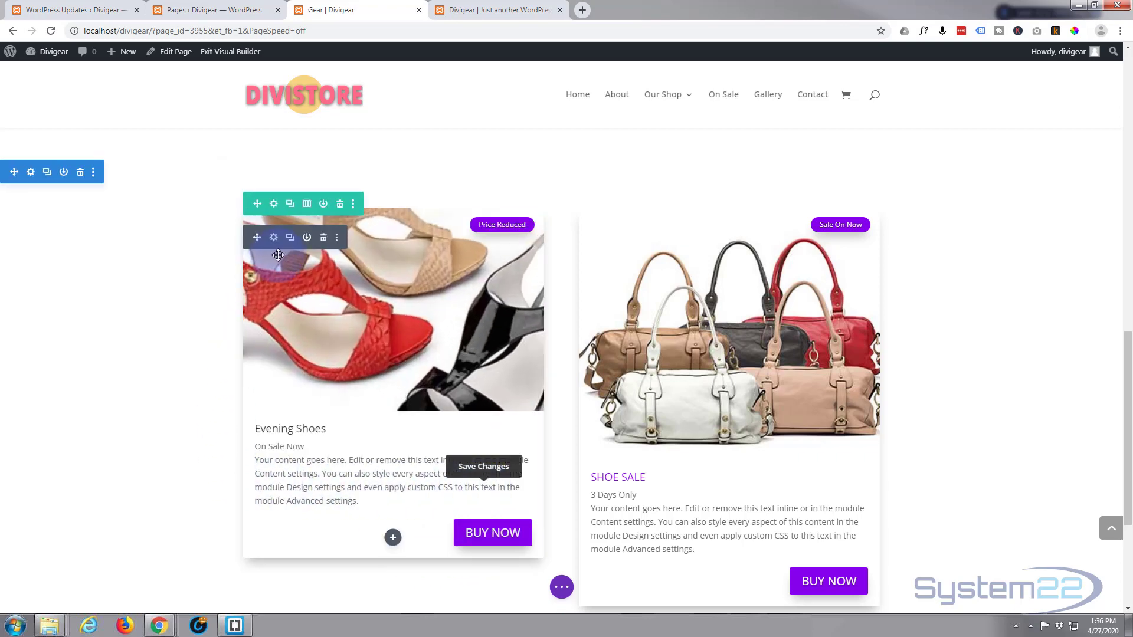
left_click(273, 204)
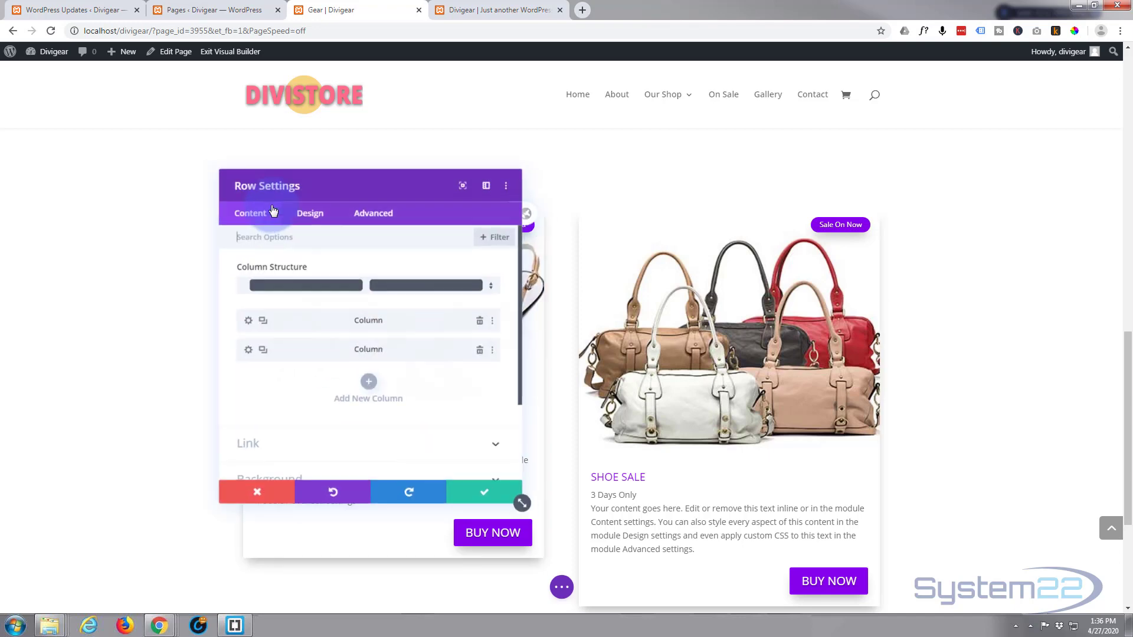
left_click(321, 219)
left_click(318, 262)
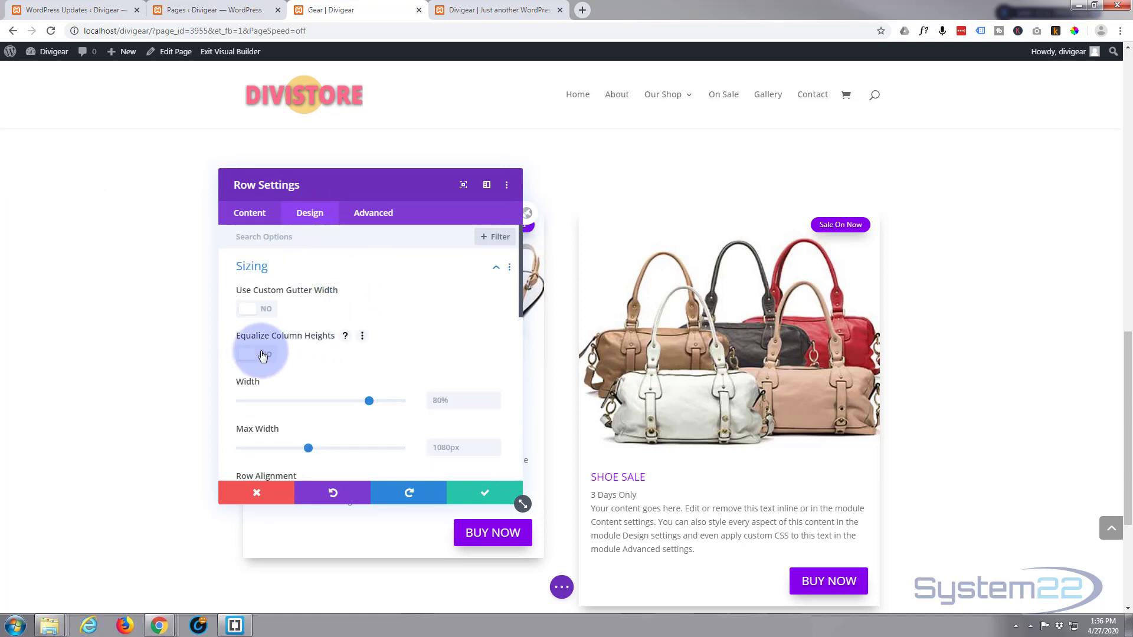
left_click(263, 354)
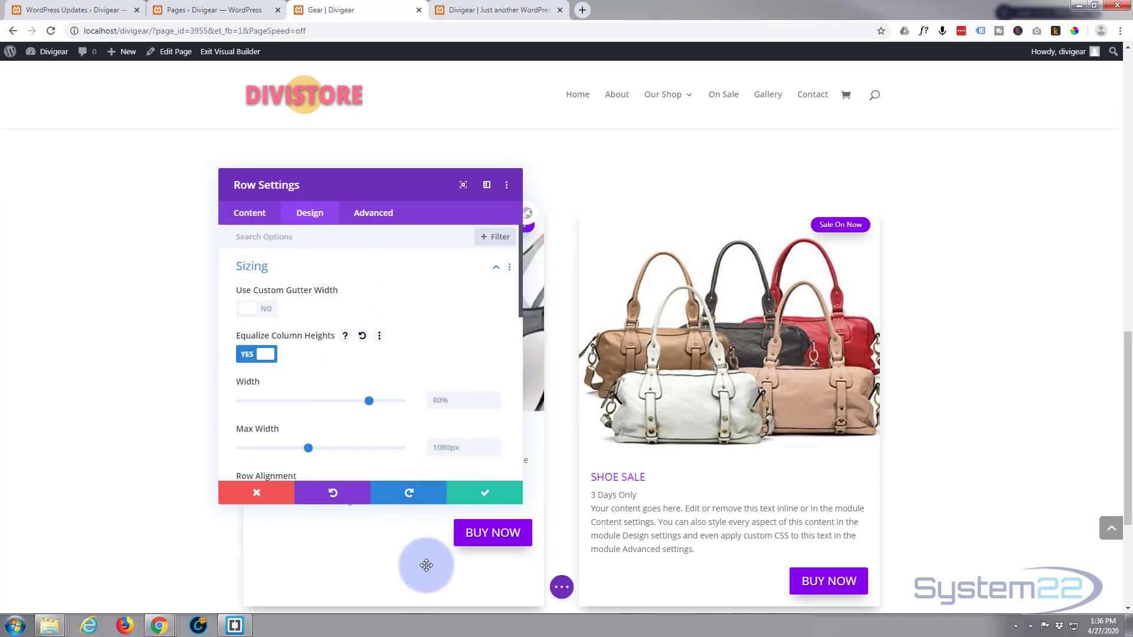
left_click(486, 493)
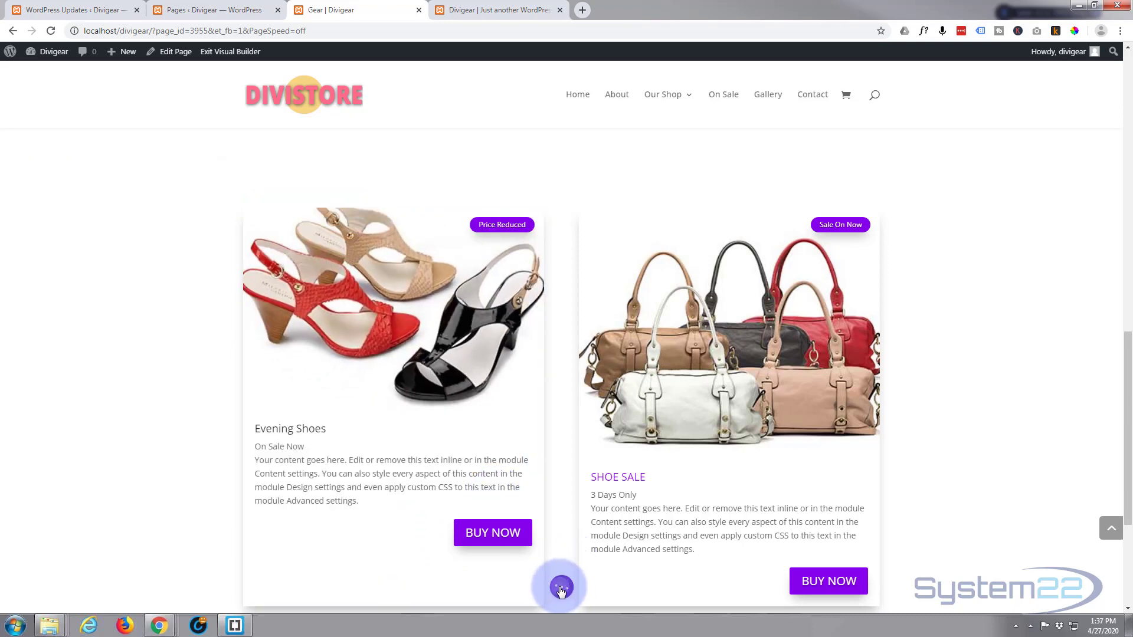
left_click(561, 588)
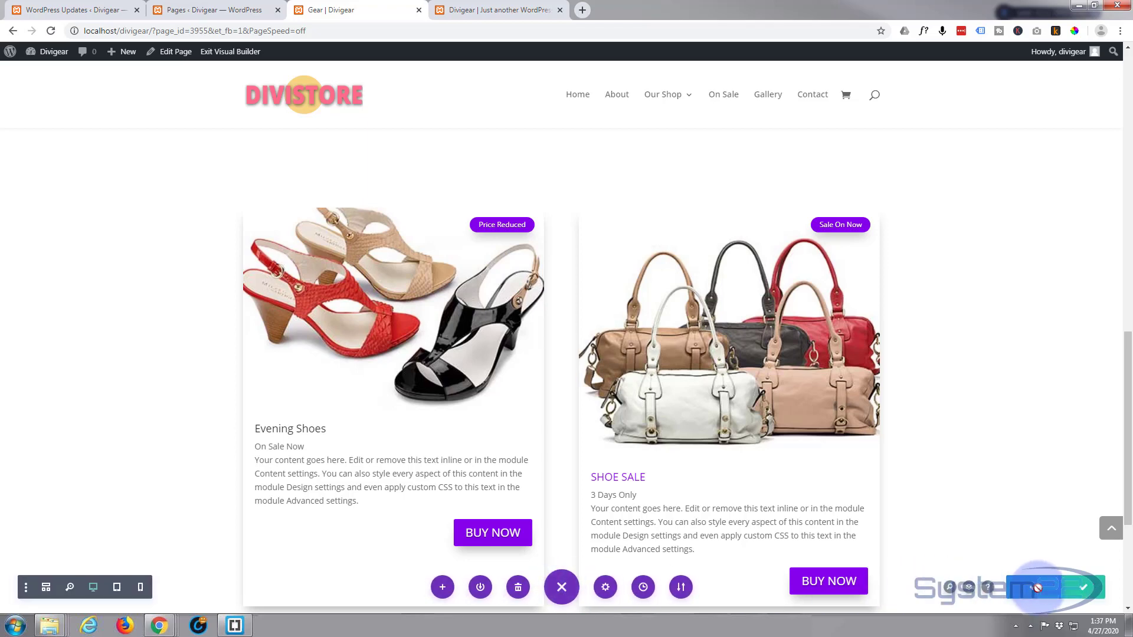
Exit the Visual Builder and check the live Gear page's card hover effects and product link.
left_click(226, 52)
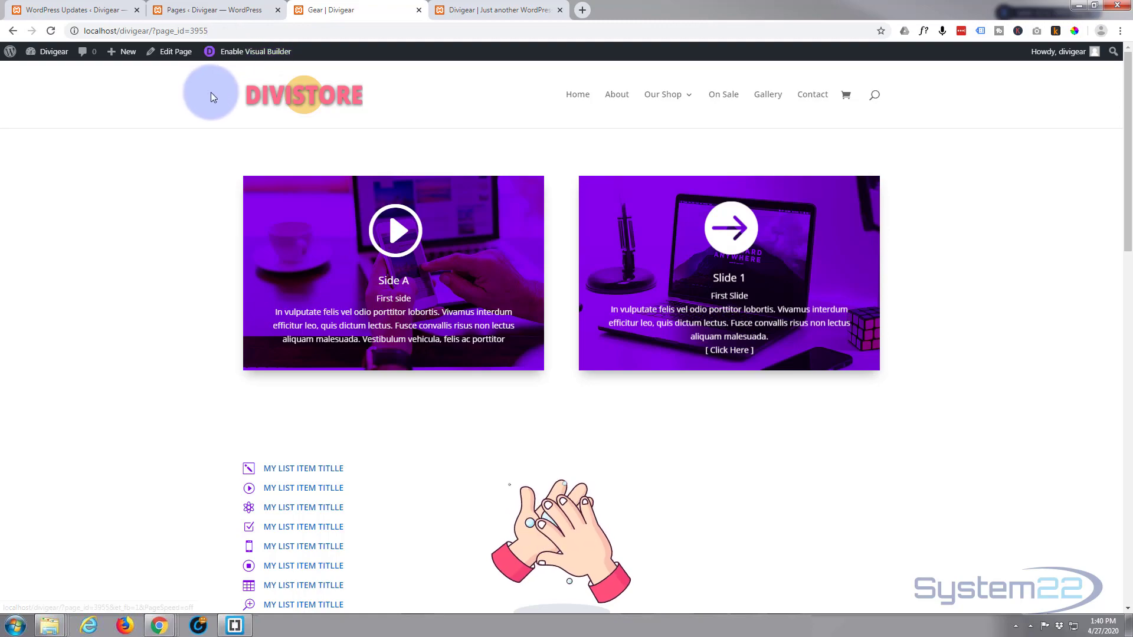
scroll(212, 92, "down", 14)
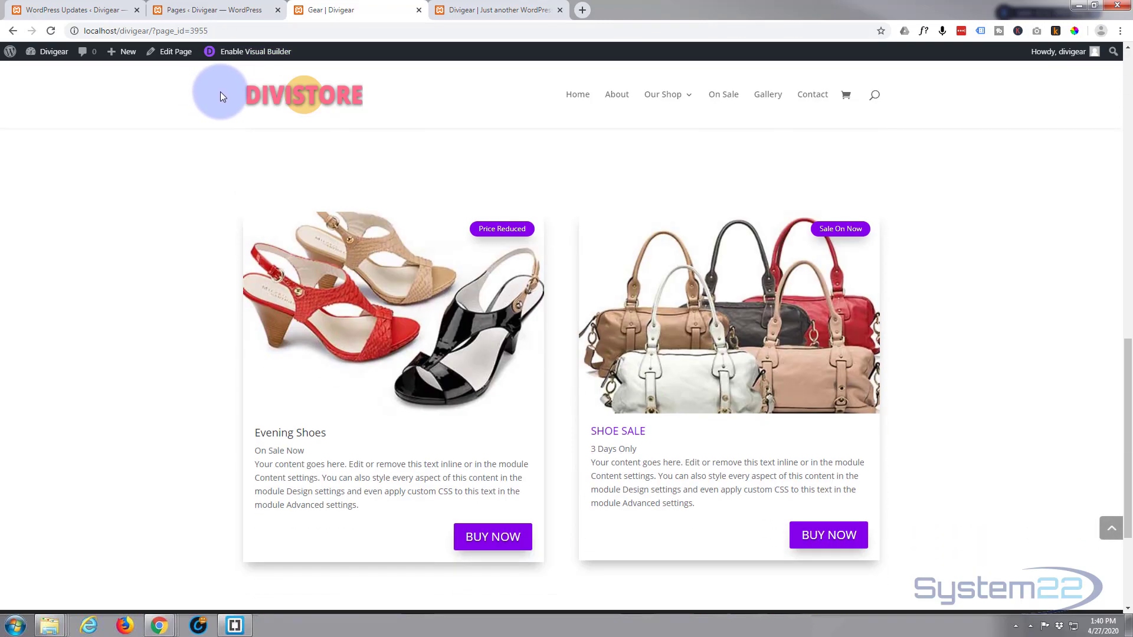
scroll(221, 91, "down", 2)
scroll(218, 90, "up", 2)
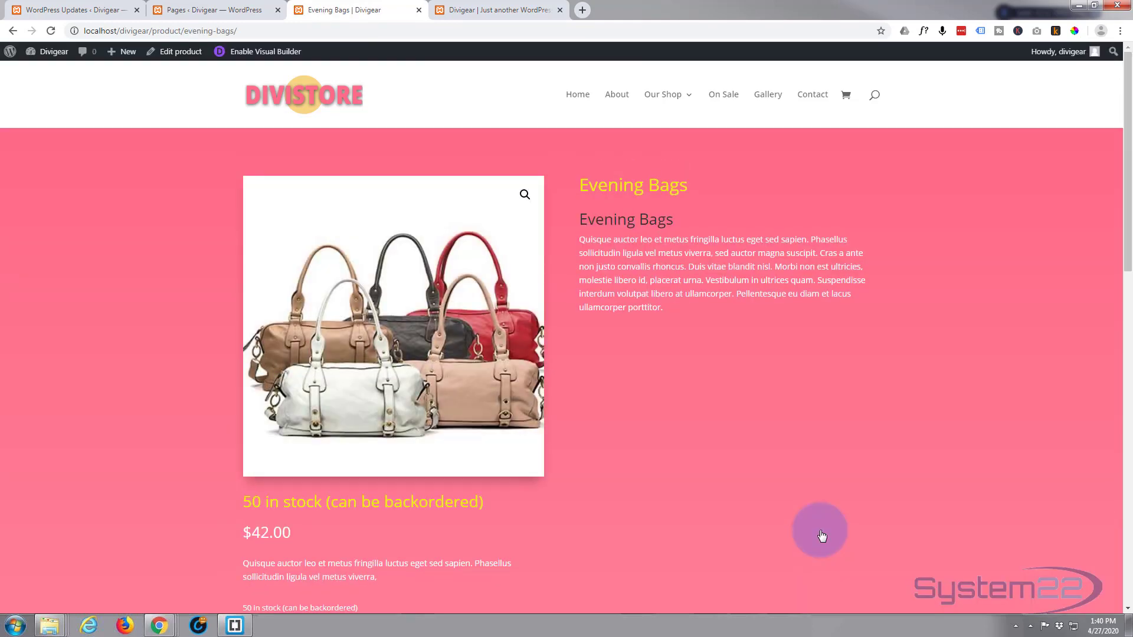
left_click(13, 31)
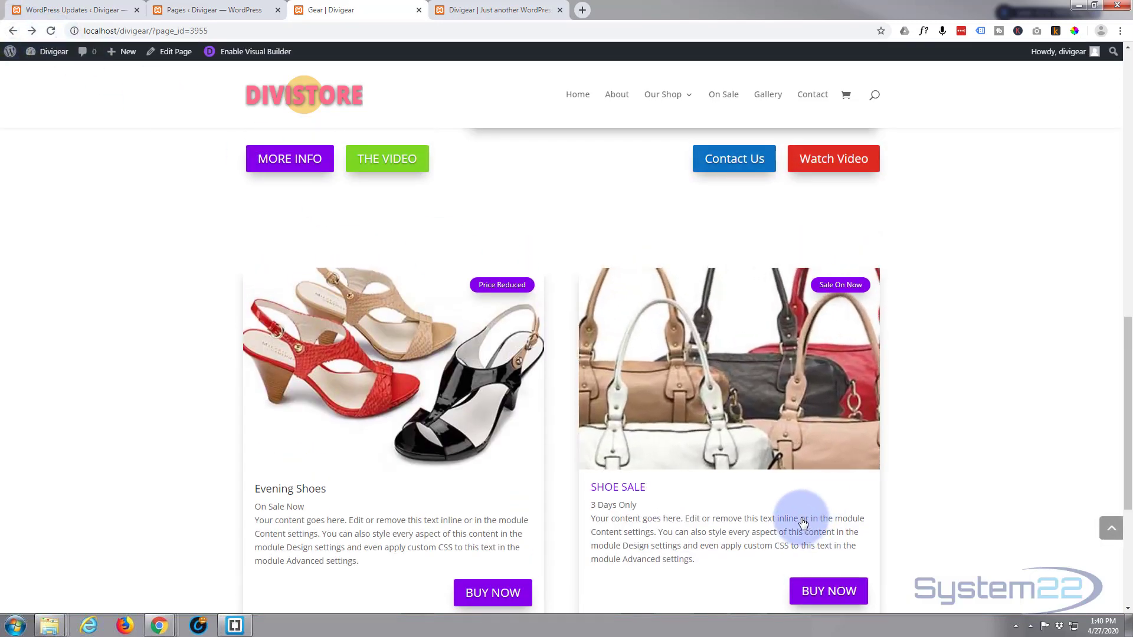
scroll(748, 521, "down", 1)
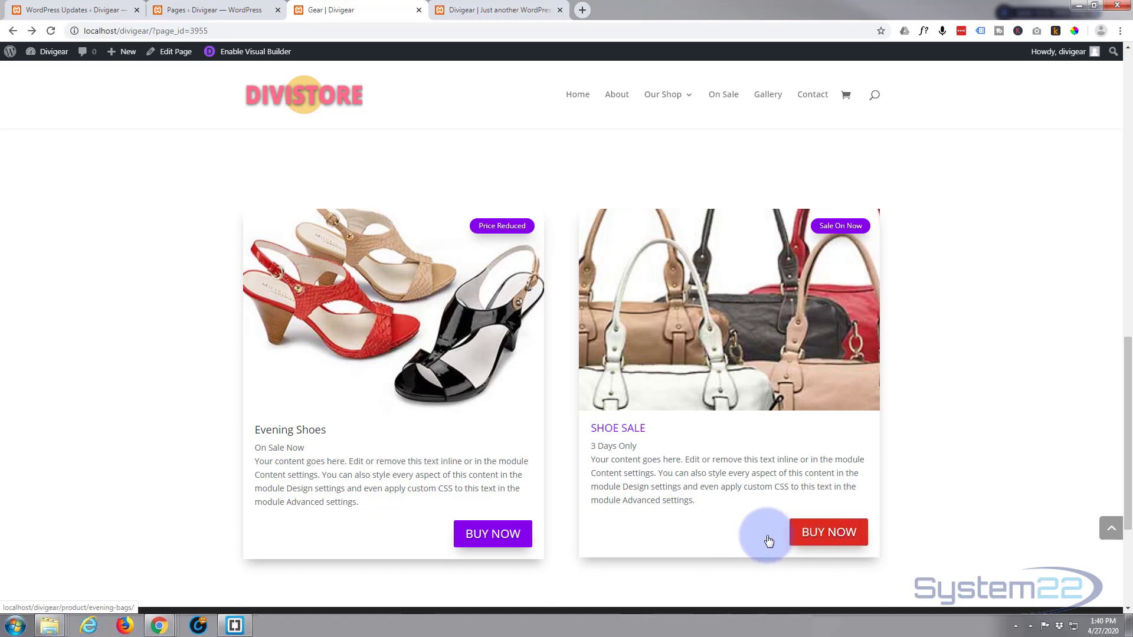
scroll(727, 528, "up", 1)
scroll(710, 551, "down", 1)
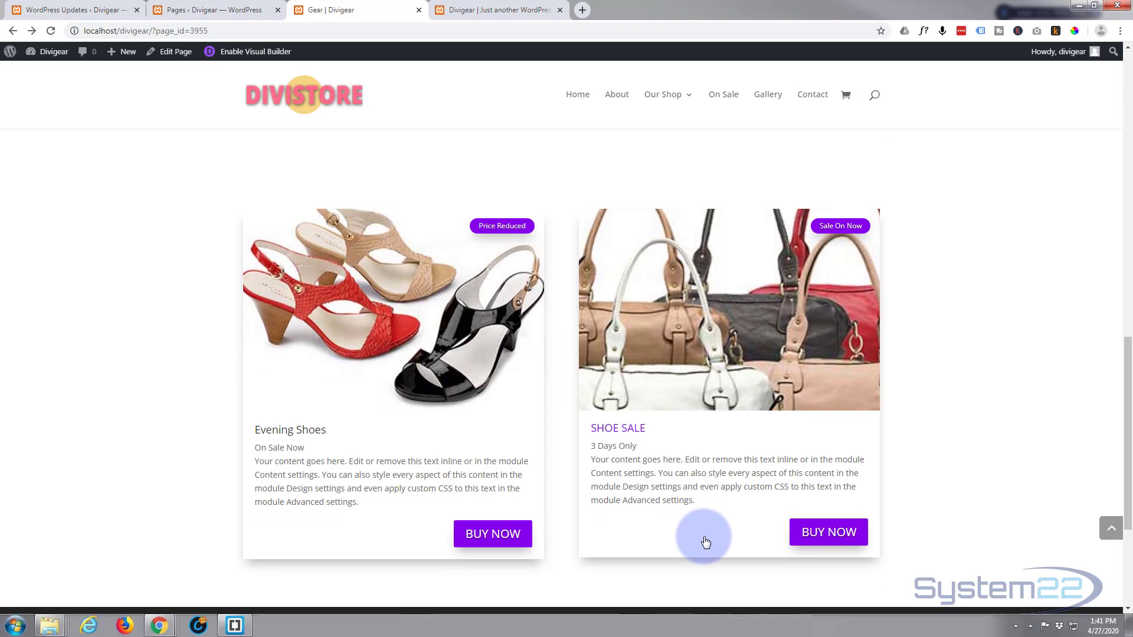